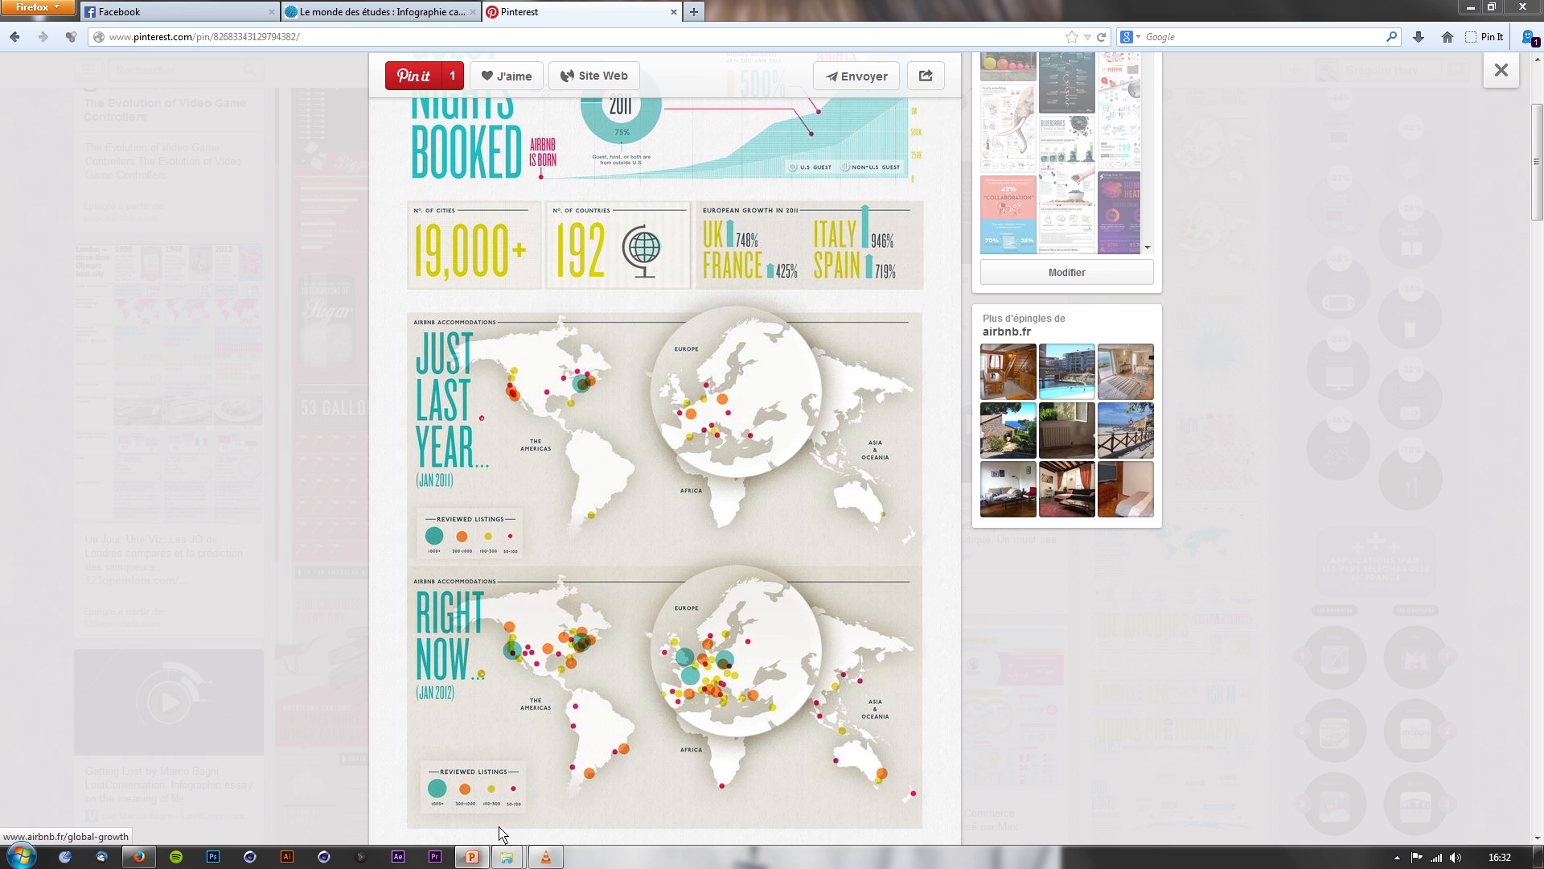
- Switch to the PowerPoint presentation and display slide 1 with the magnified world map example
left_click(472, 856)
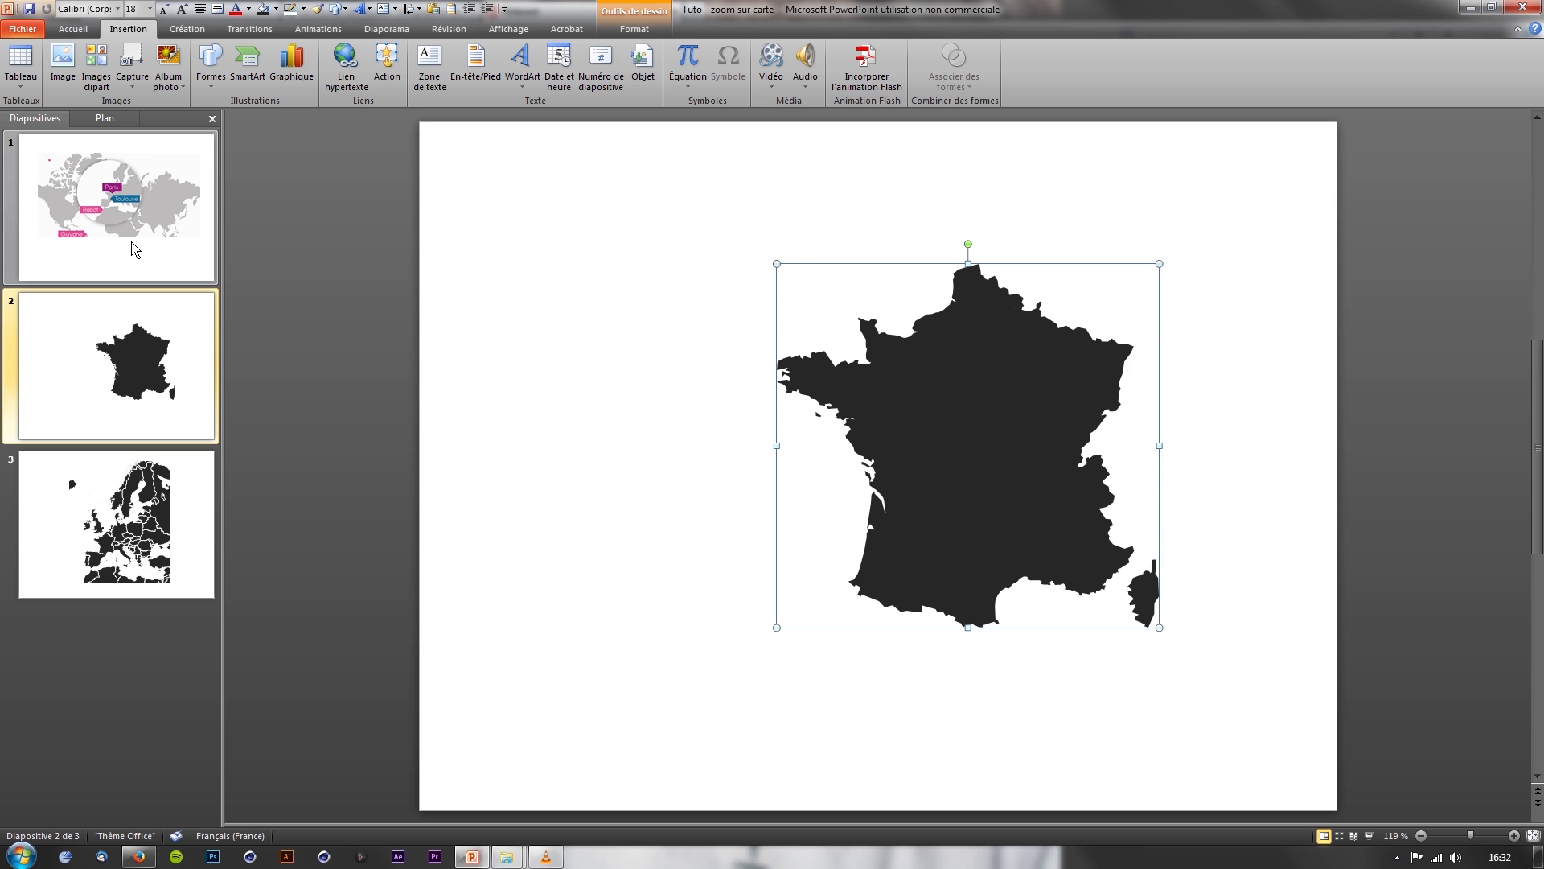
left_click(131, 245)
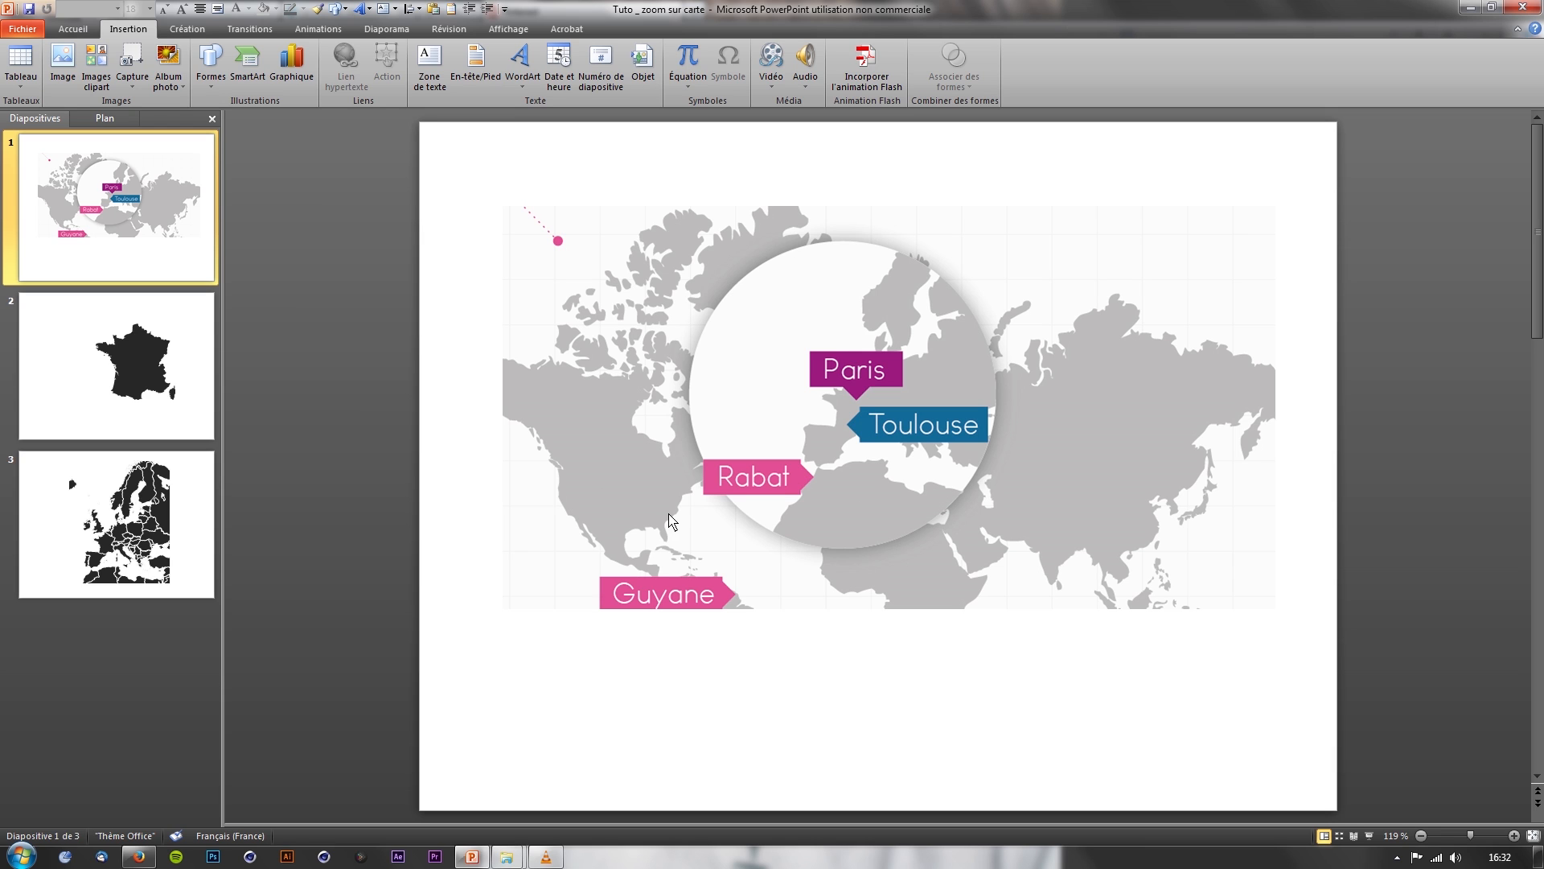
left_click(673, 352)
key("Delete")
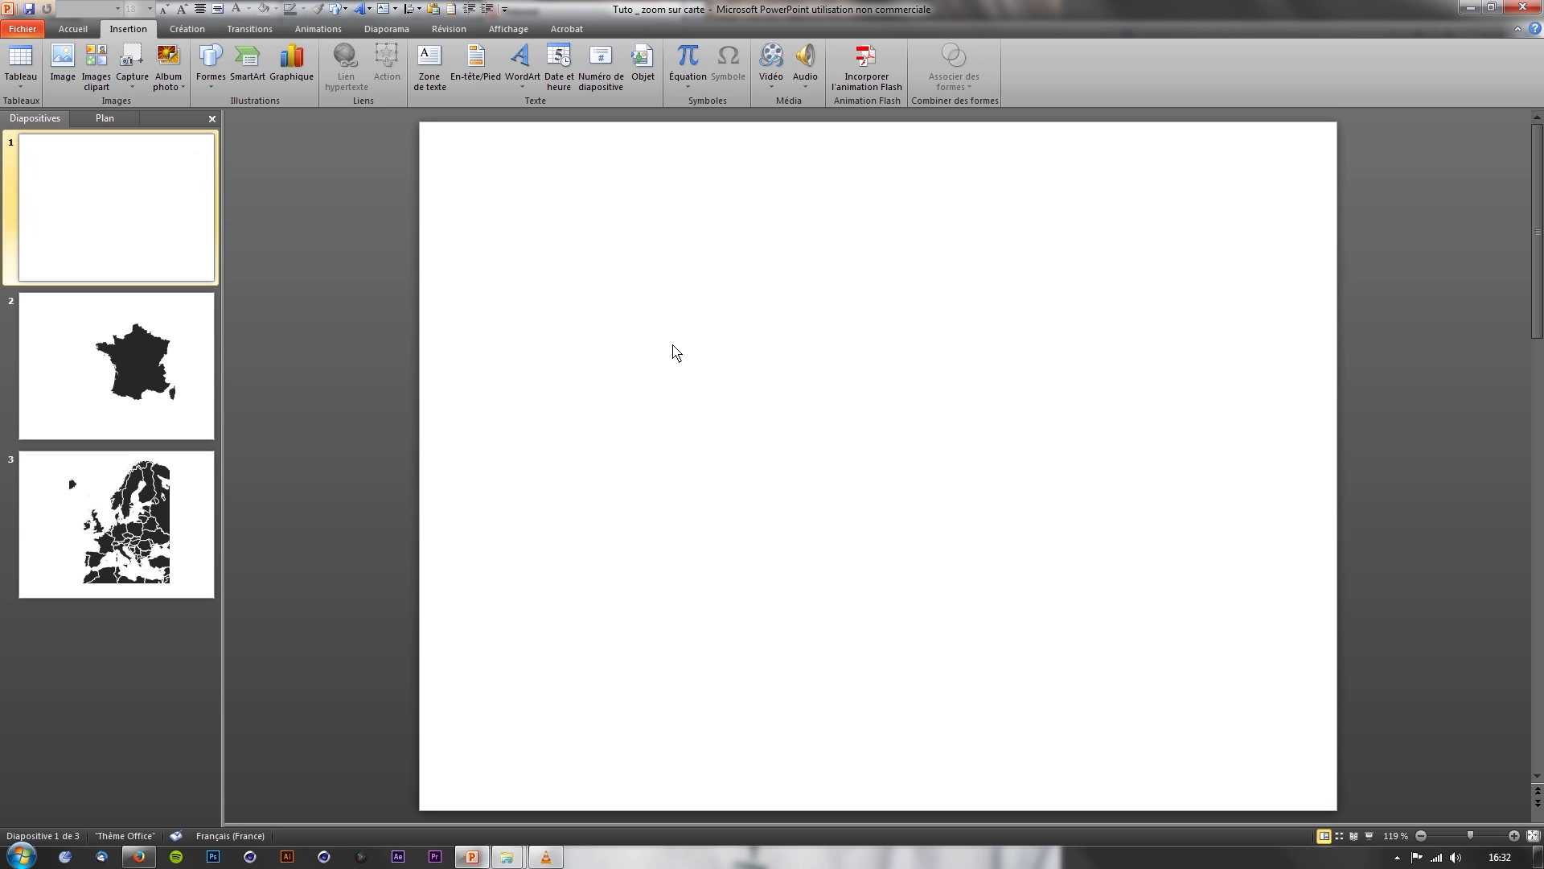
key("ctrl+z")
- Examine the France map on slide 2 and the Europe map on slide 3 against the world map example on slide 1
left_click(116, 336)
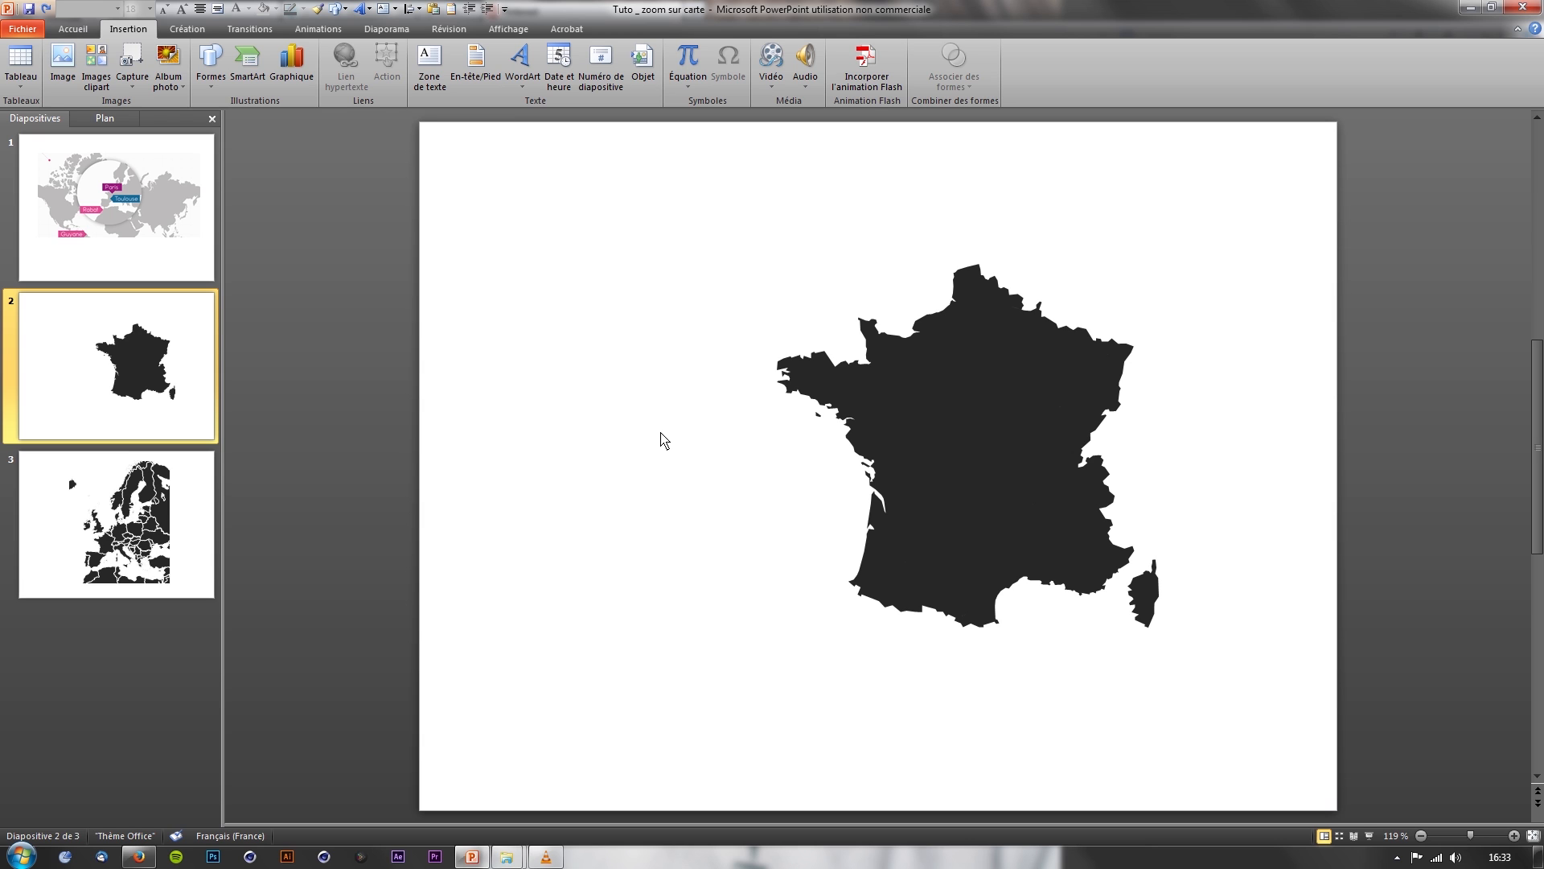
left_click(877, 386)
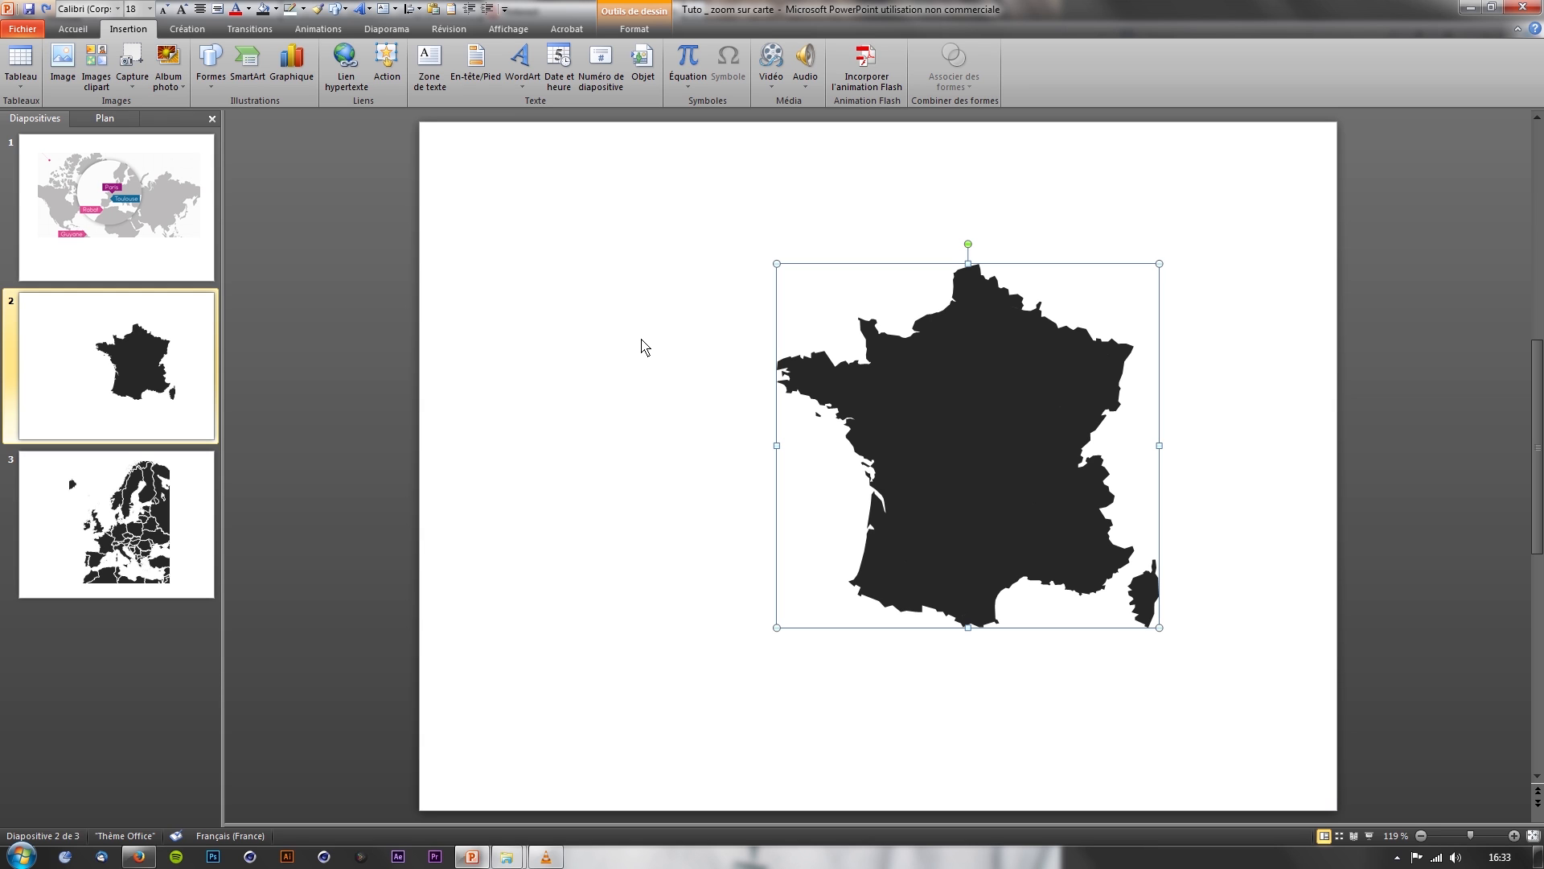
left_click(121, 206)
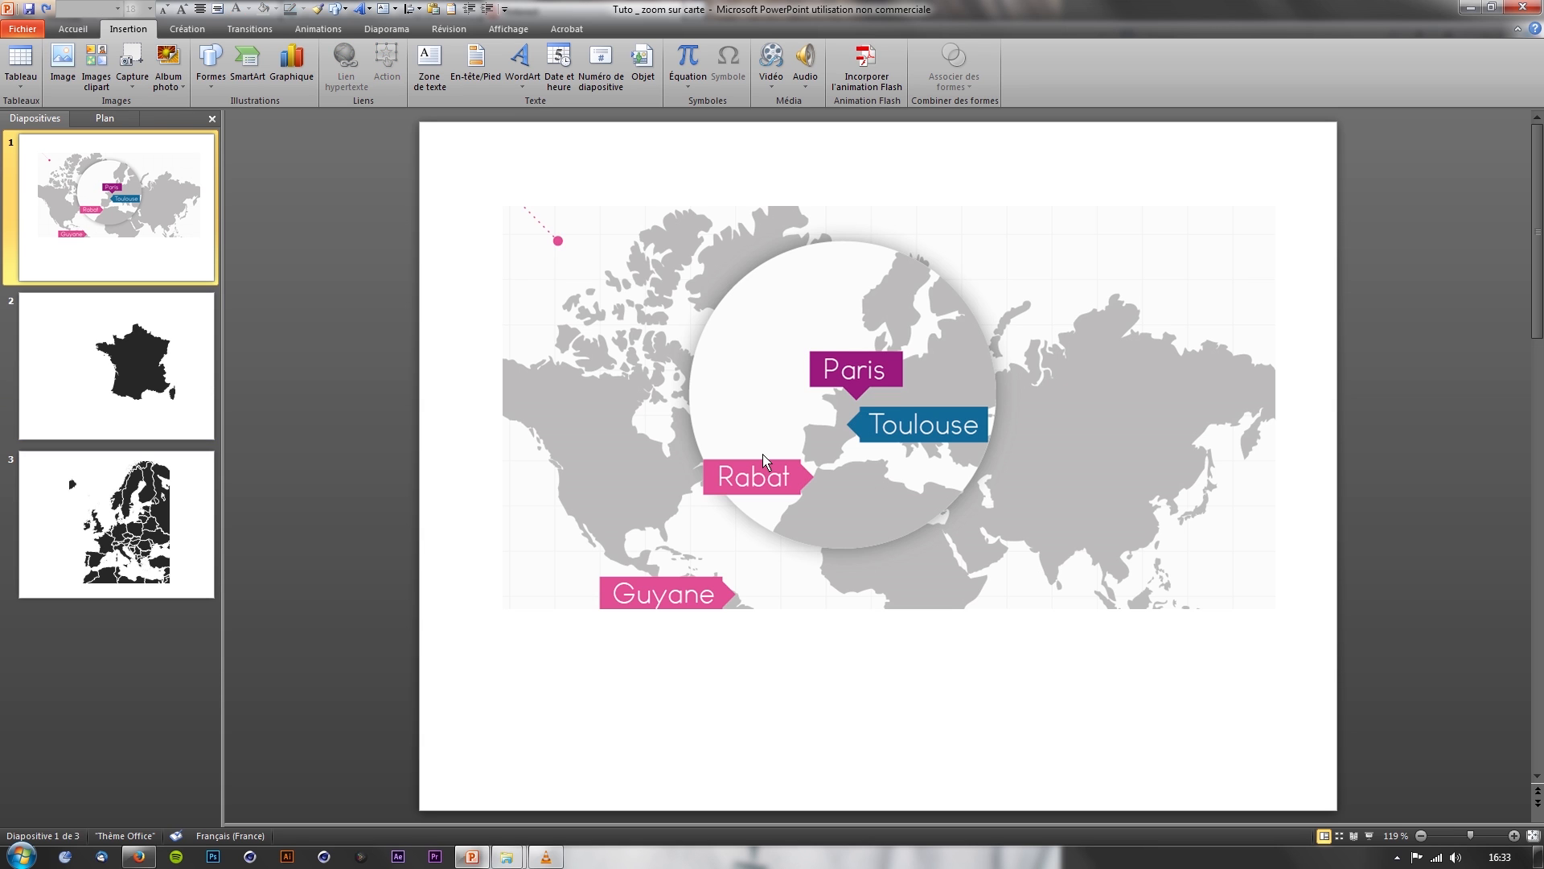
left_click(152, 386)
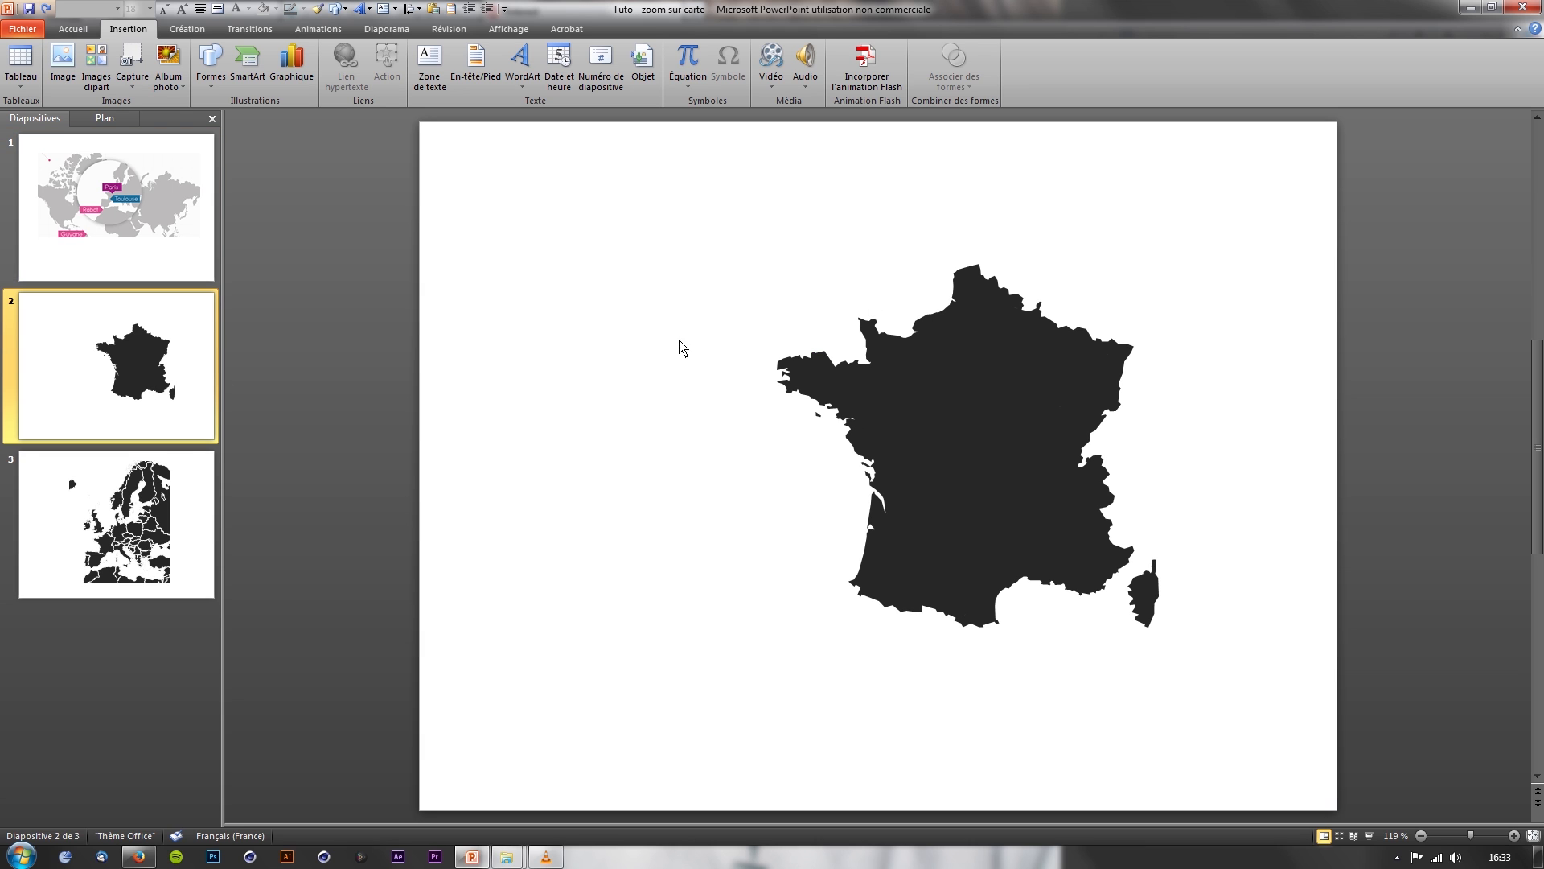
left_click(153, 519)
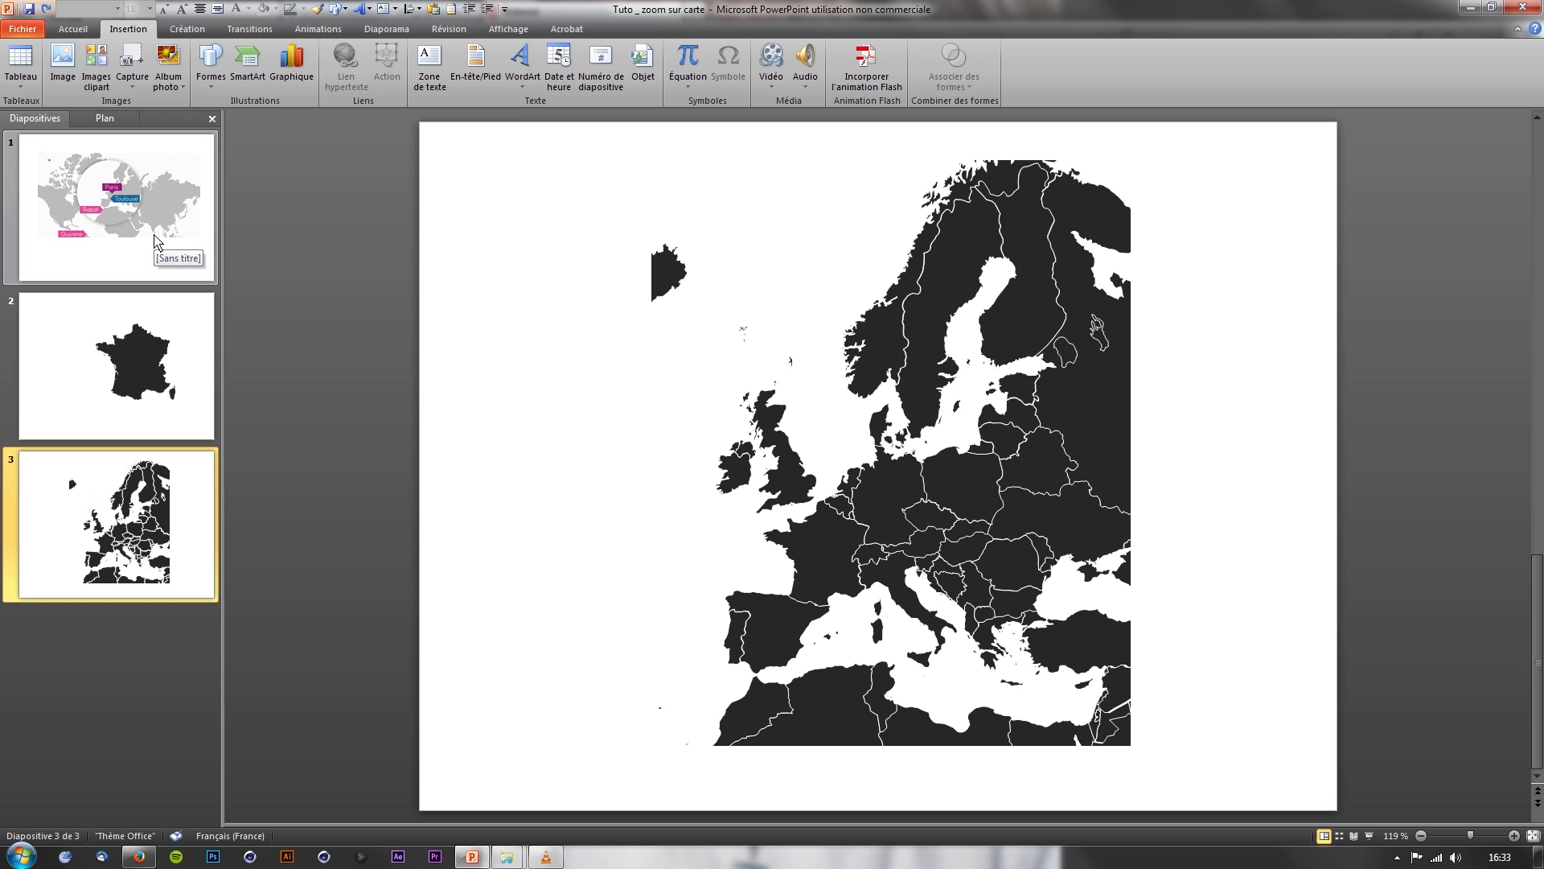
left_click(153, 366)
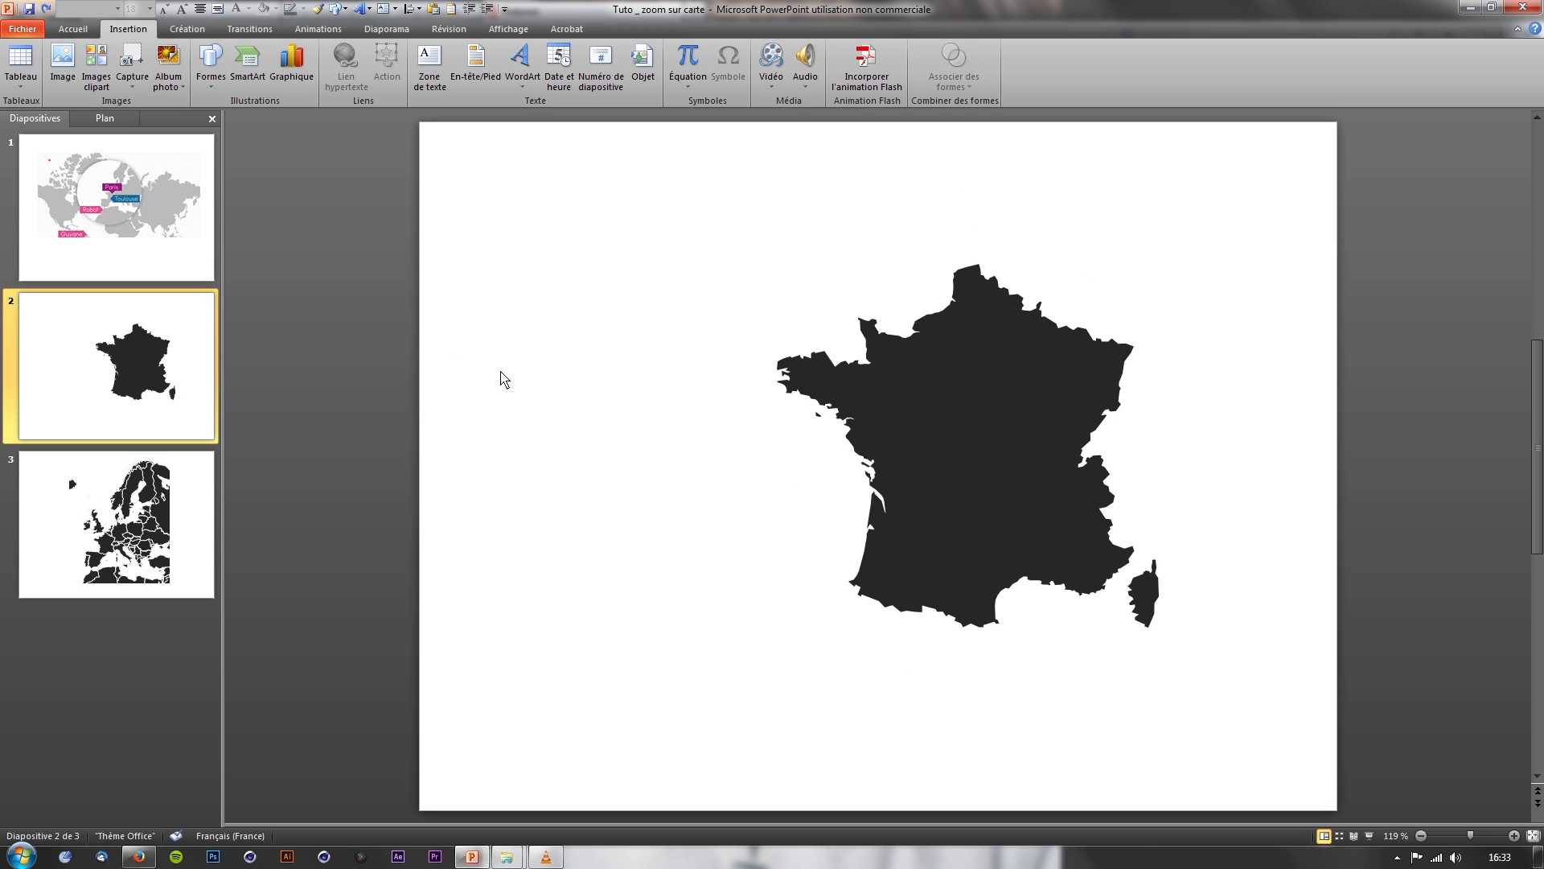
left_click(163, 246)
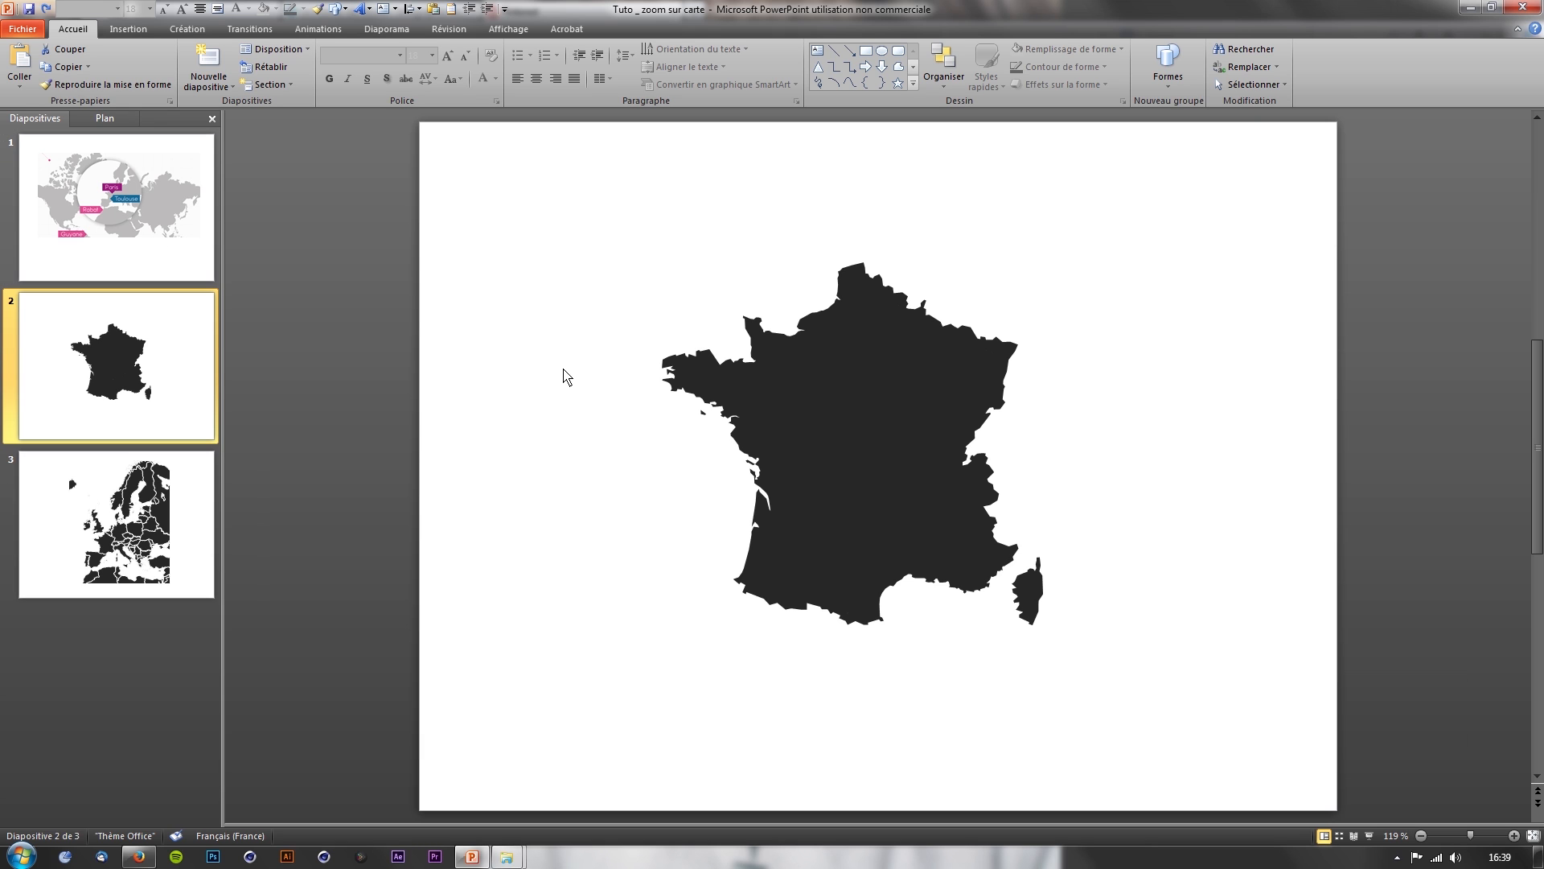
left_click(178, 209)
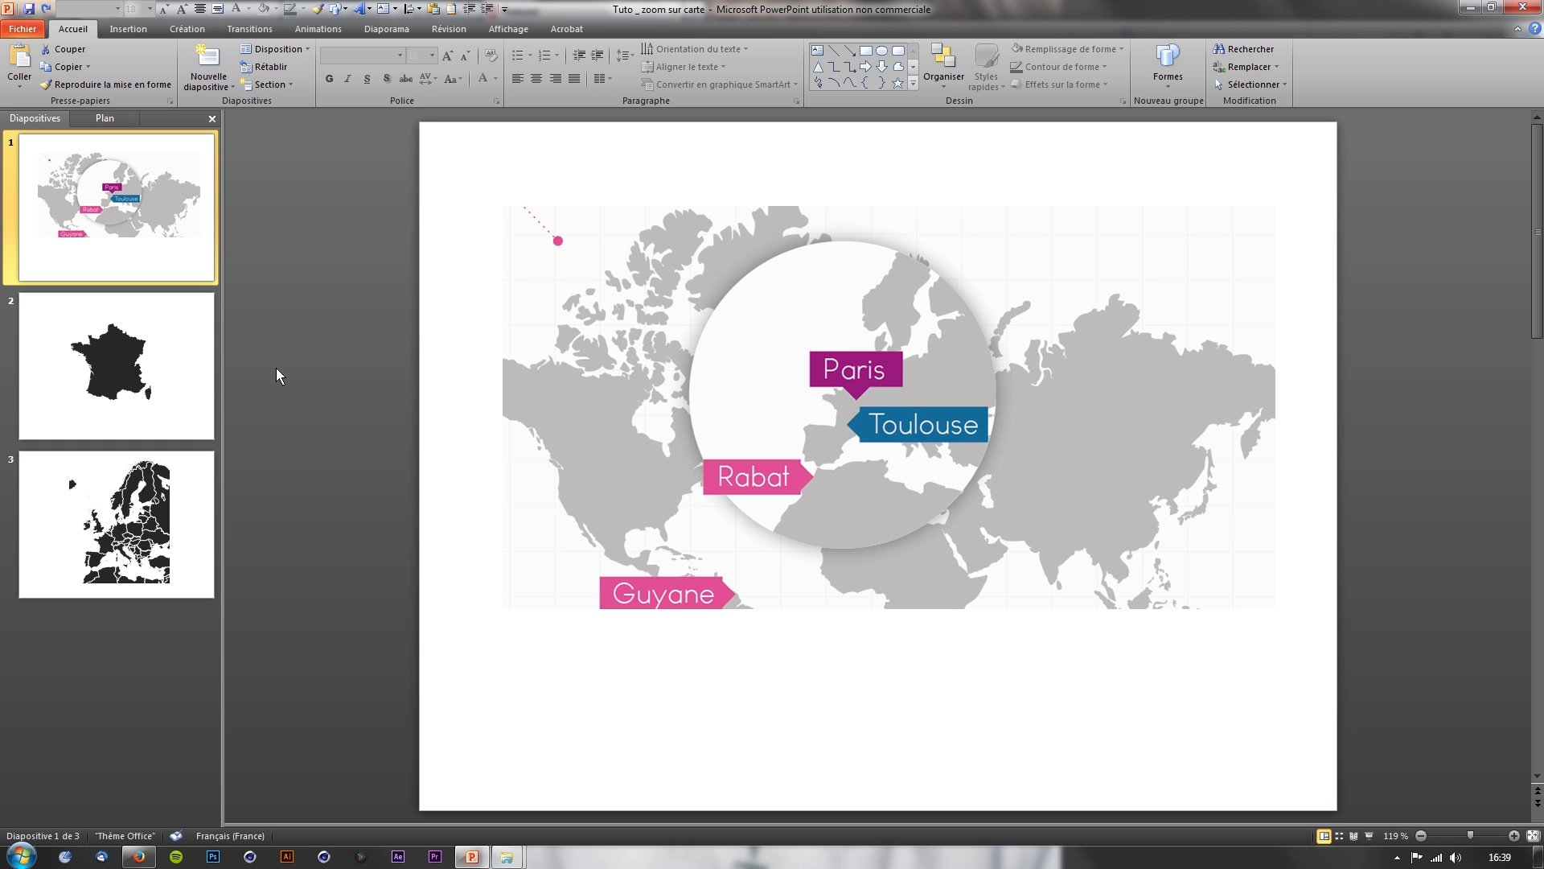
left_click(197, 369)
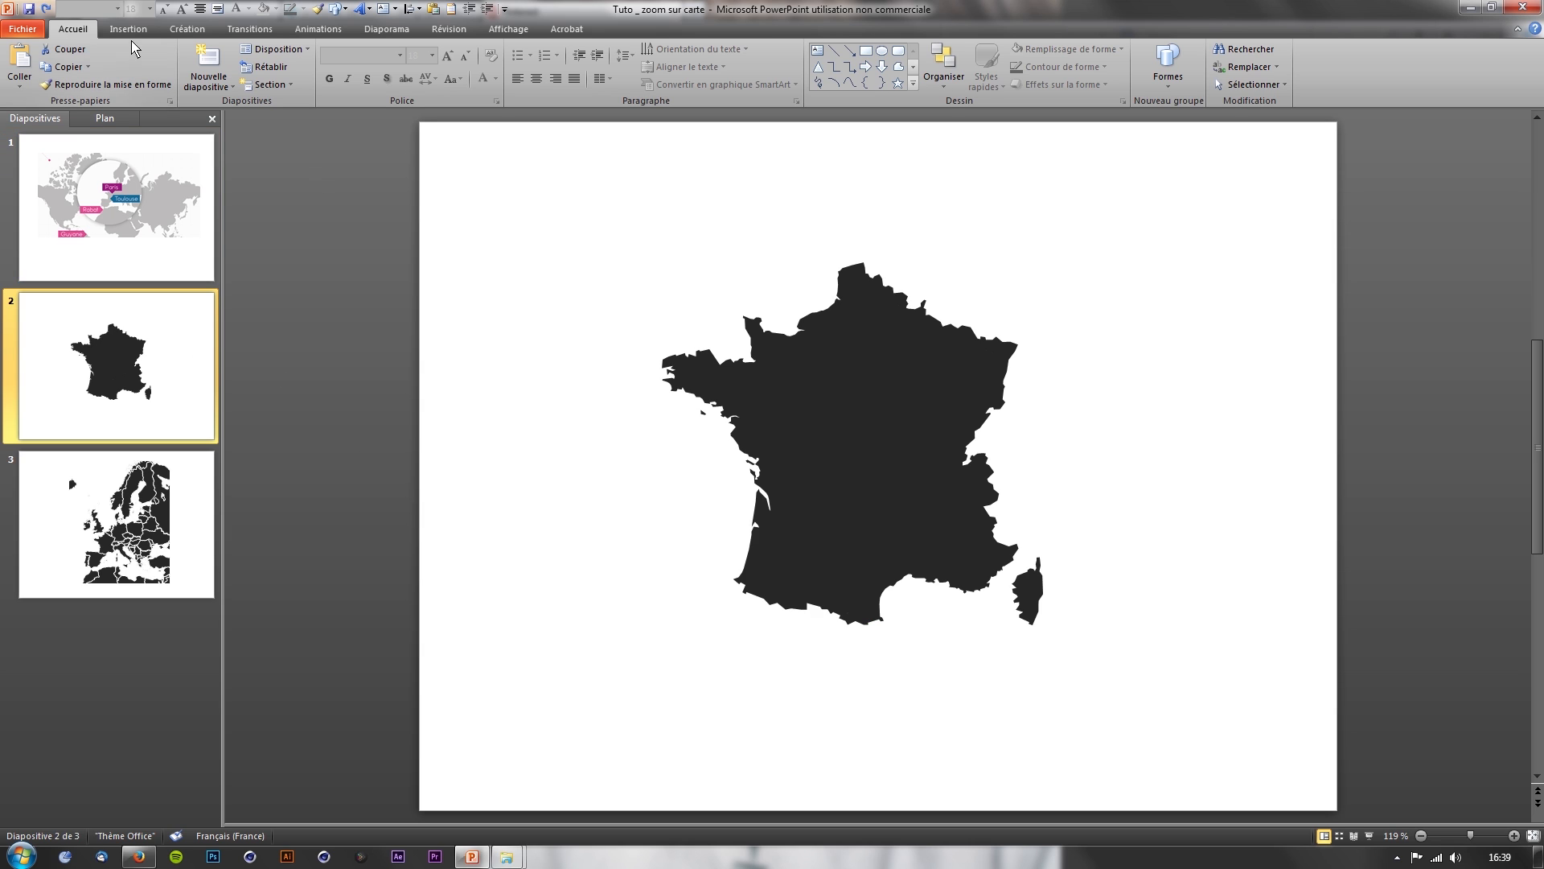
scroll(129, 44, "down", 8)
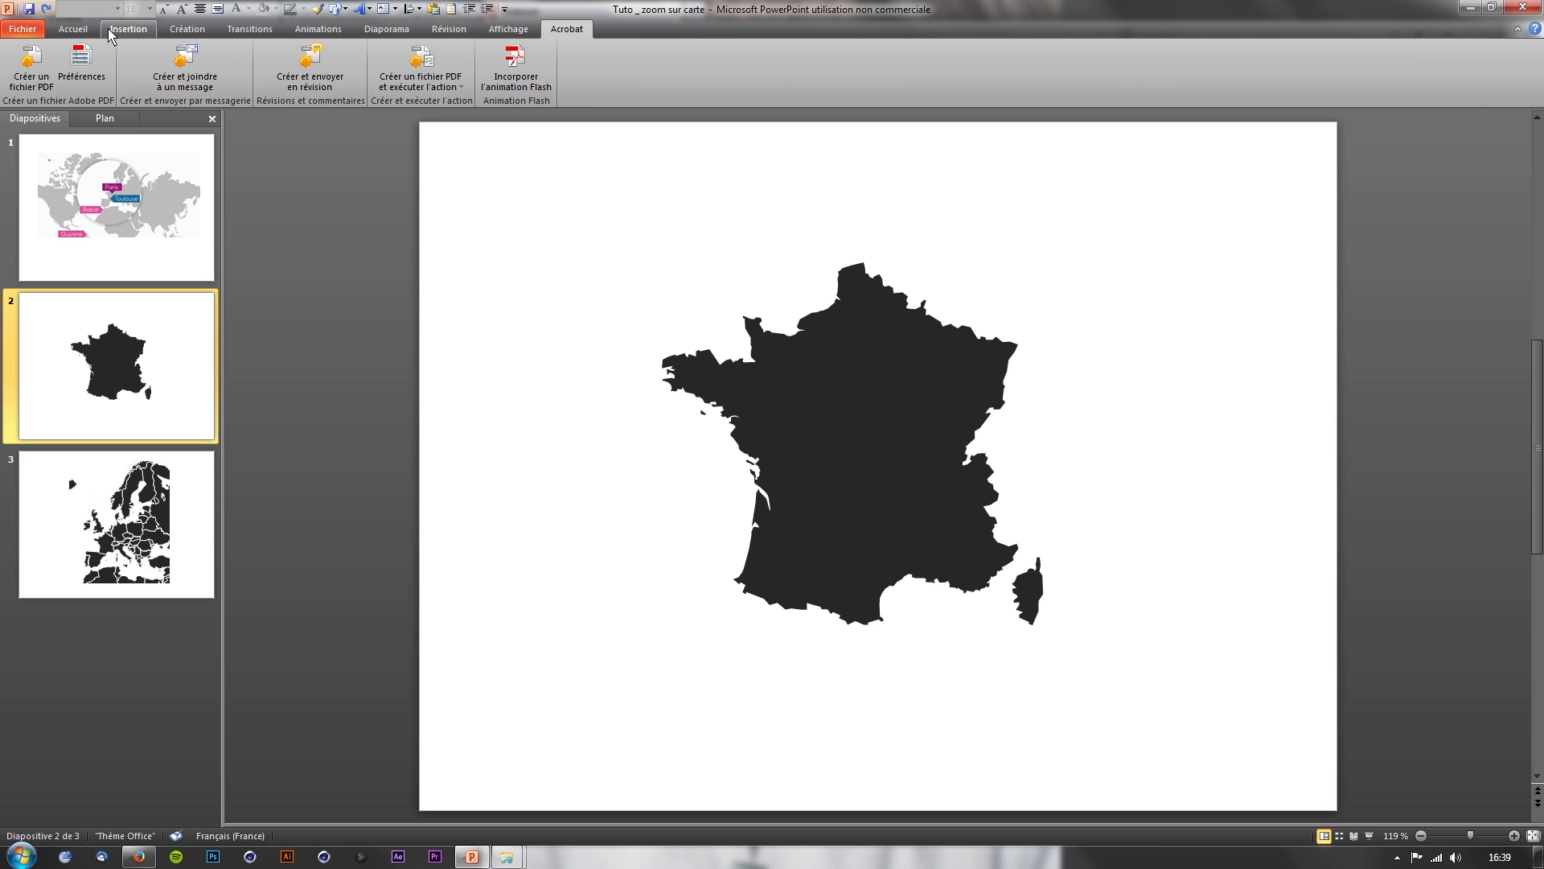
left_click(72, 29)
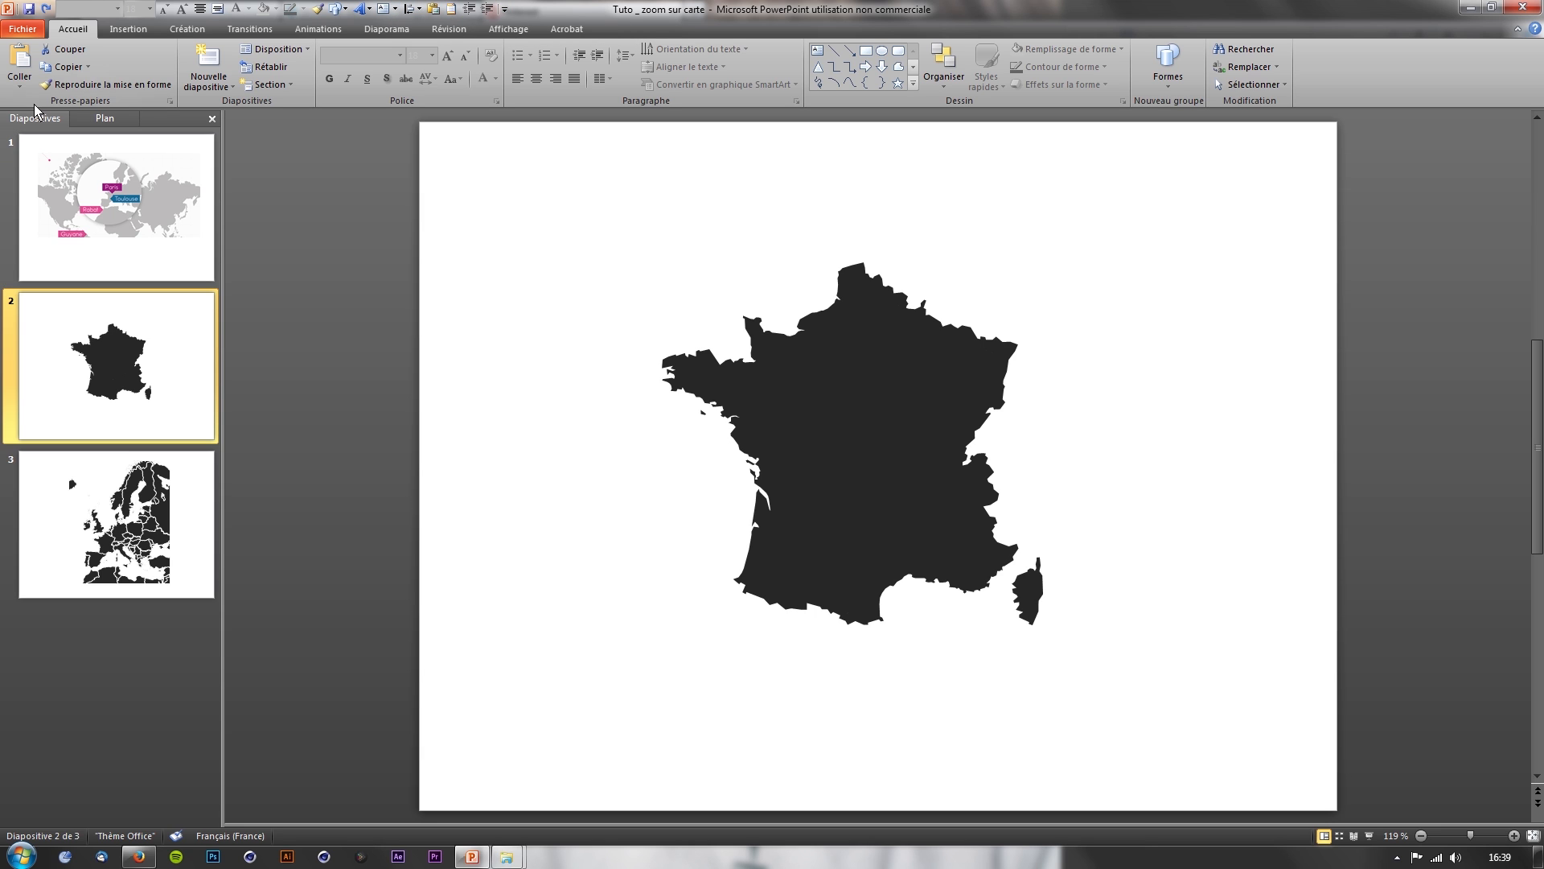
left_click(504, 9)
left_click(584, 260)
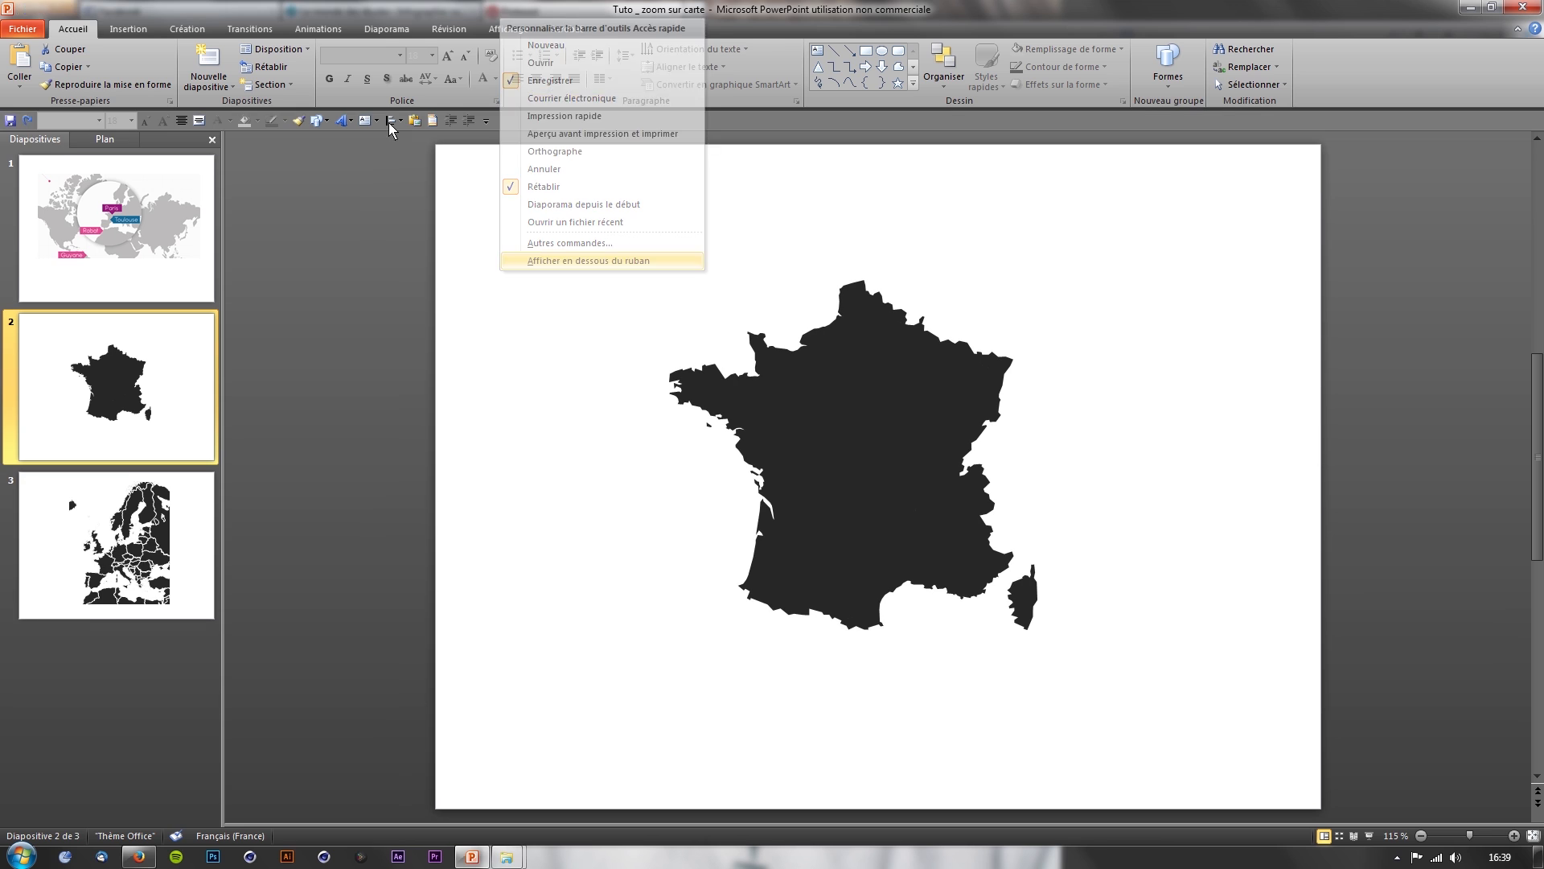
left_click(486, 122)
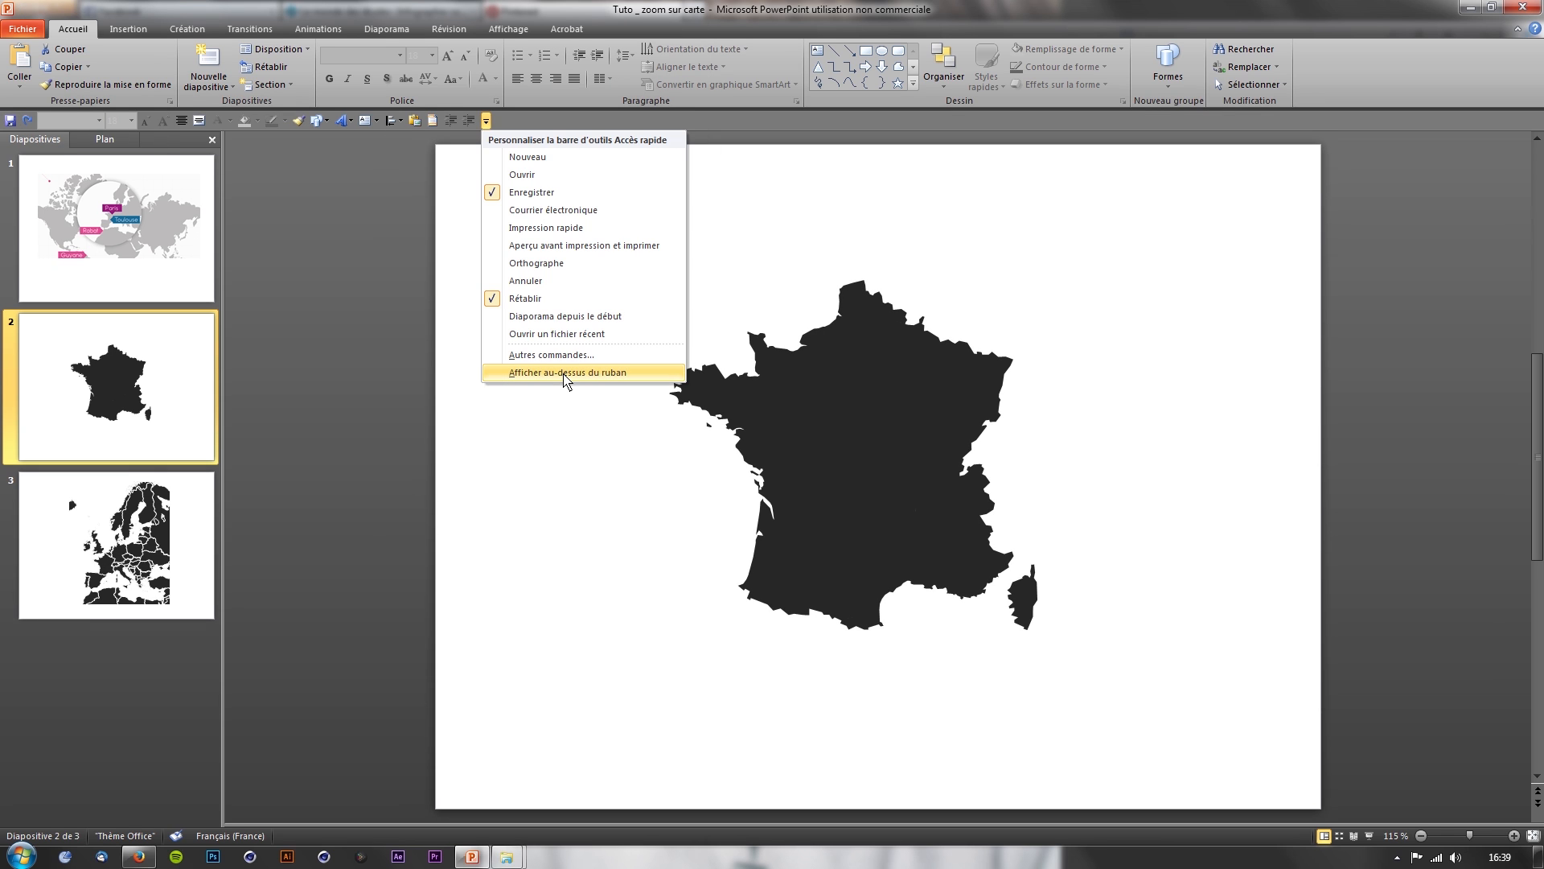
left_click(567, 373)
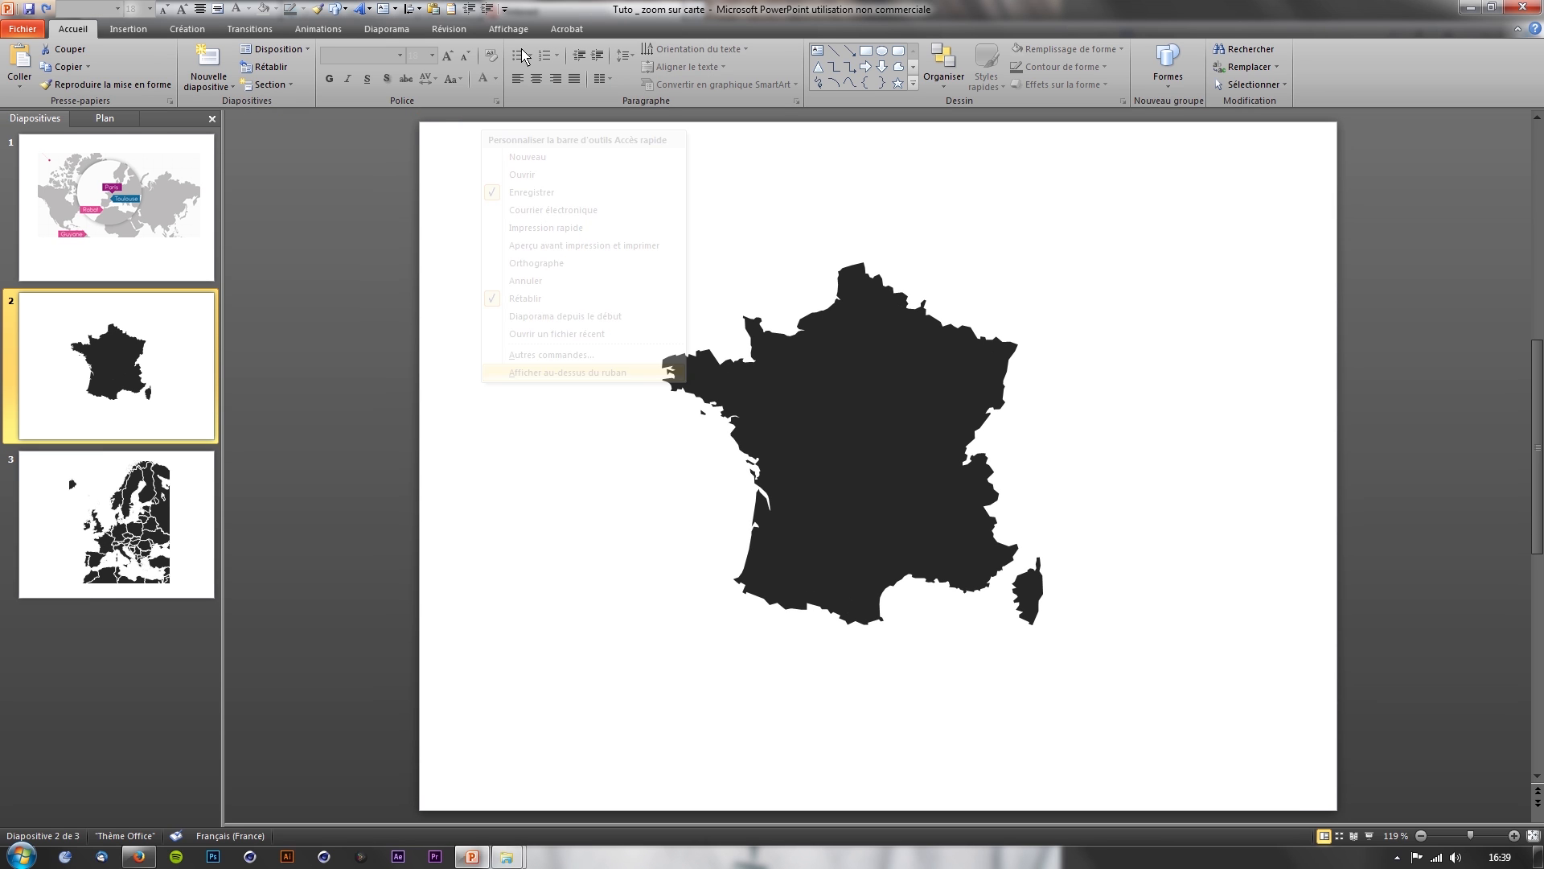
- Open the Quick Access Toolbar customization and list the commands of the category Toutes les commandes
left_click(505, 9)
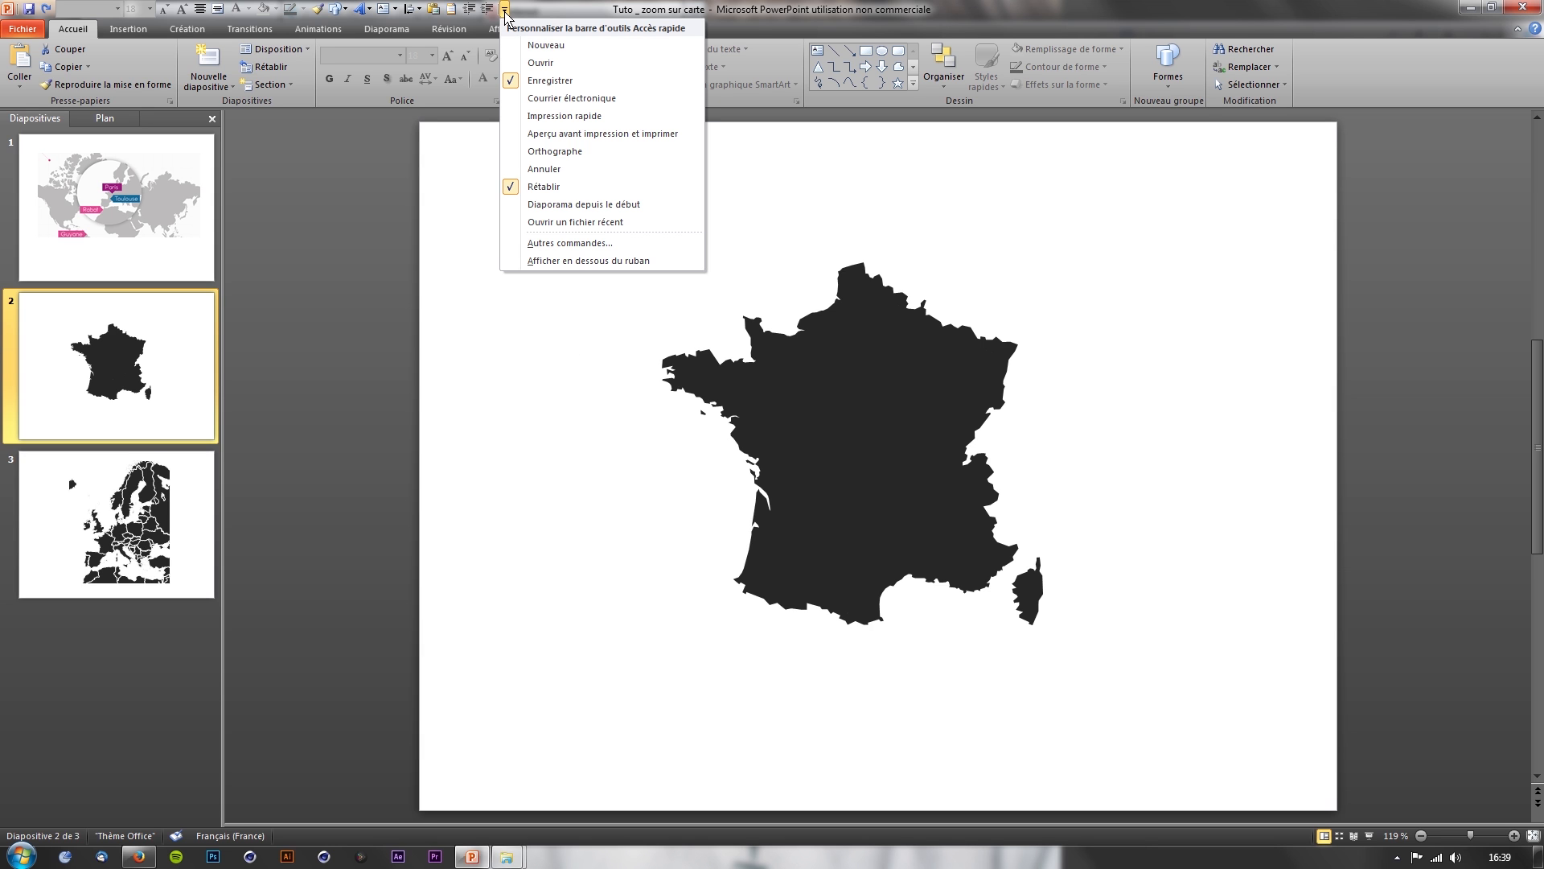
left_click(554, 244)
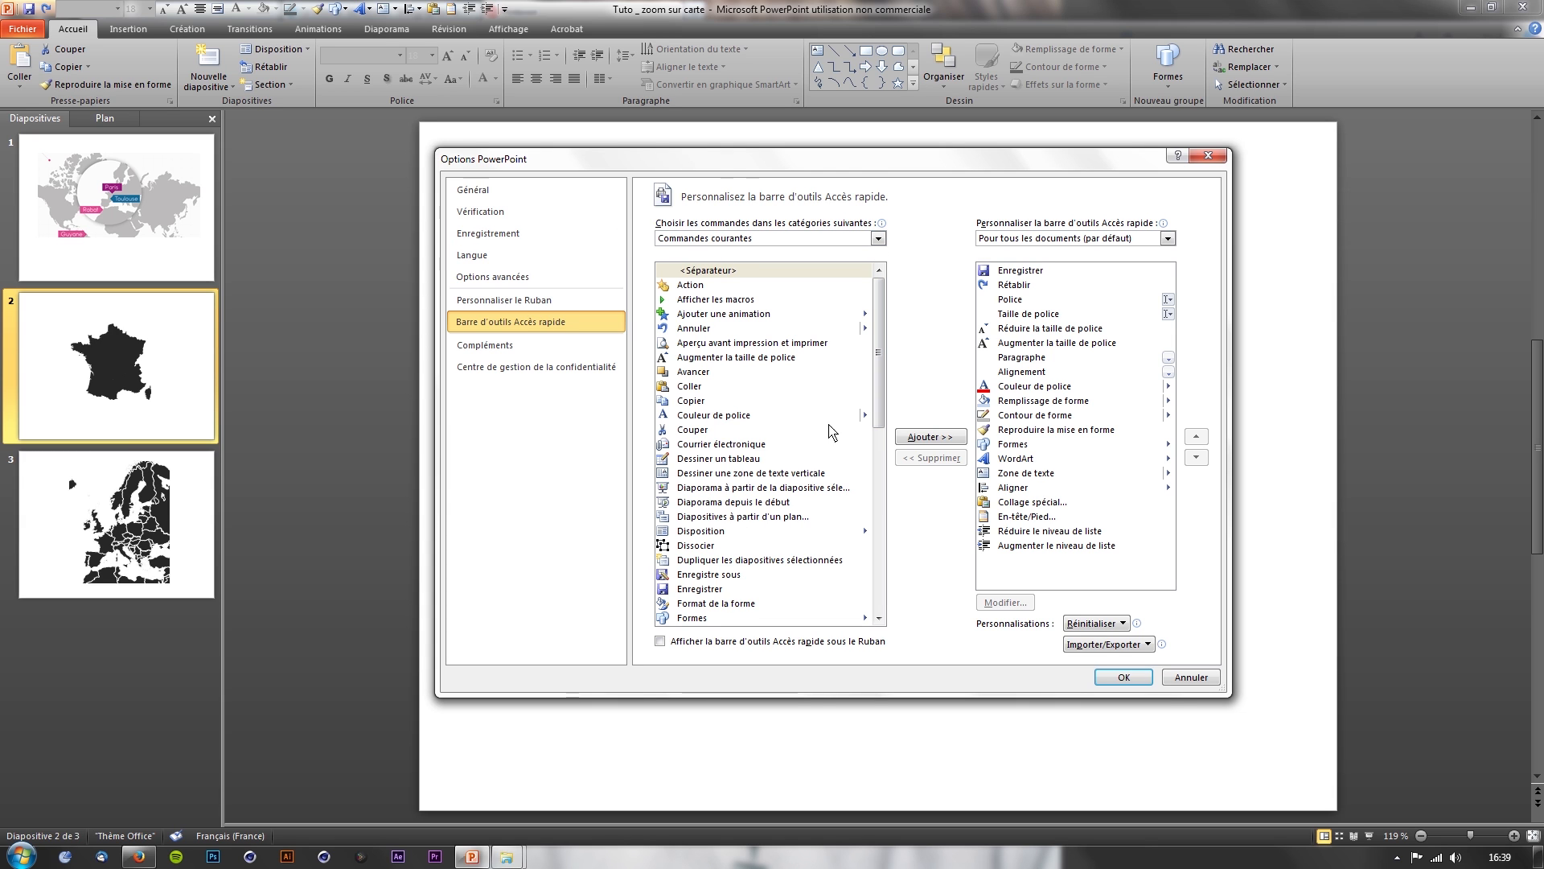
left_click(879, 240)
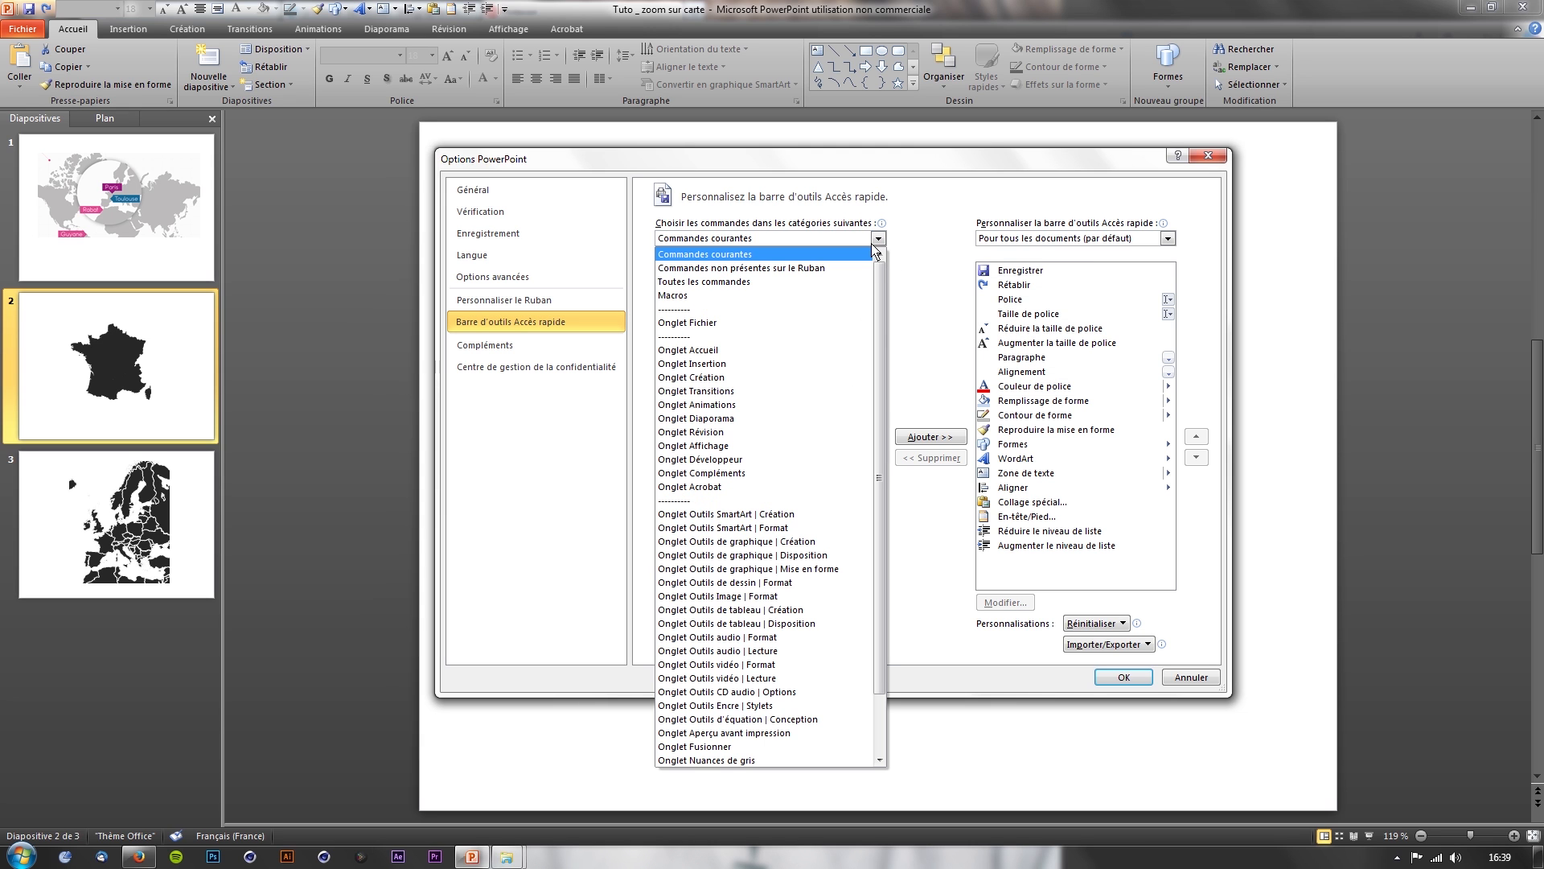
left_click(812, 283)
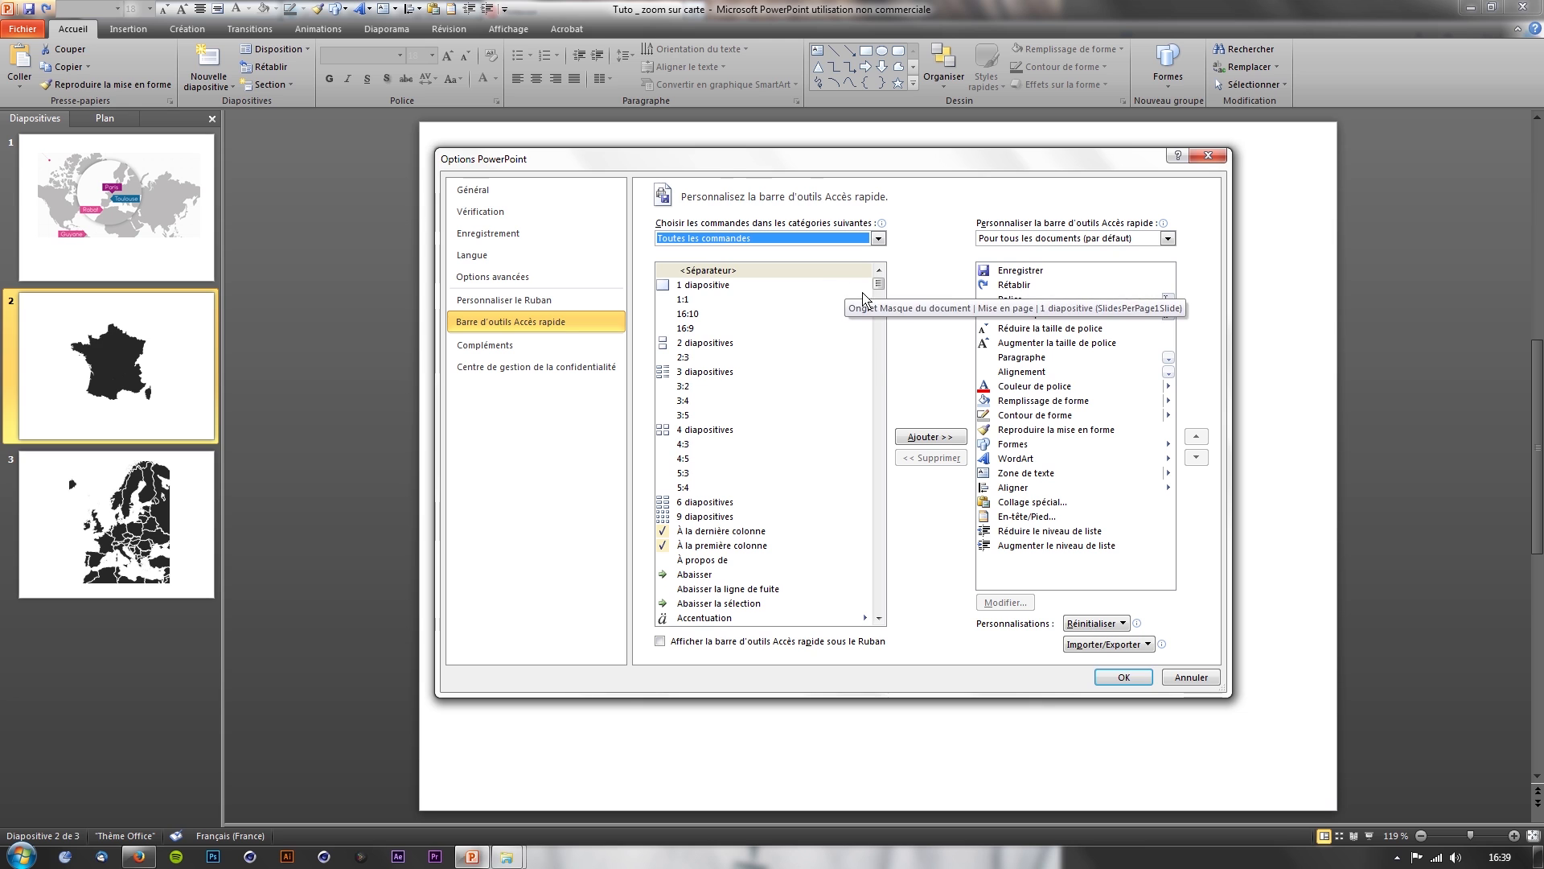
- Add the Associer des formes command to the Quick Access Toolbar and apply the options
scroll(880, 552, "down", 20)
scroll(880, 552, "down", 8)
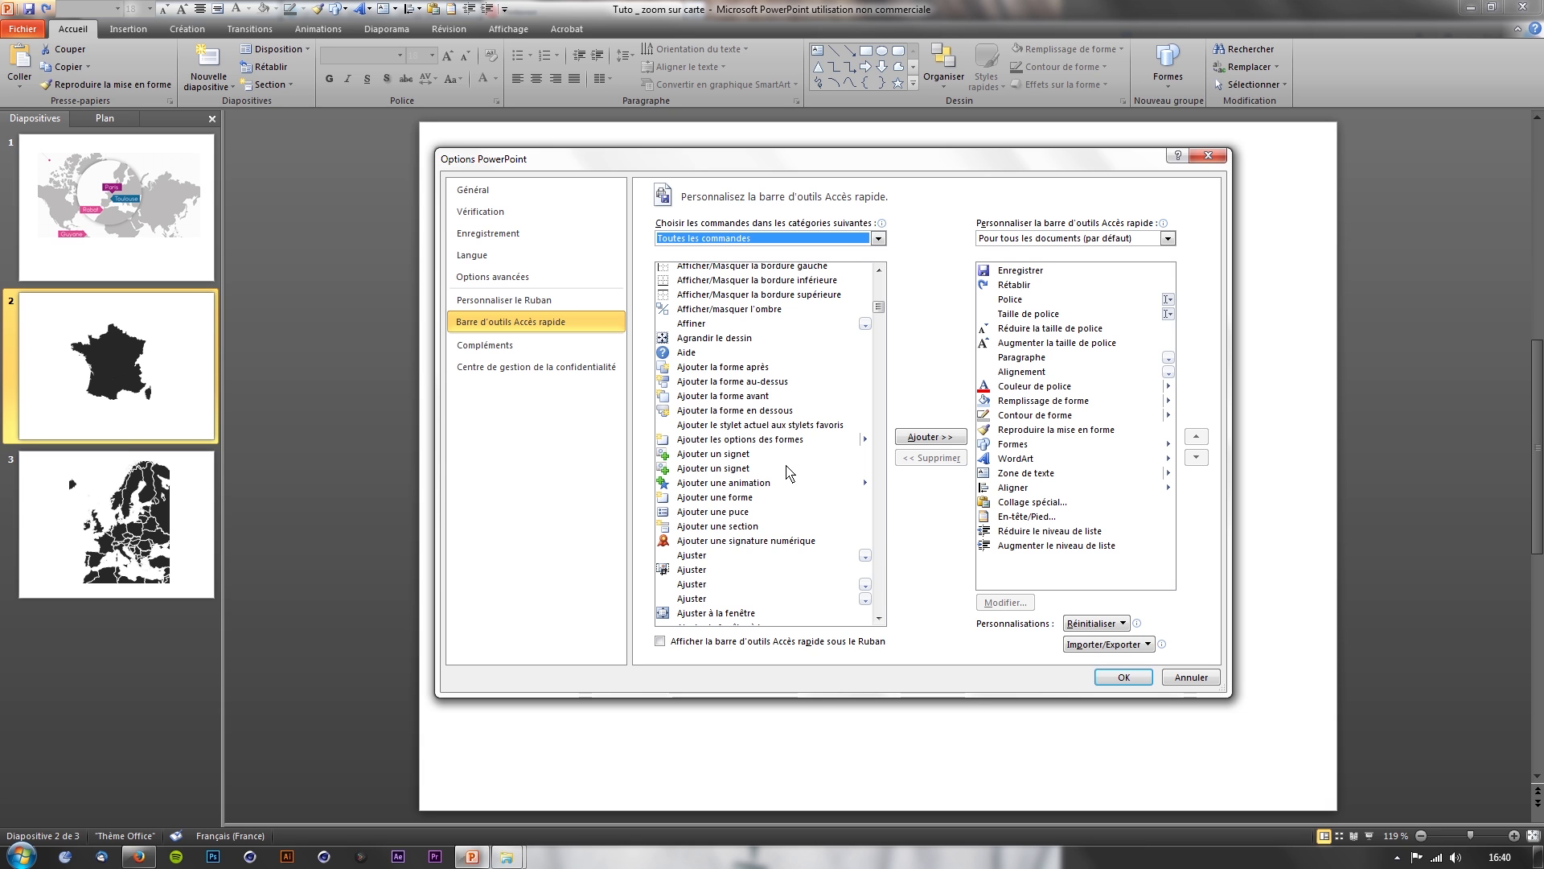
left_click(880, 599)
left_click(880, 599)
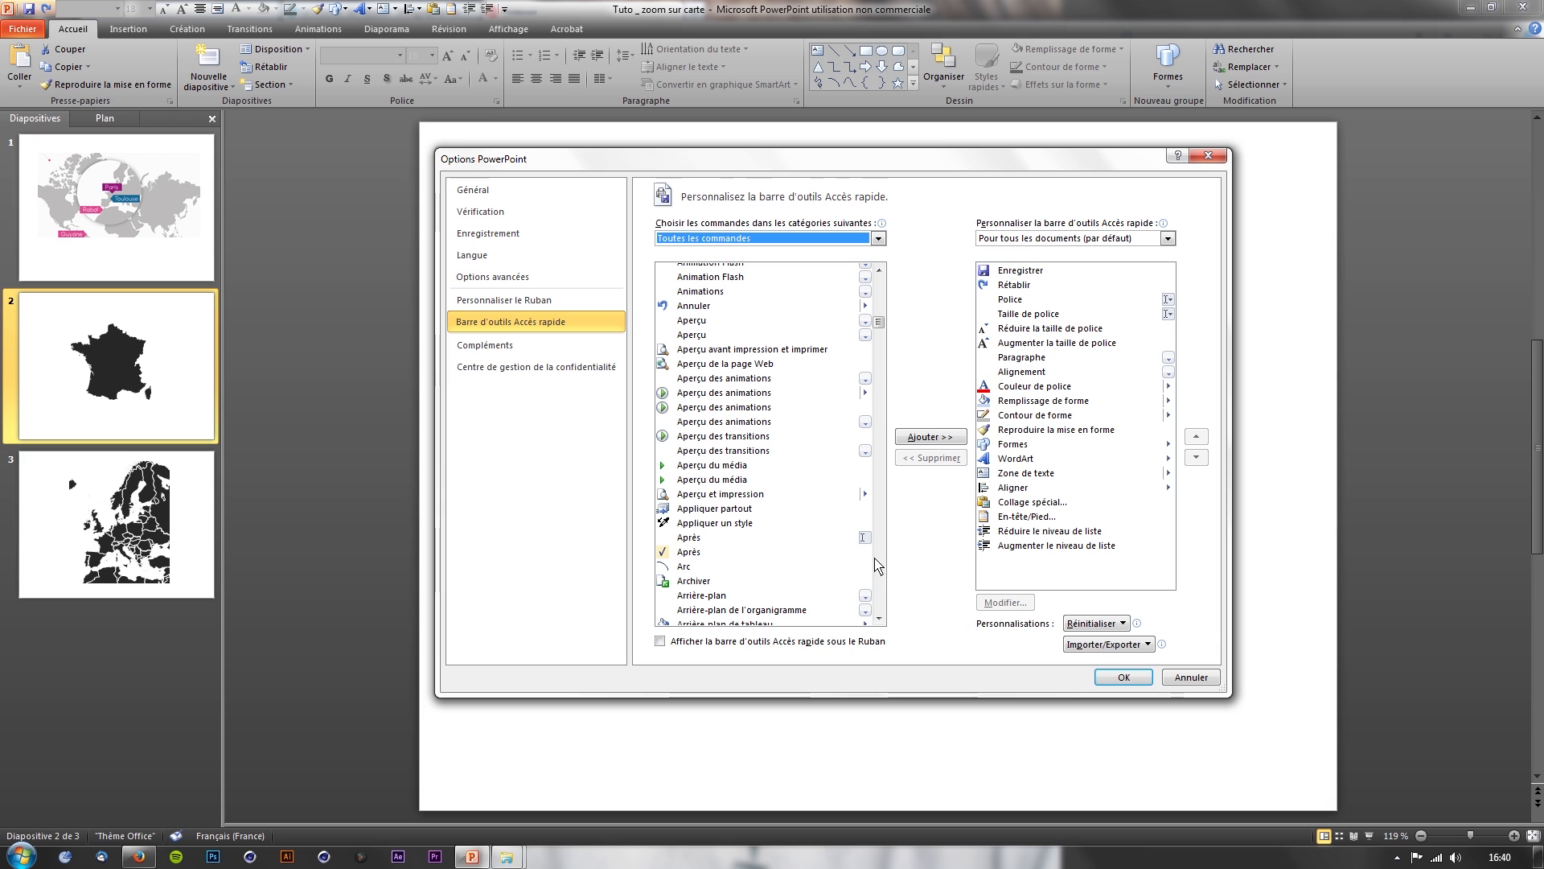
left_click(881, 571)
left_click(730, 309)
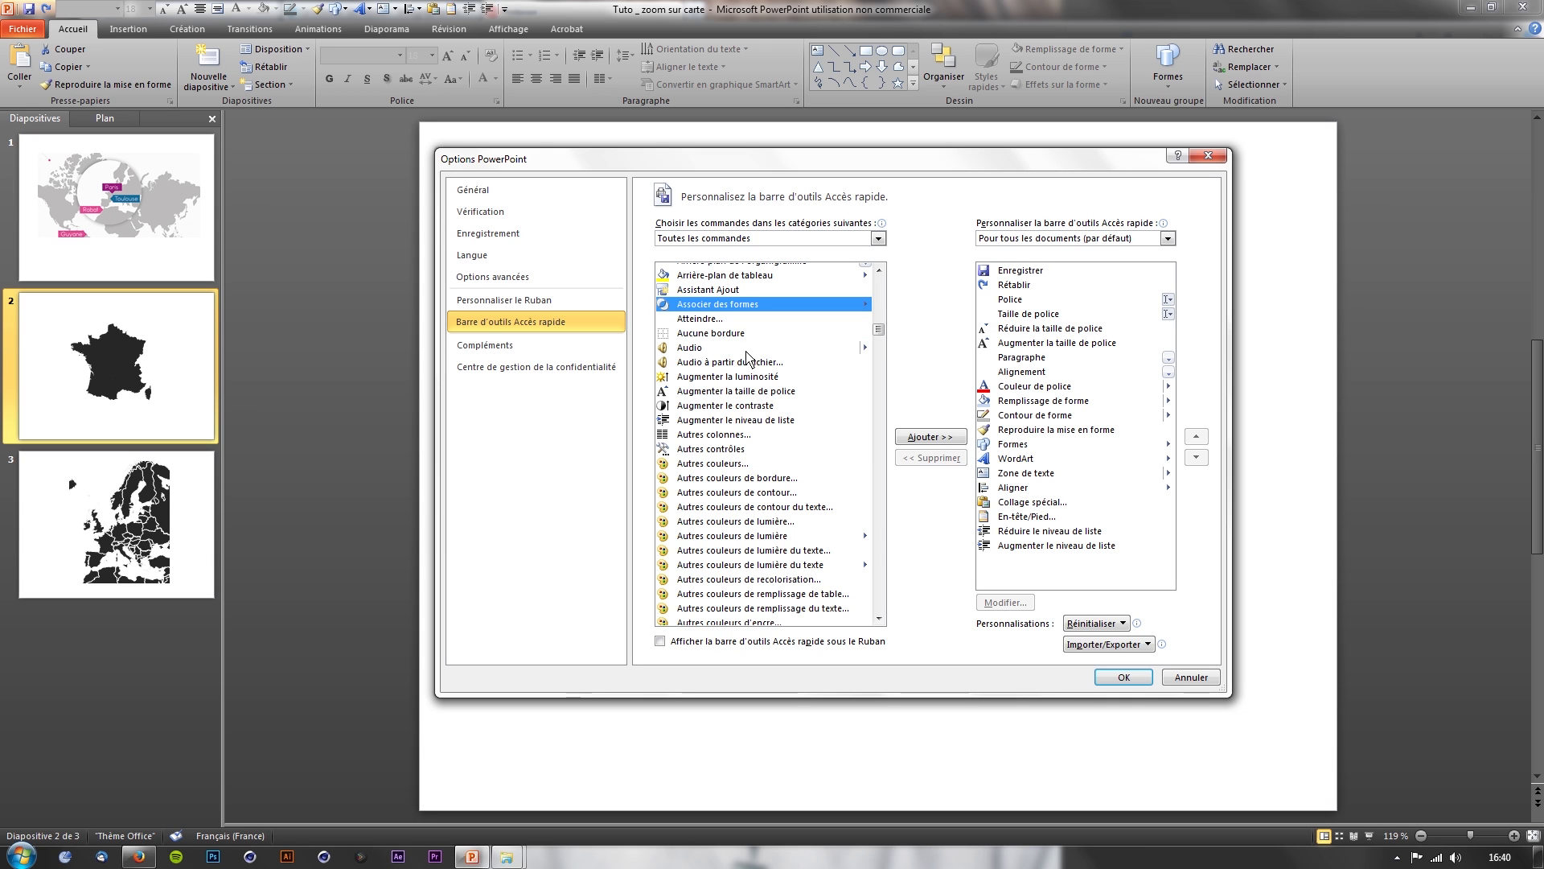
left_click(931, 437)
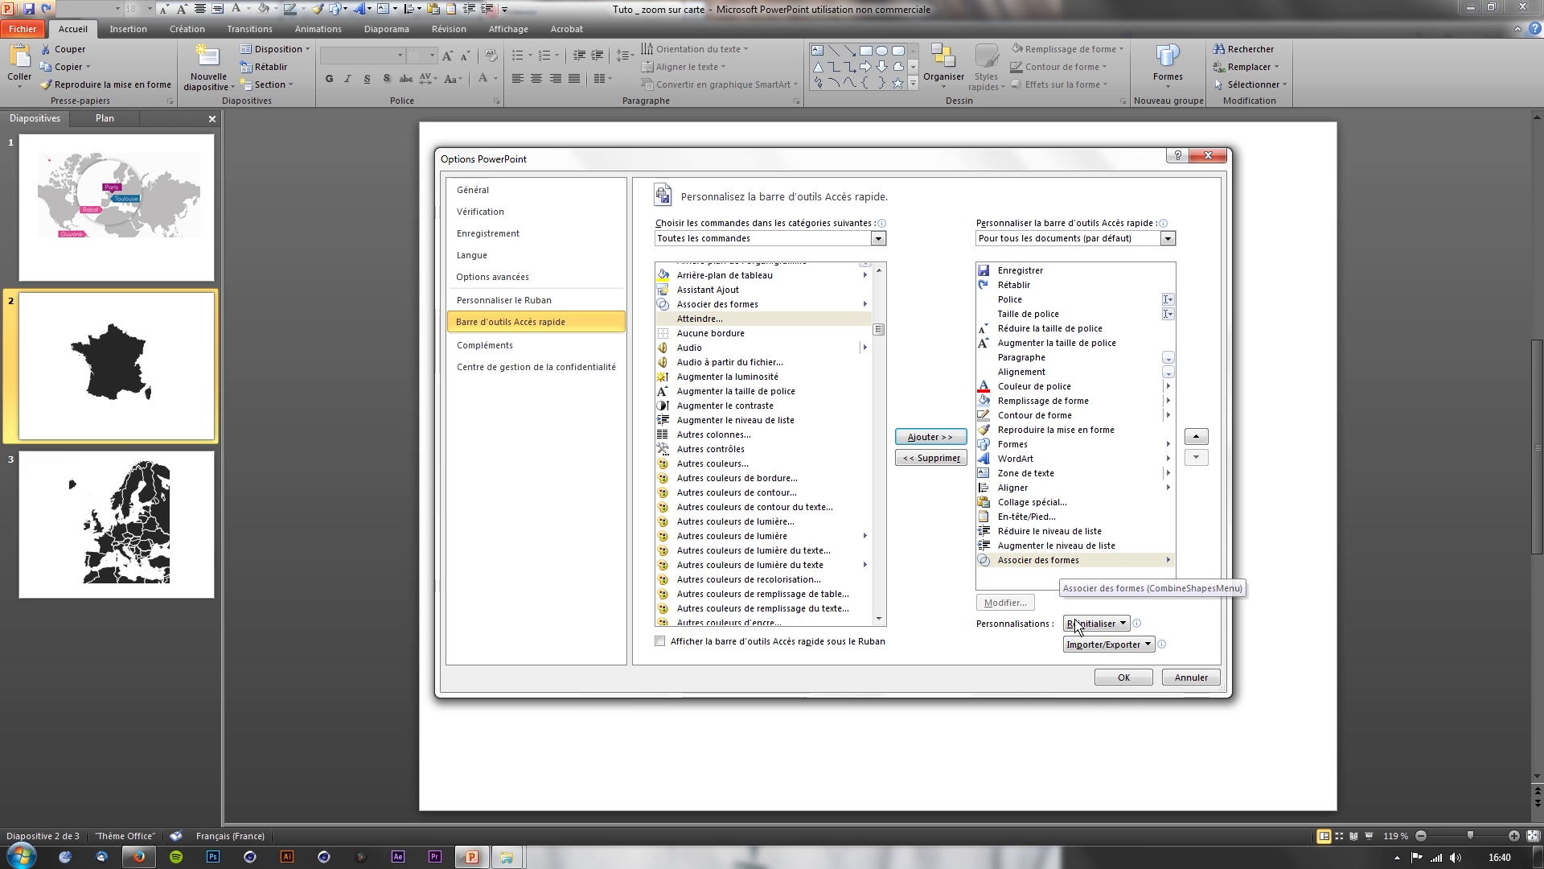
left_click(1124, 678)
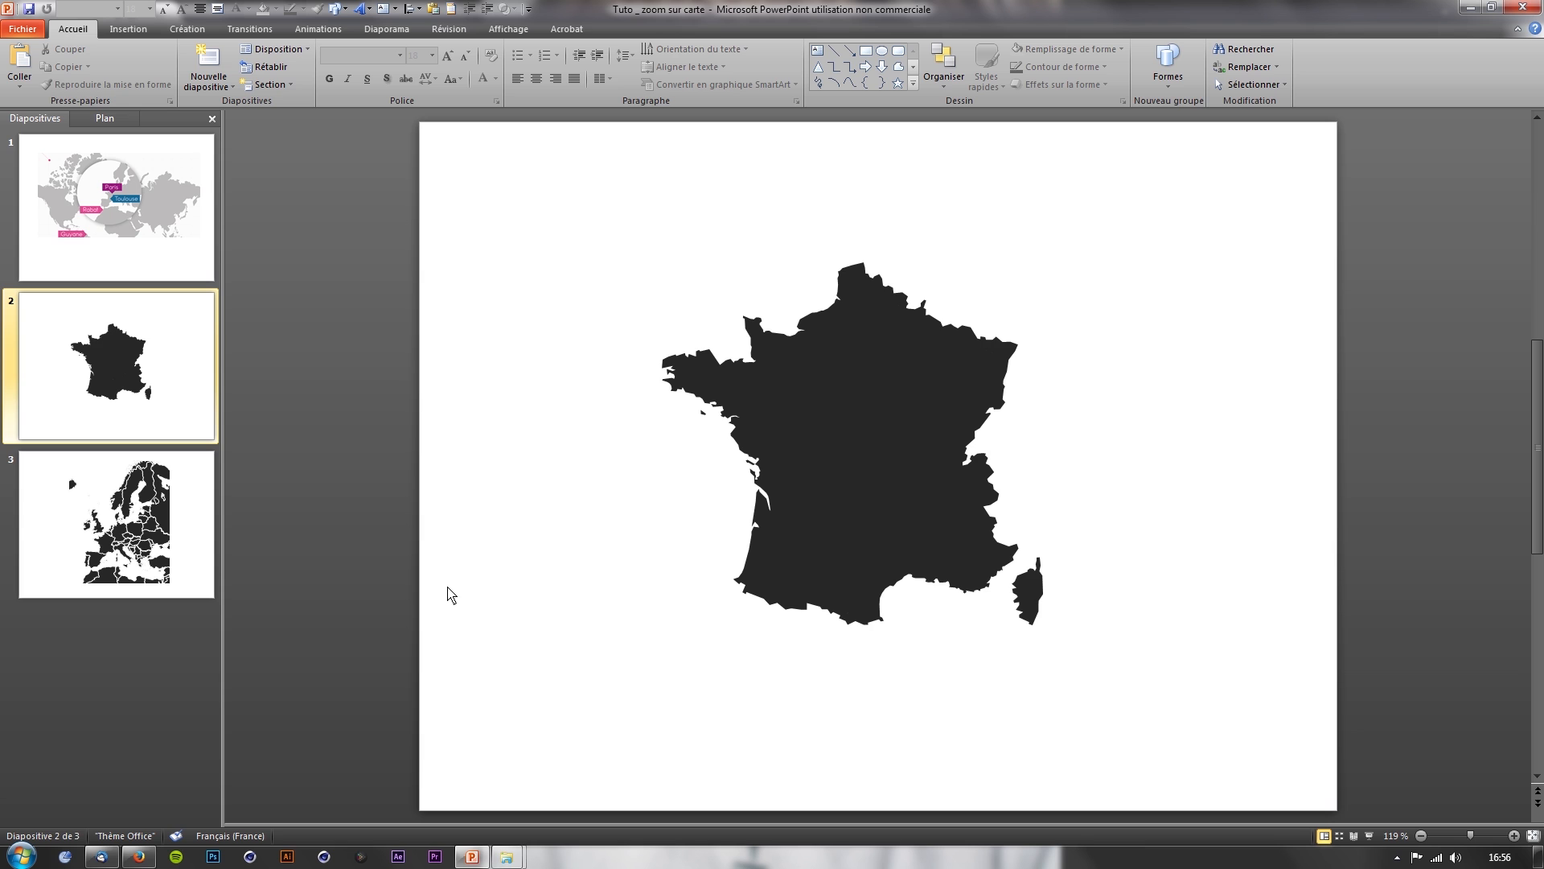
left_click(805, 400)
left_click(142, 212)
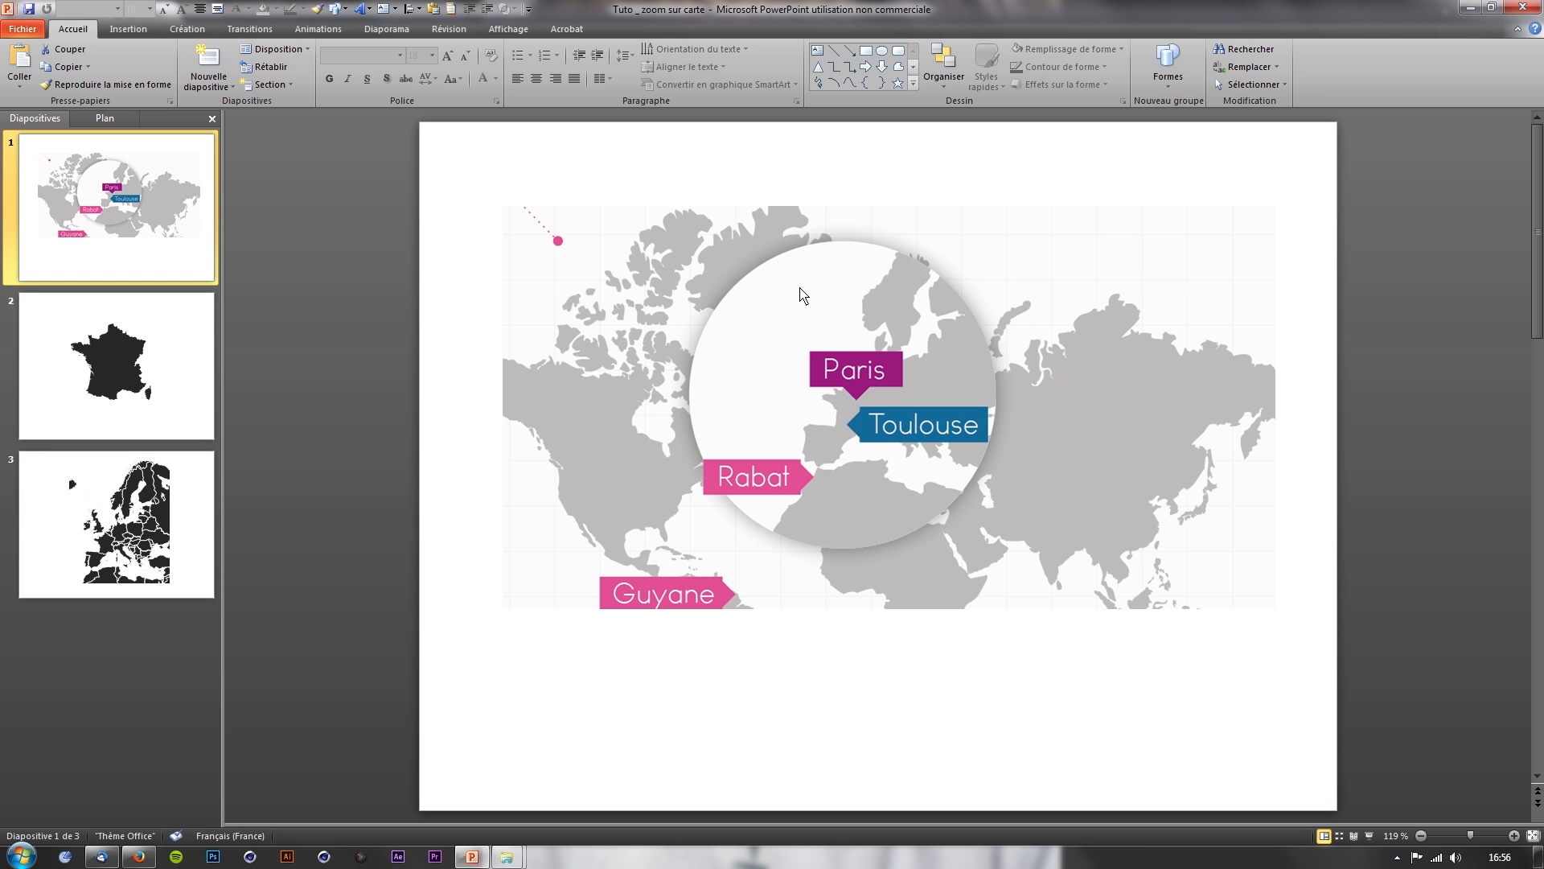
left_click(216, 376)
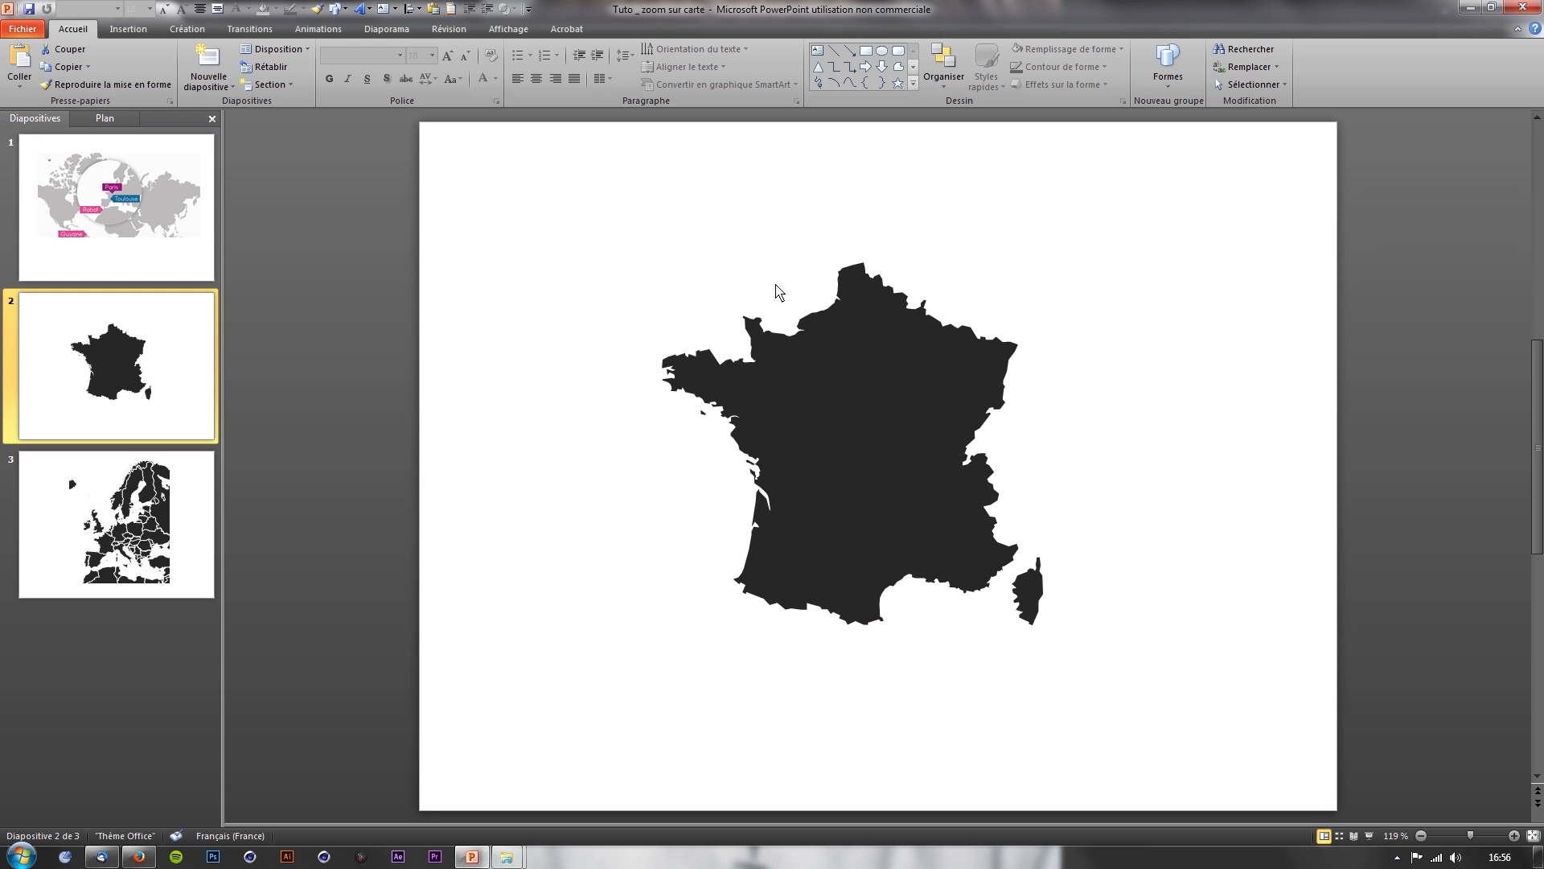
left_click_drag(719, 281, 808, 379)
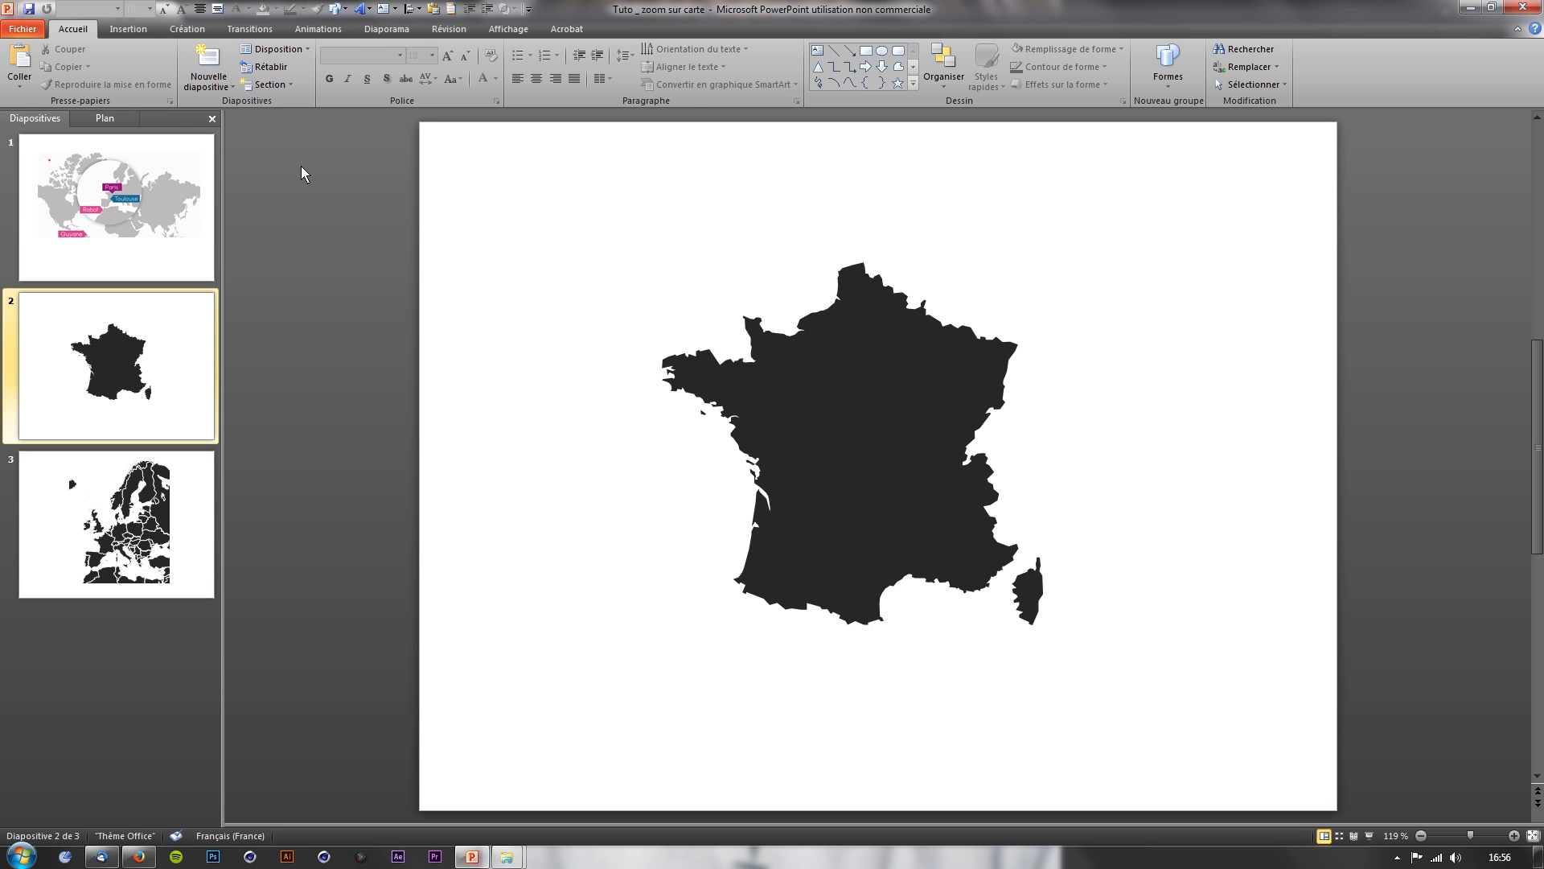
- Draw a circle about 2.8 cm in diameter over the northwest coast of the France map on slide 2
left_click(128, 29)
left_click(212, 62)
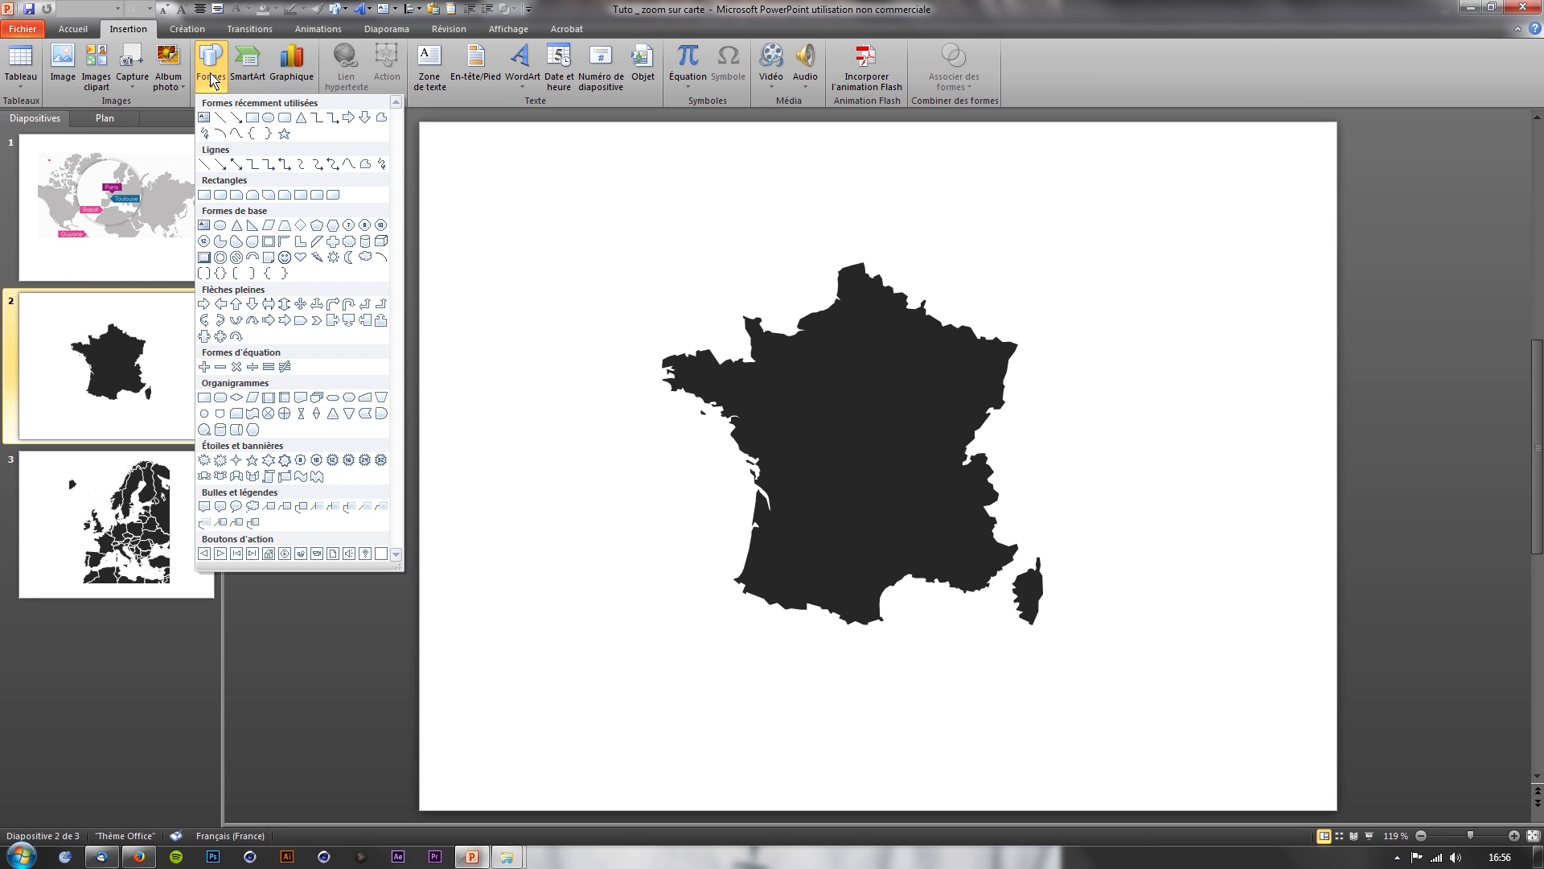
left_click(268, 119)
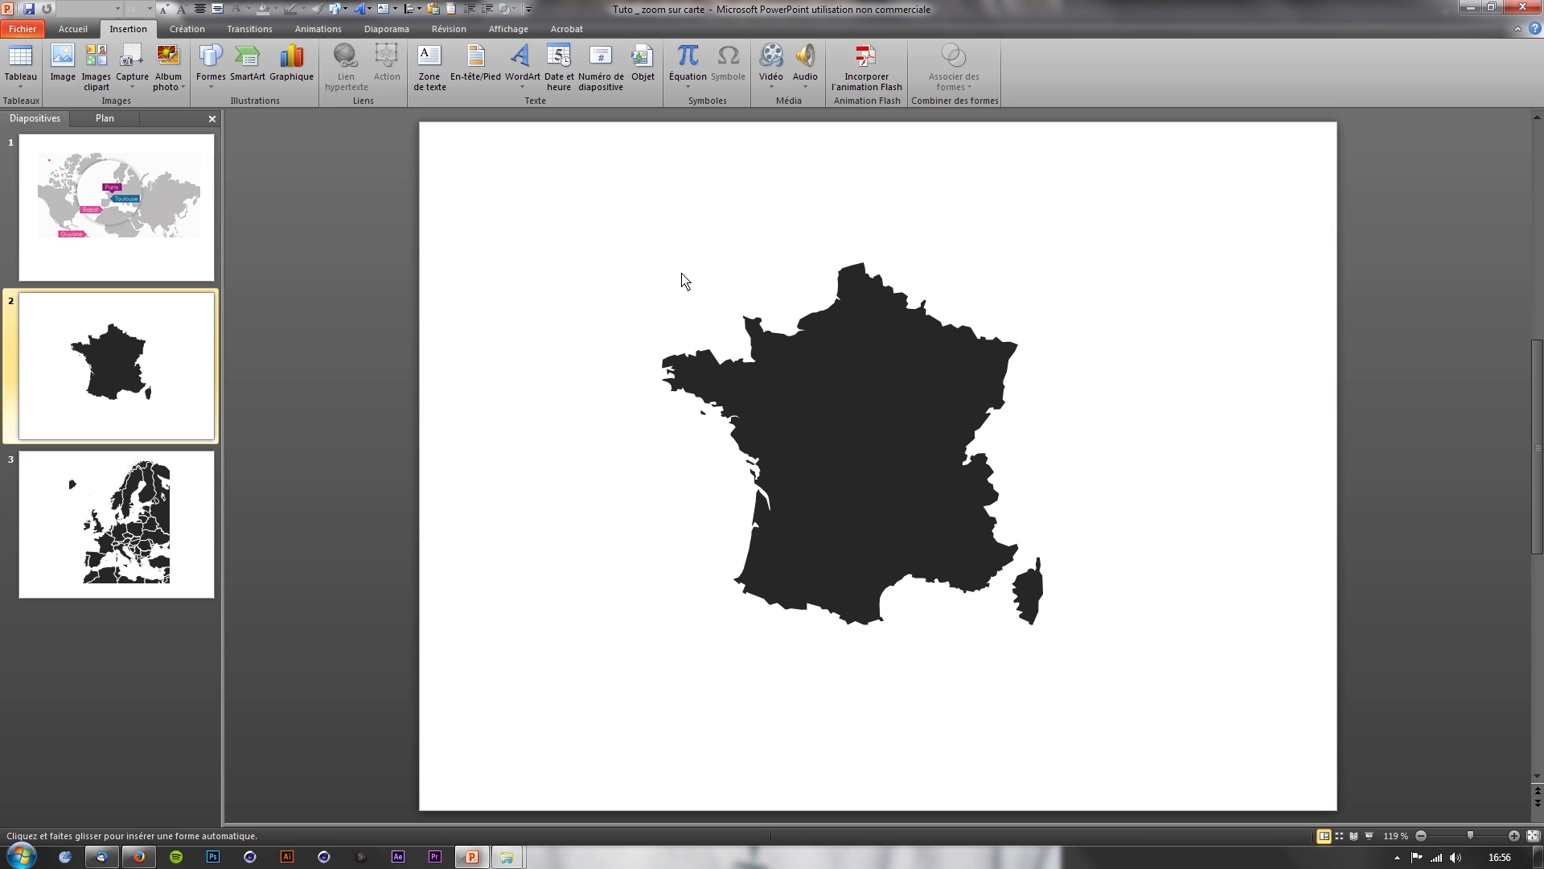
left_click_drag(727, 289, 796, 350)
- Set the circle to have no fill so only its outline covers the France map
left_click(621, 31)
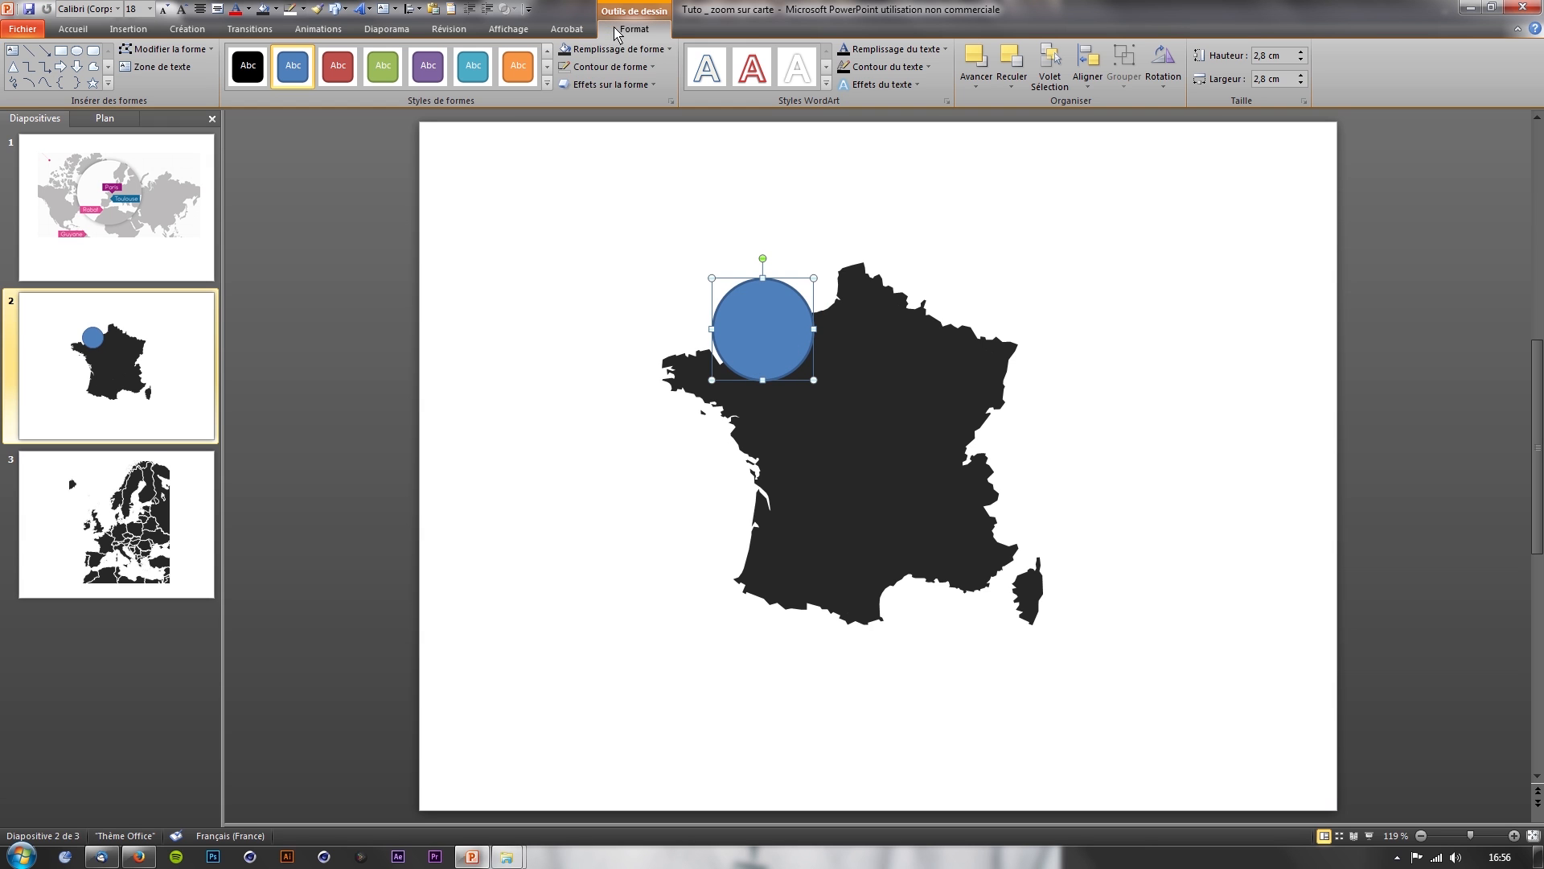
left_click(619, 49)
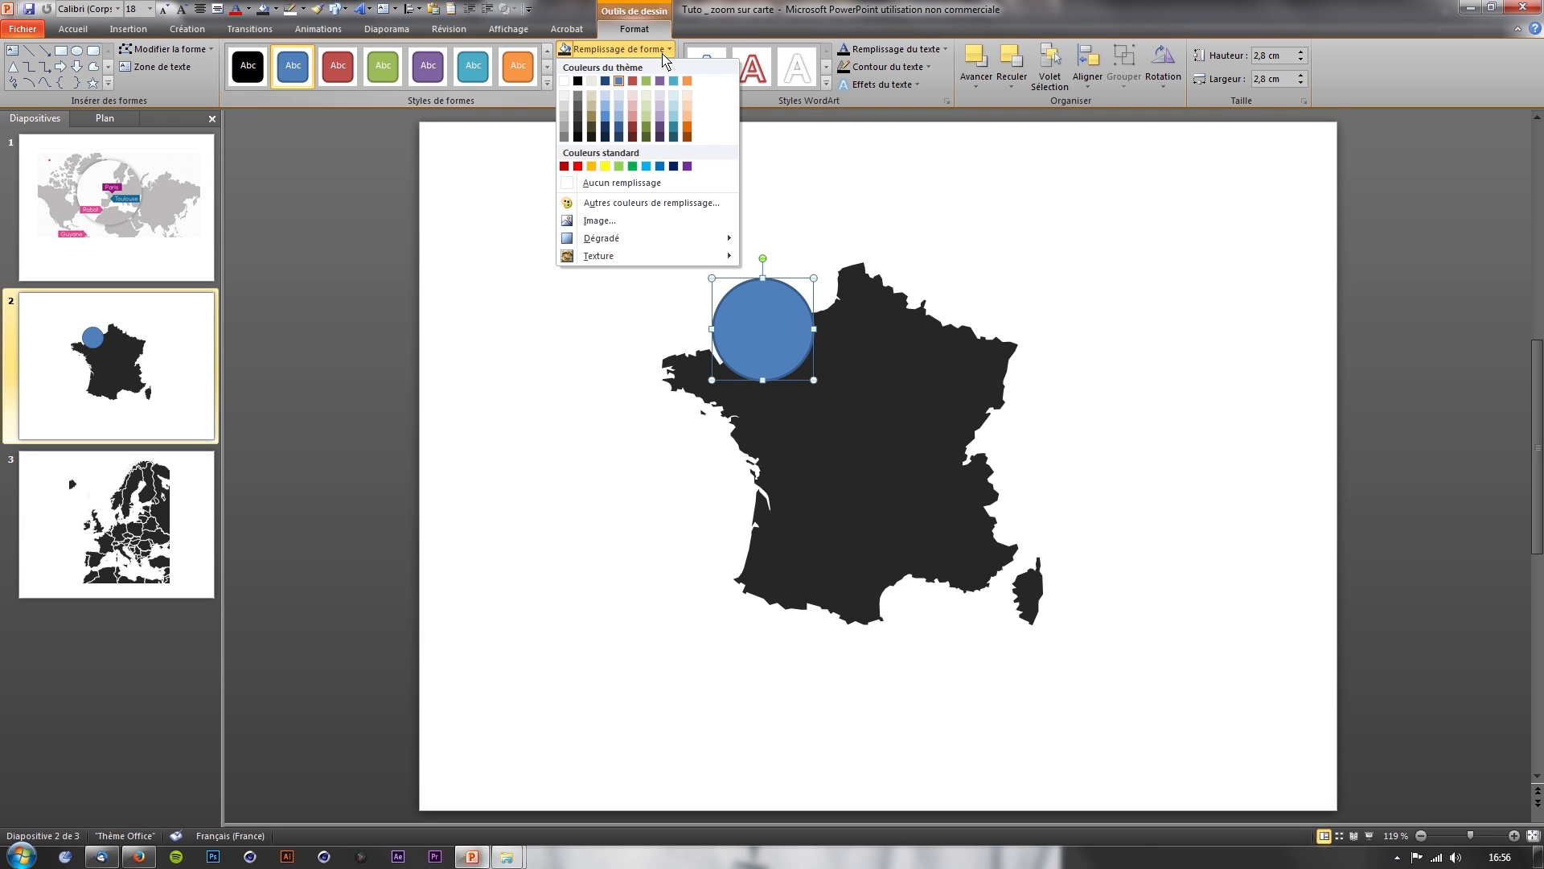
left_click(627, 184)
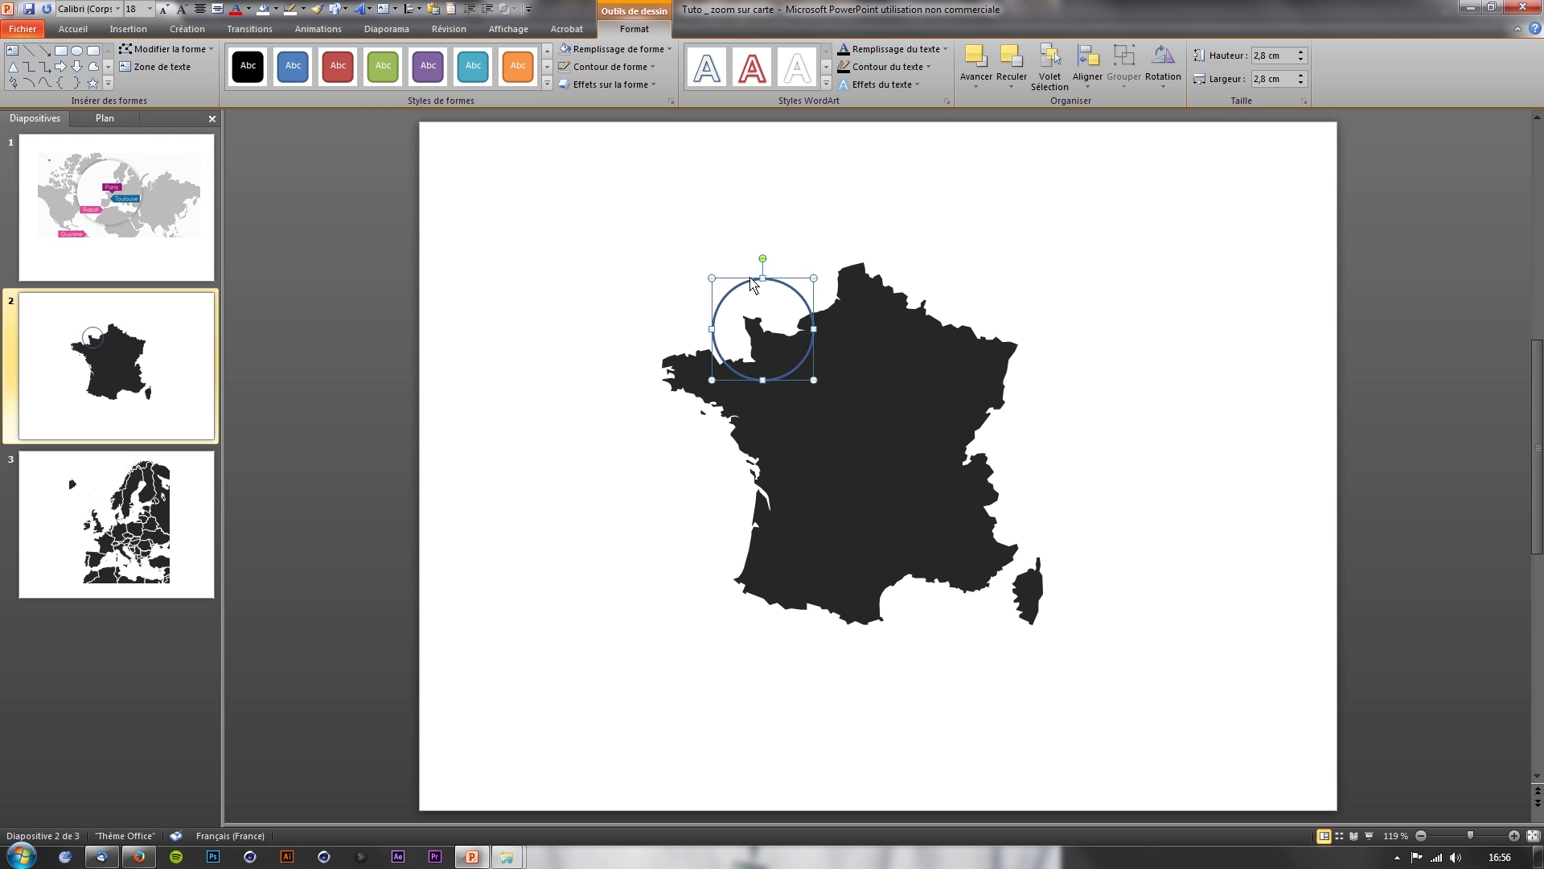
- Give the circle over the France map a light grey fill and remove its outline
left_click(661, 51)
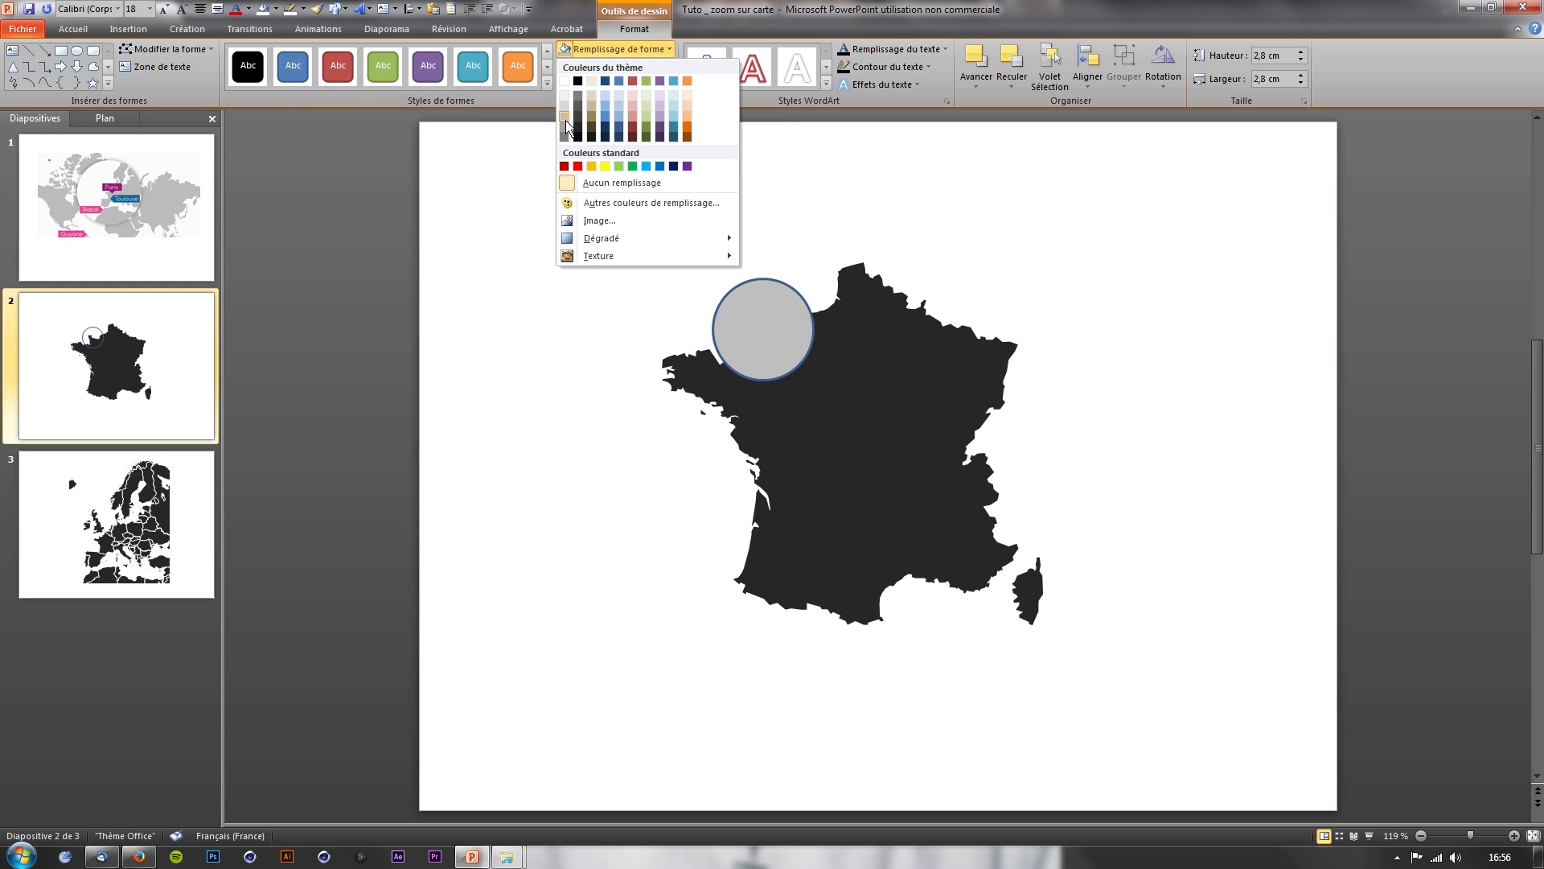
left_click(576, 121)
left_click(652, 67)
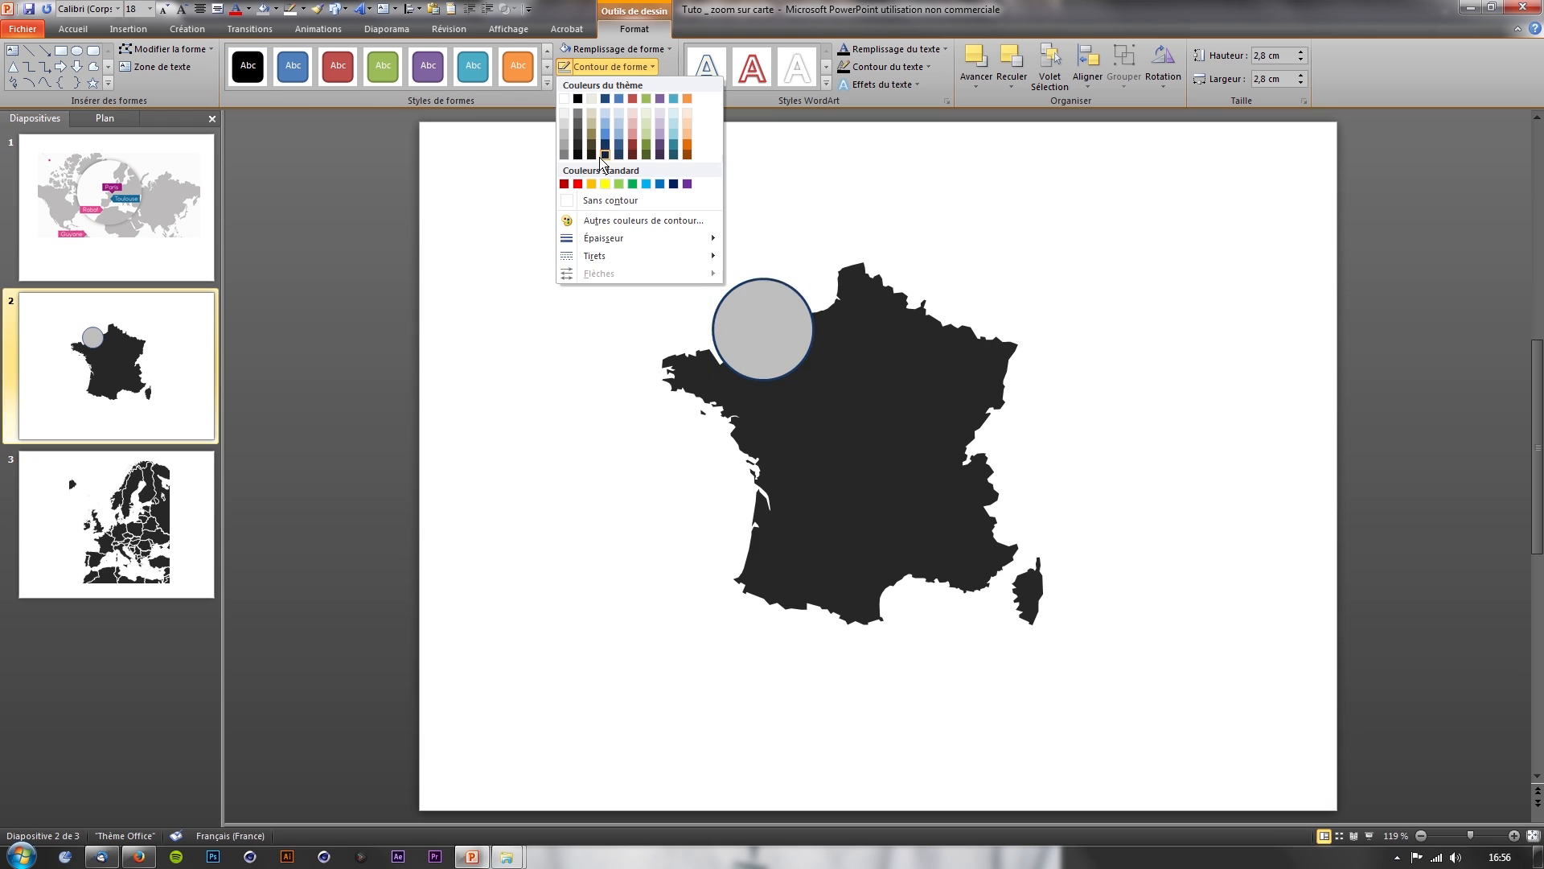
left_click(605, 203)
left_click(608, 212)
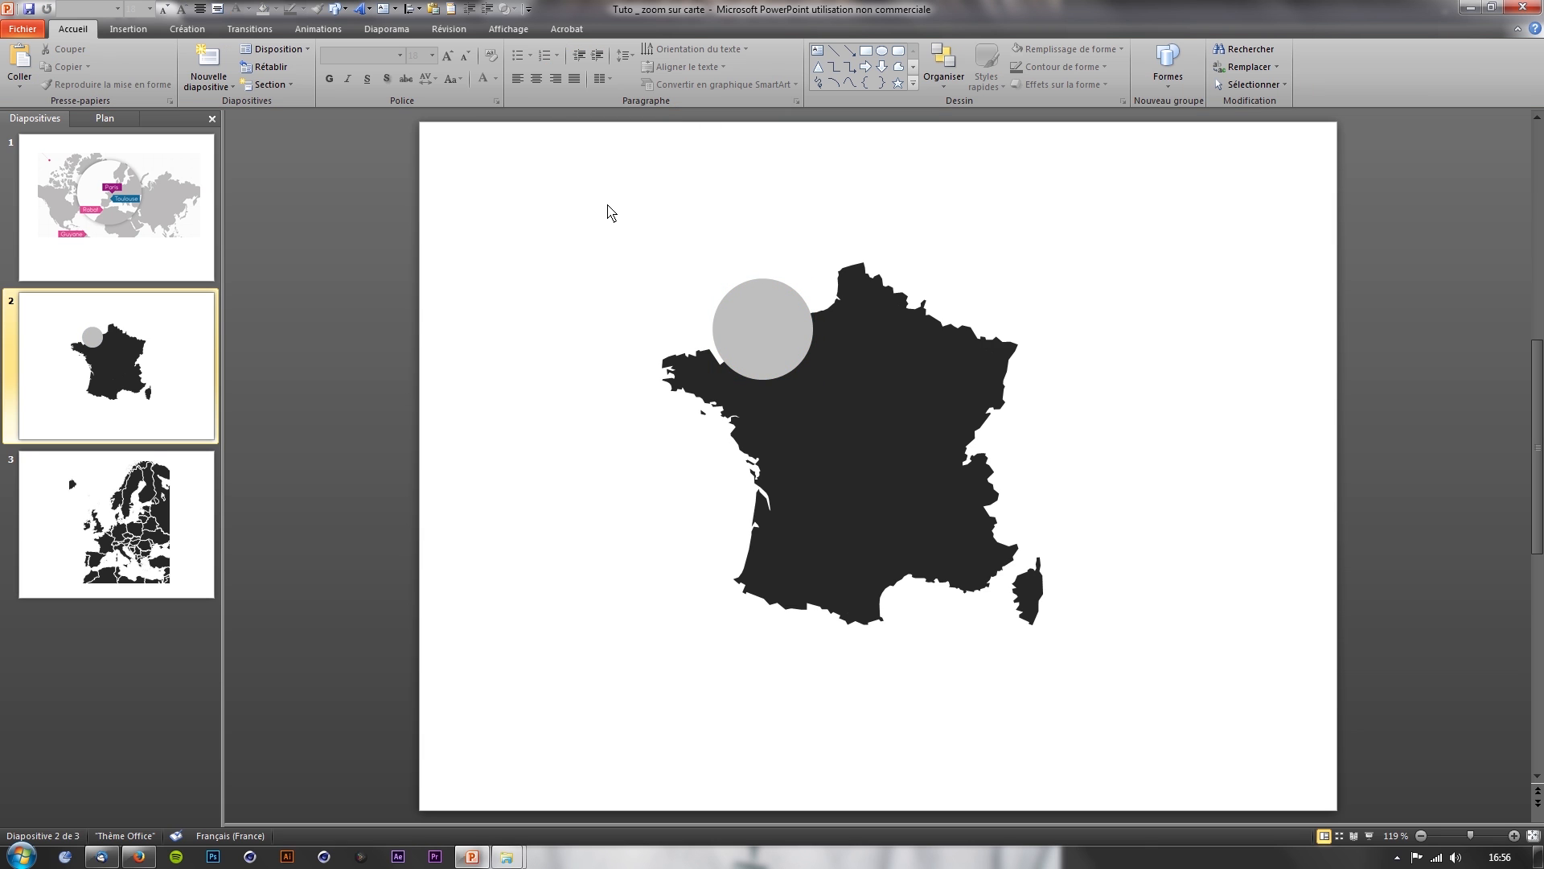
- Duplicate the France map together with its grey circle, placing the copy beside the original at the same height, partly beyond the slide's edge
mouse_move(607, 212)
left_mouse_down()
mouse_move(877, 529)
mouse_move(1155, 697)
left_mouse_up()
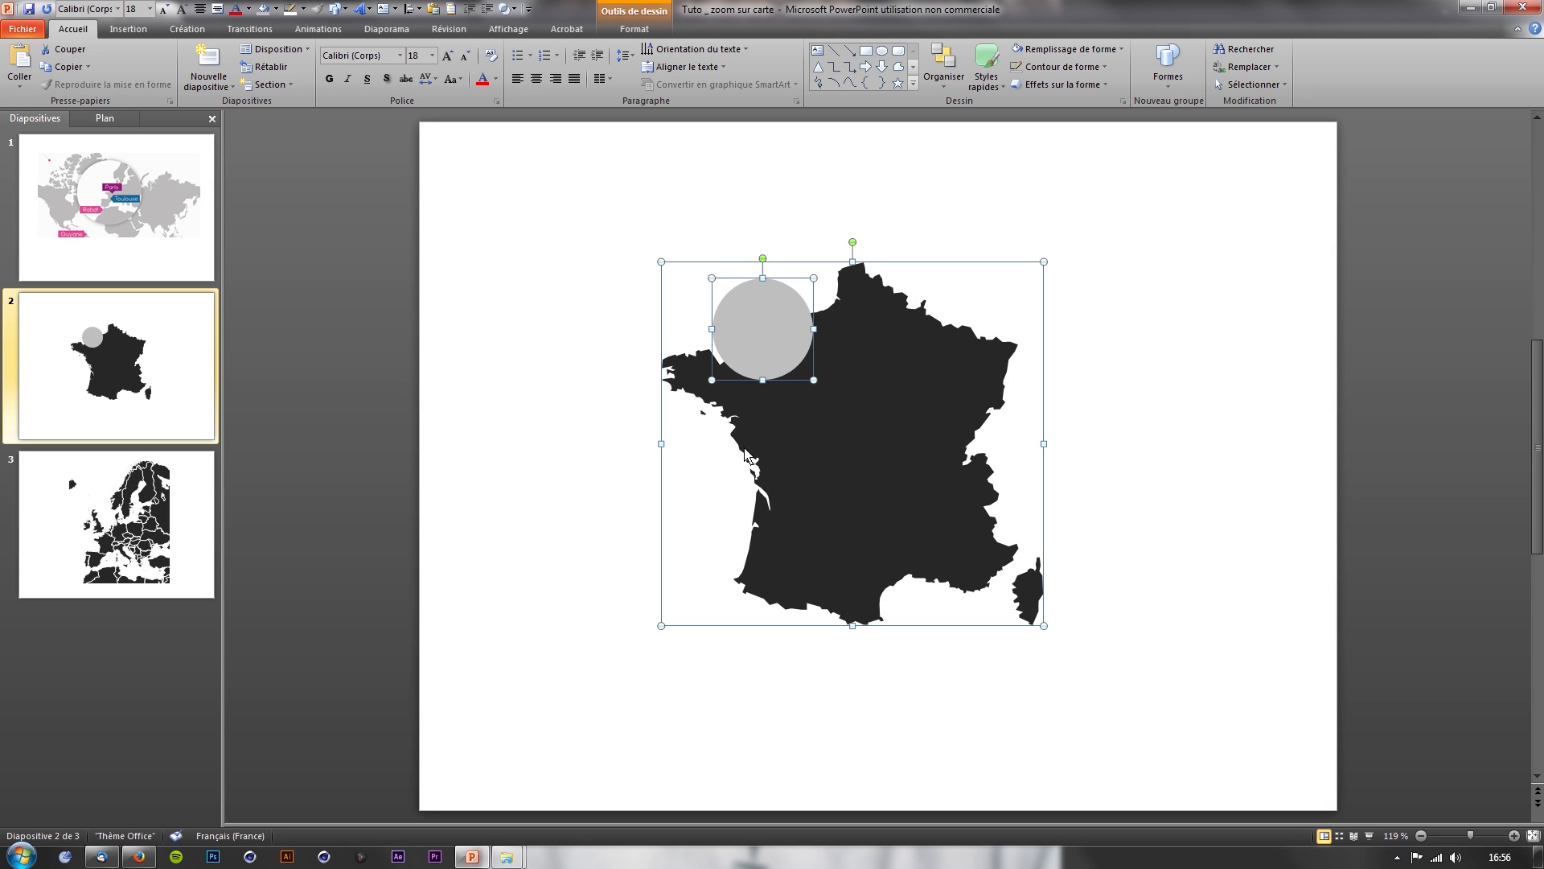
left_click_drag(814, 488, 1214, 489)
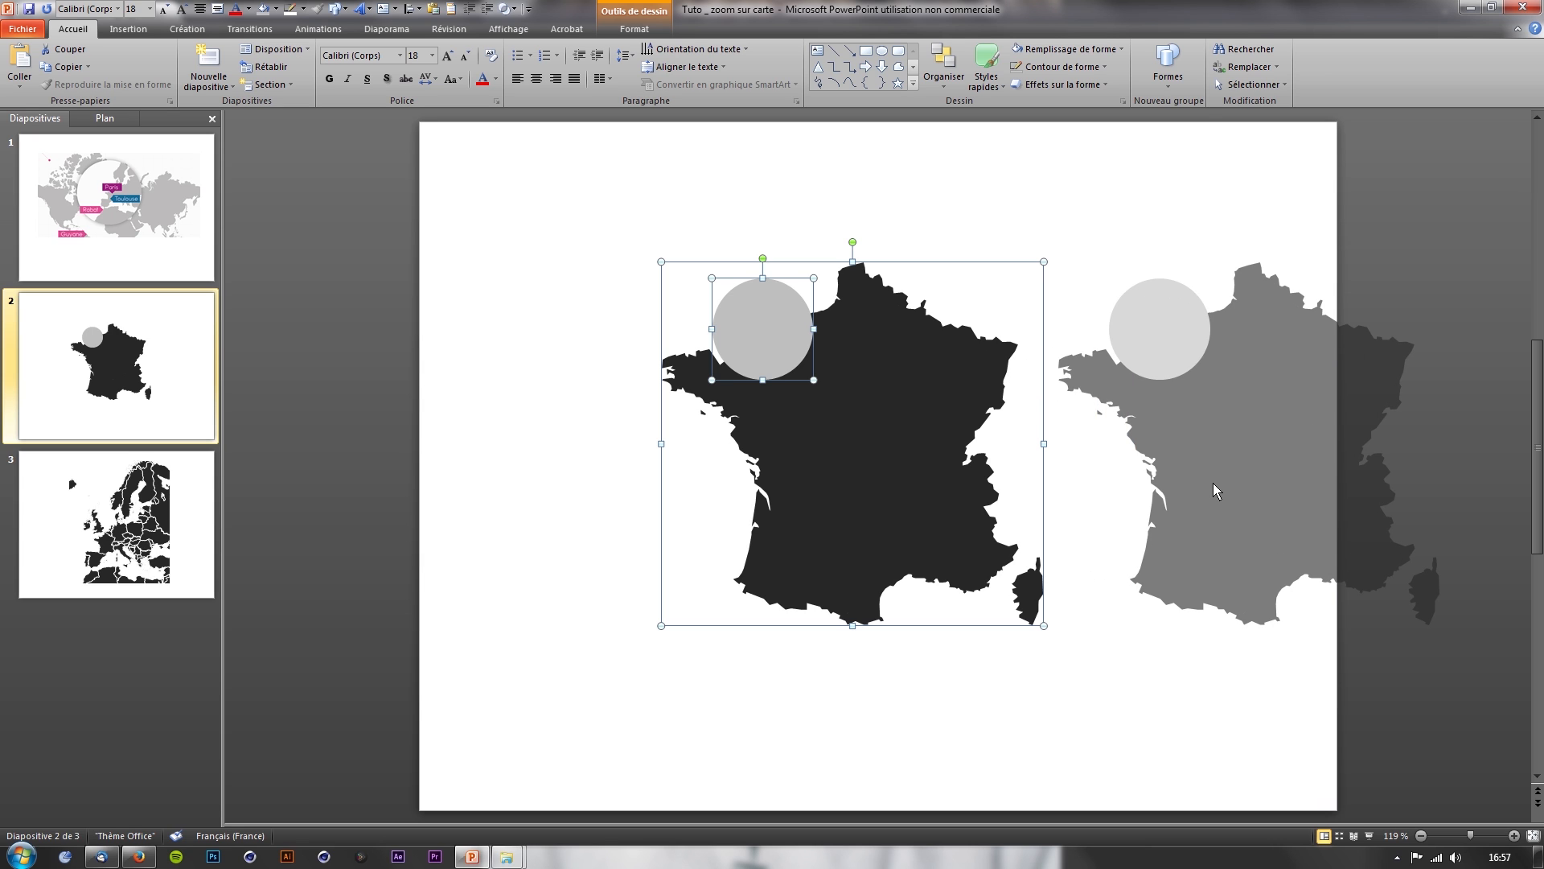
left_click_drag(1213, 483, 1226, 481)
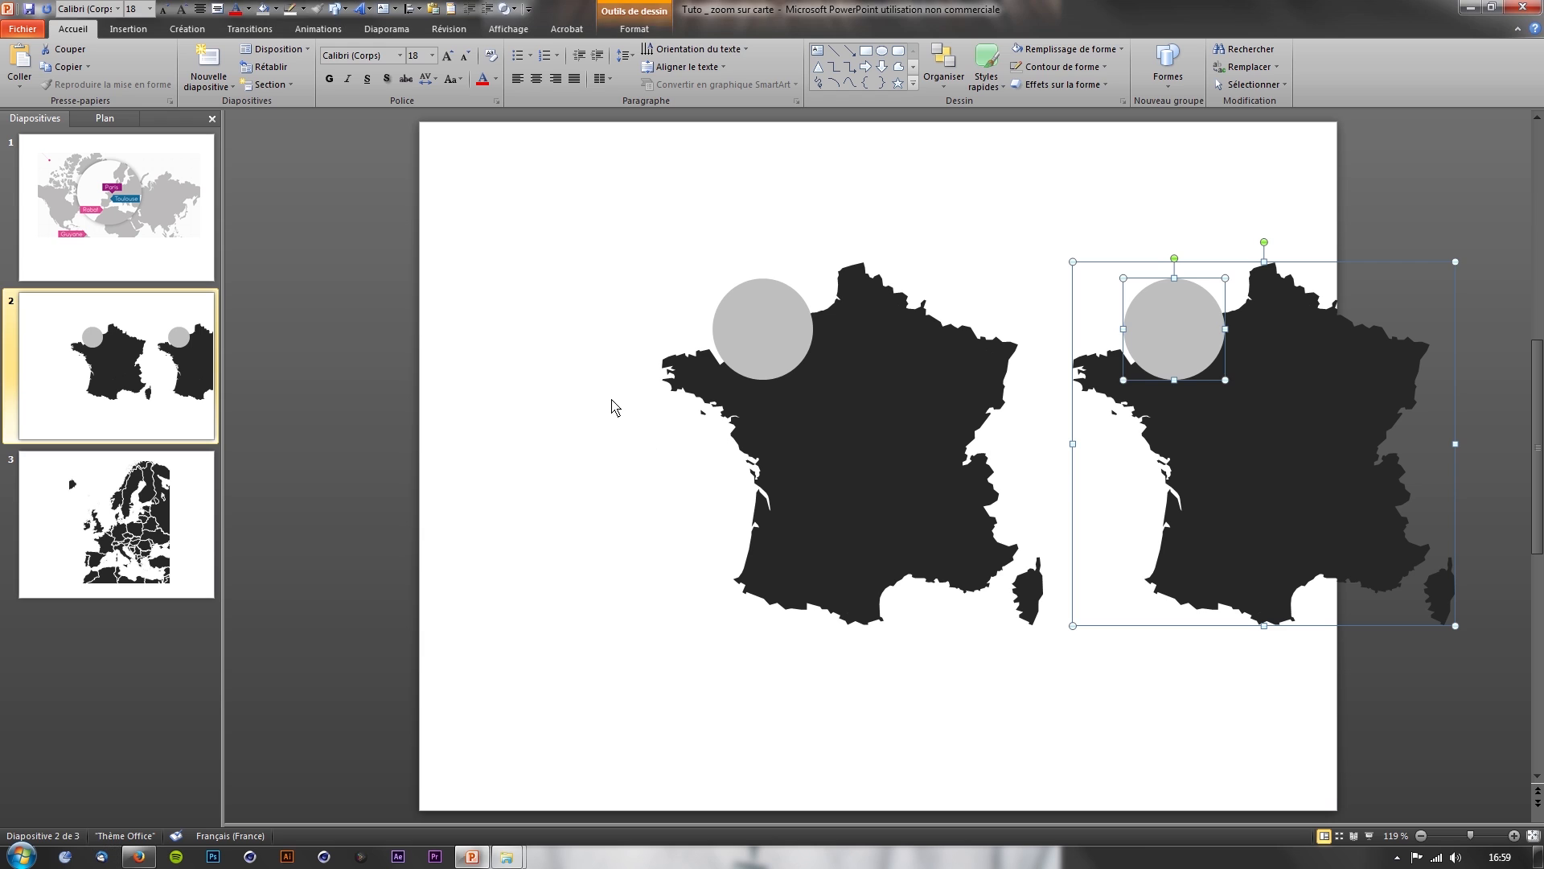
left_click(614, 407)
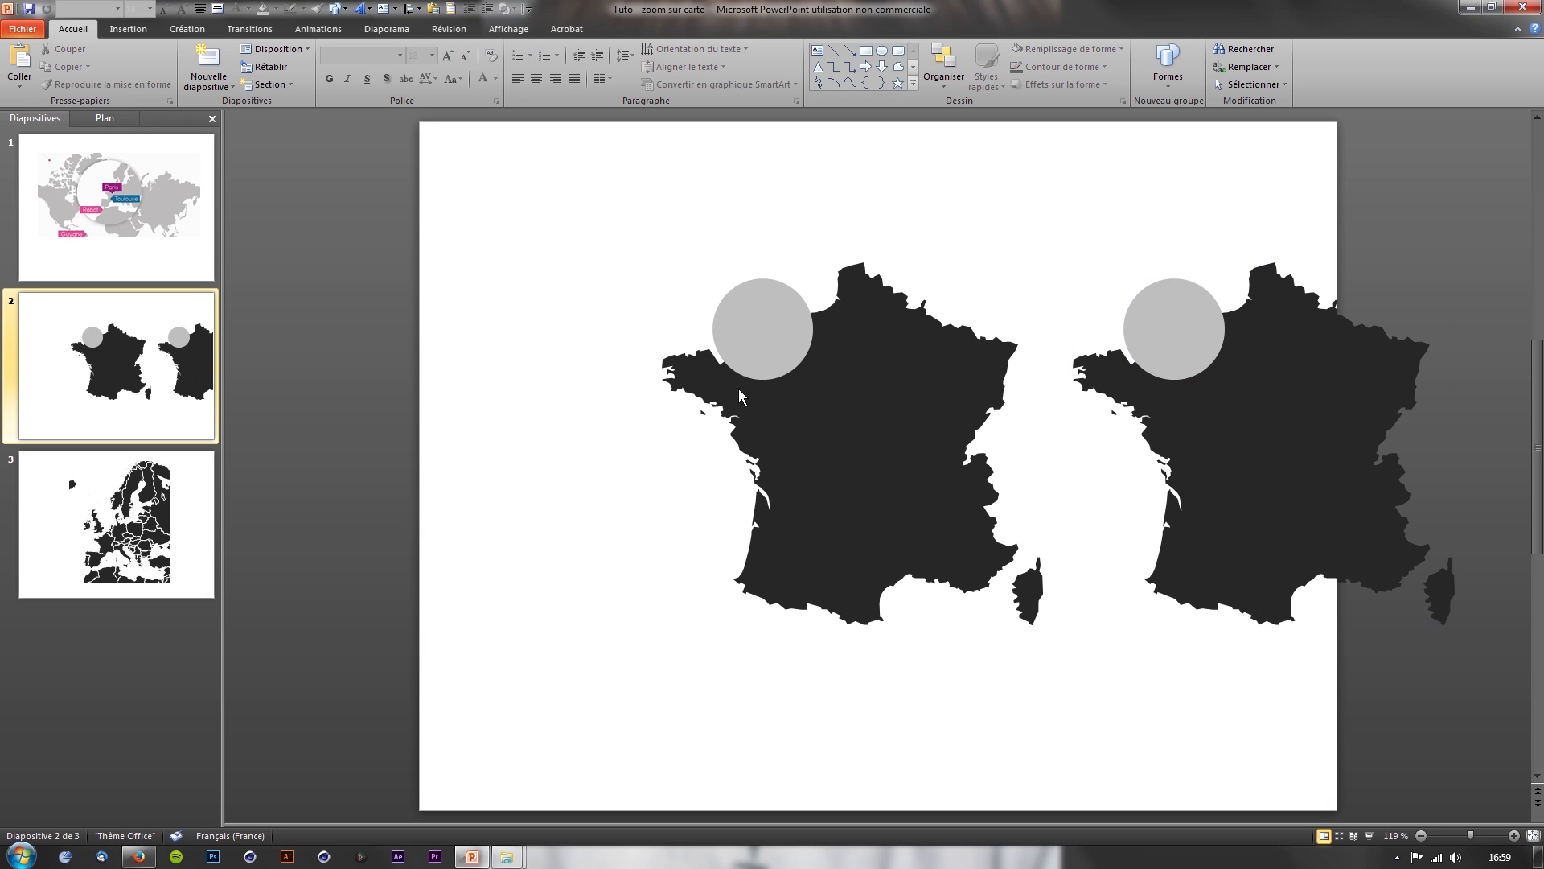
- Combine the original grey circle and France map with Forme - Intersection, selecting the circle first
left_click(775, 354)
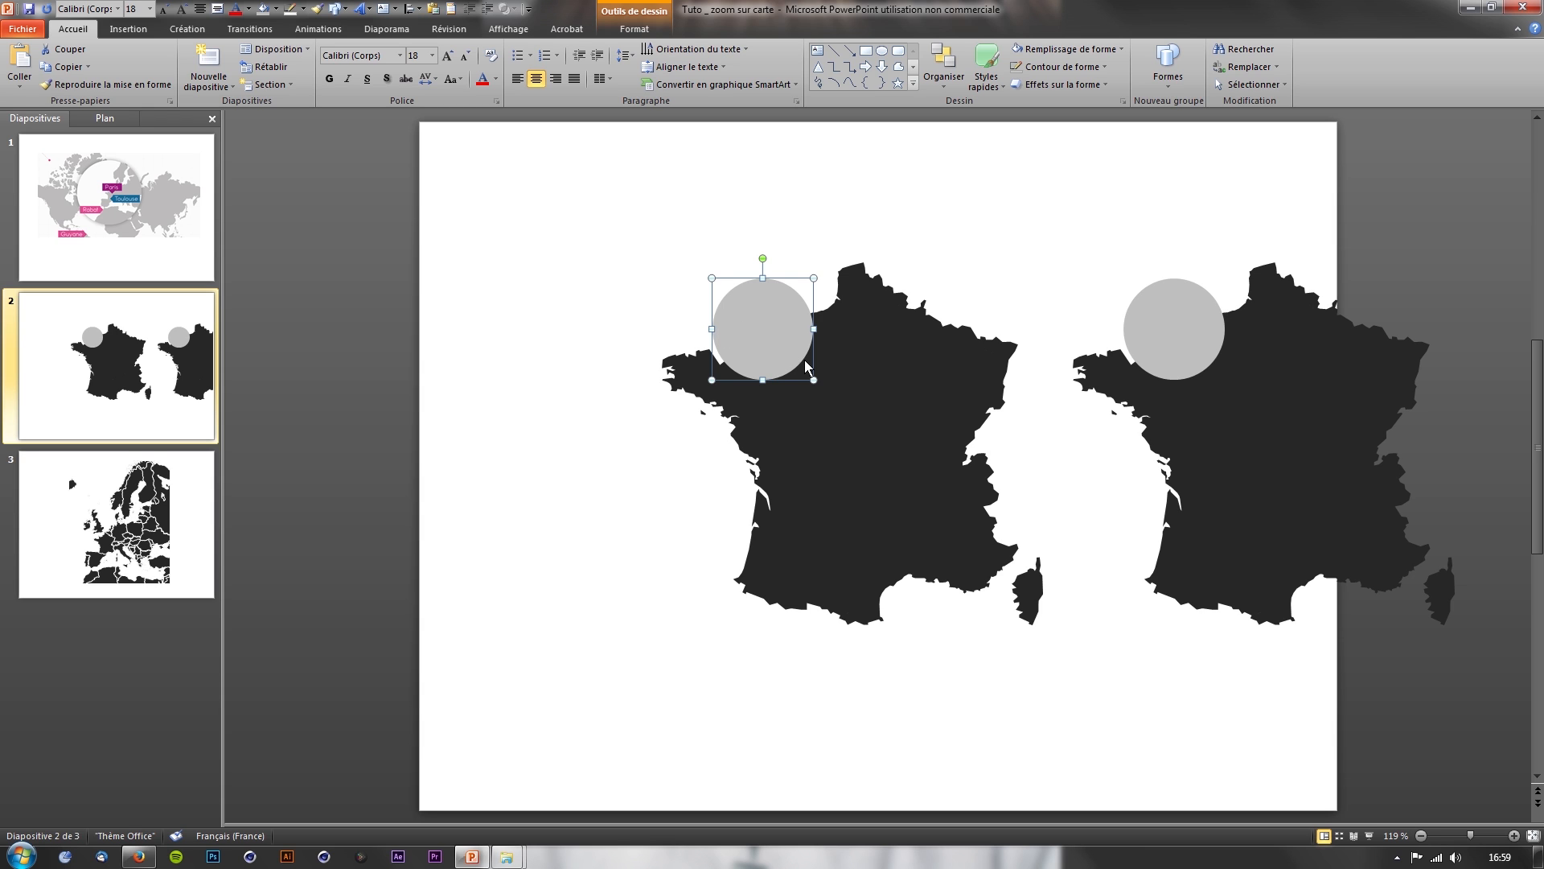
left_click(863, 385, "shift")
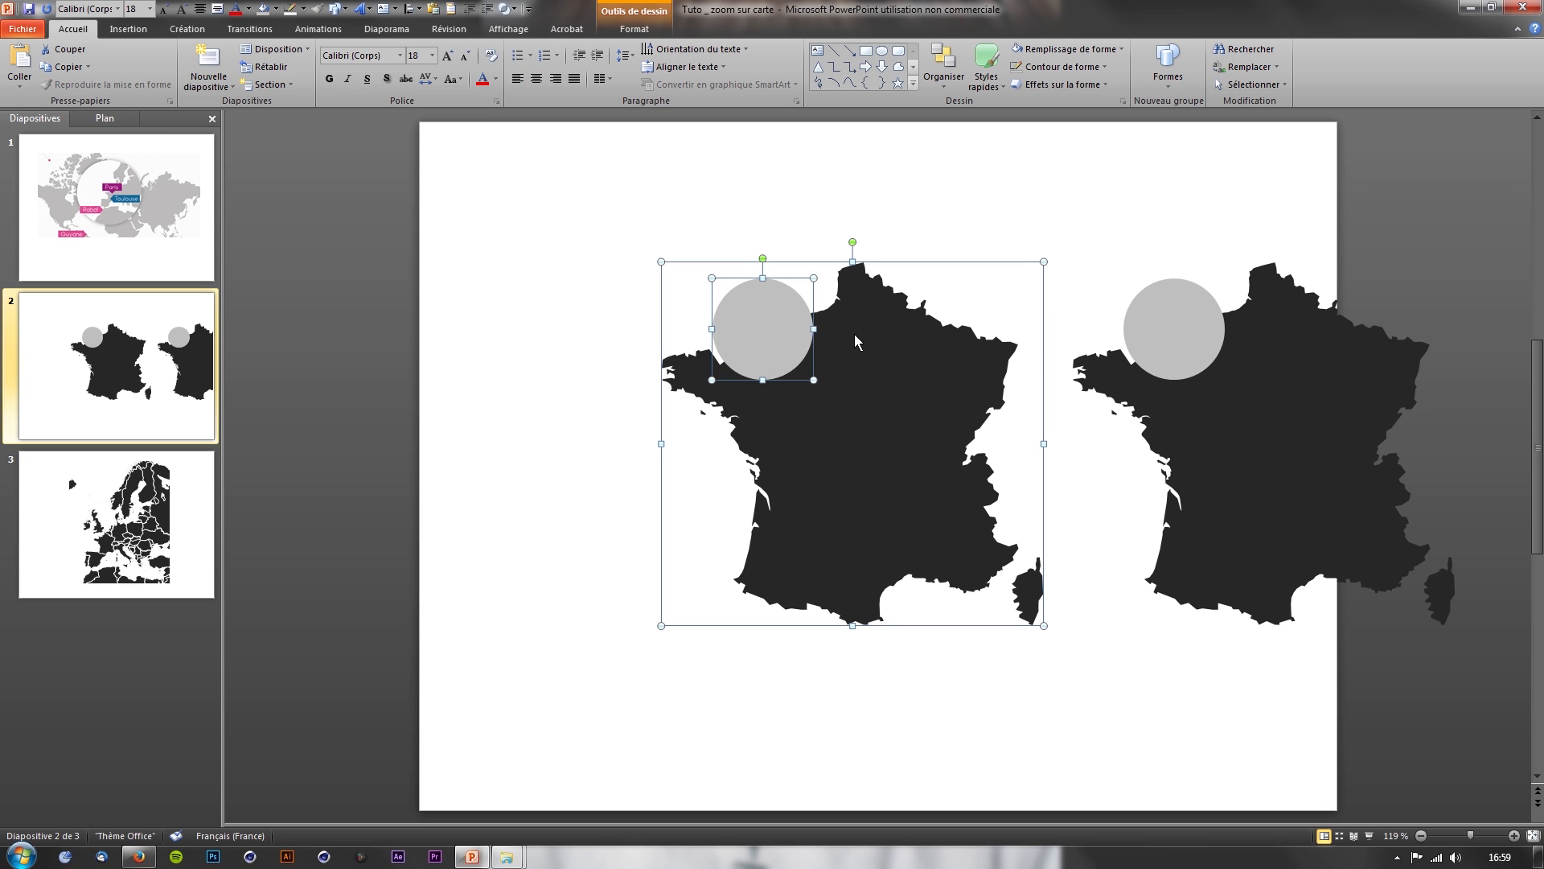
left_click(514, 10)
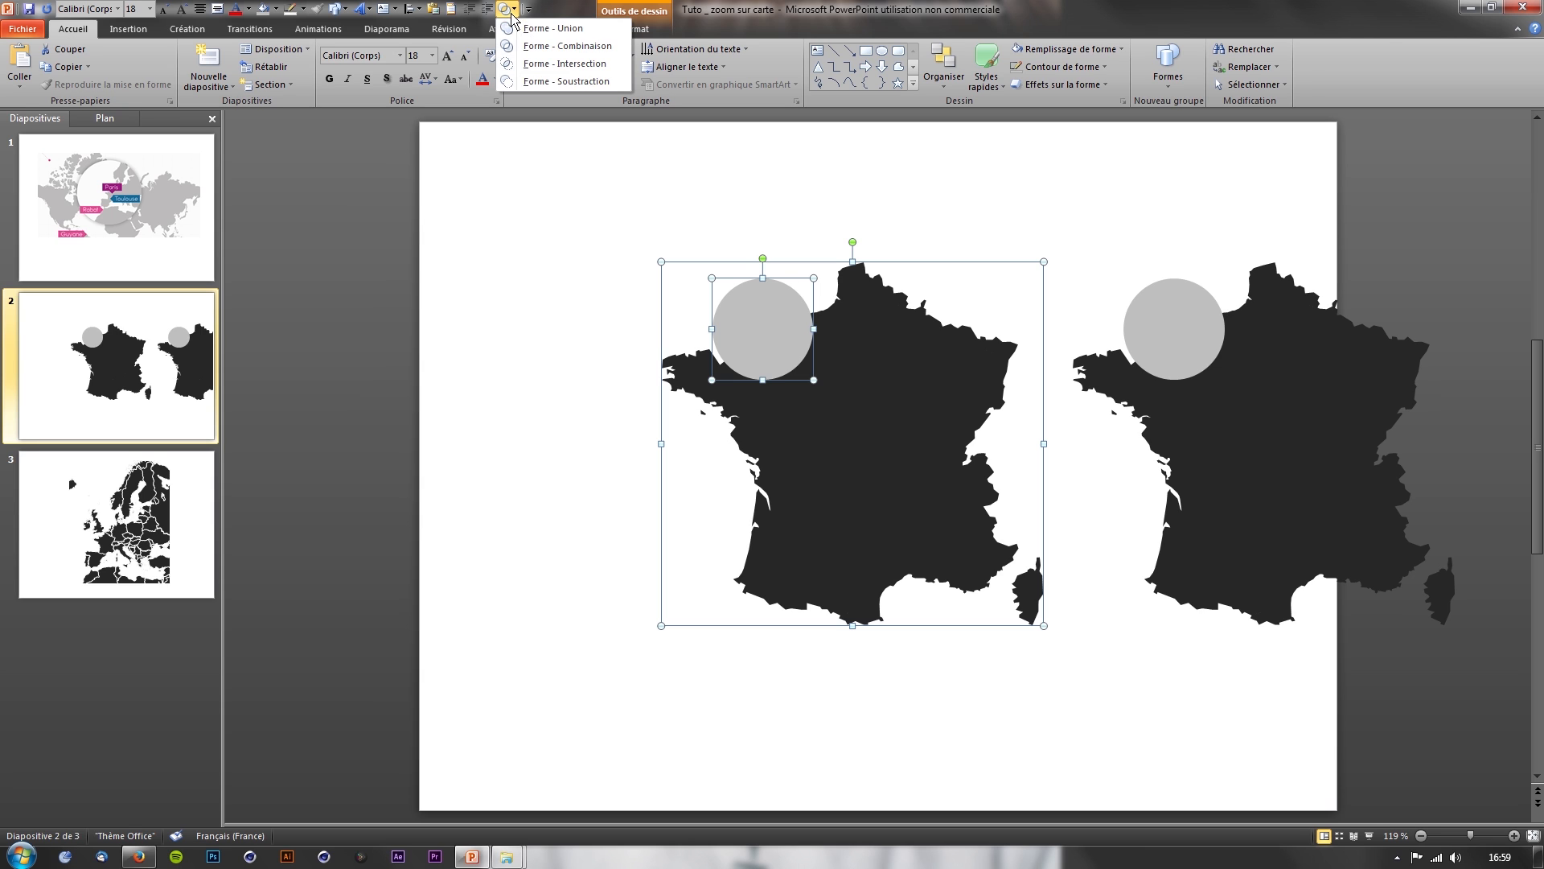
left_click(552, 65)
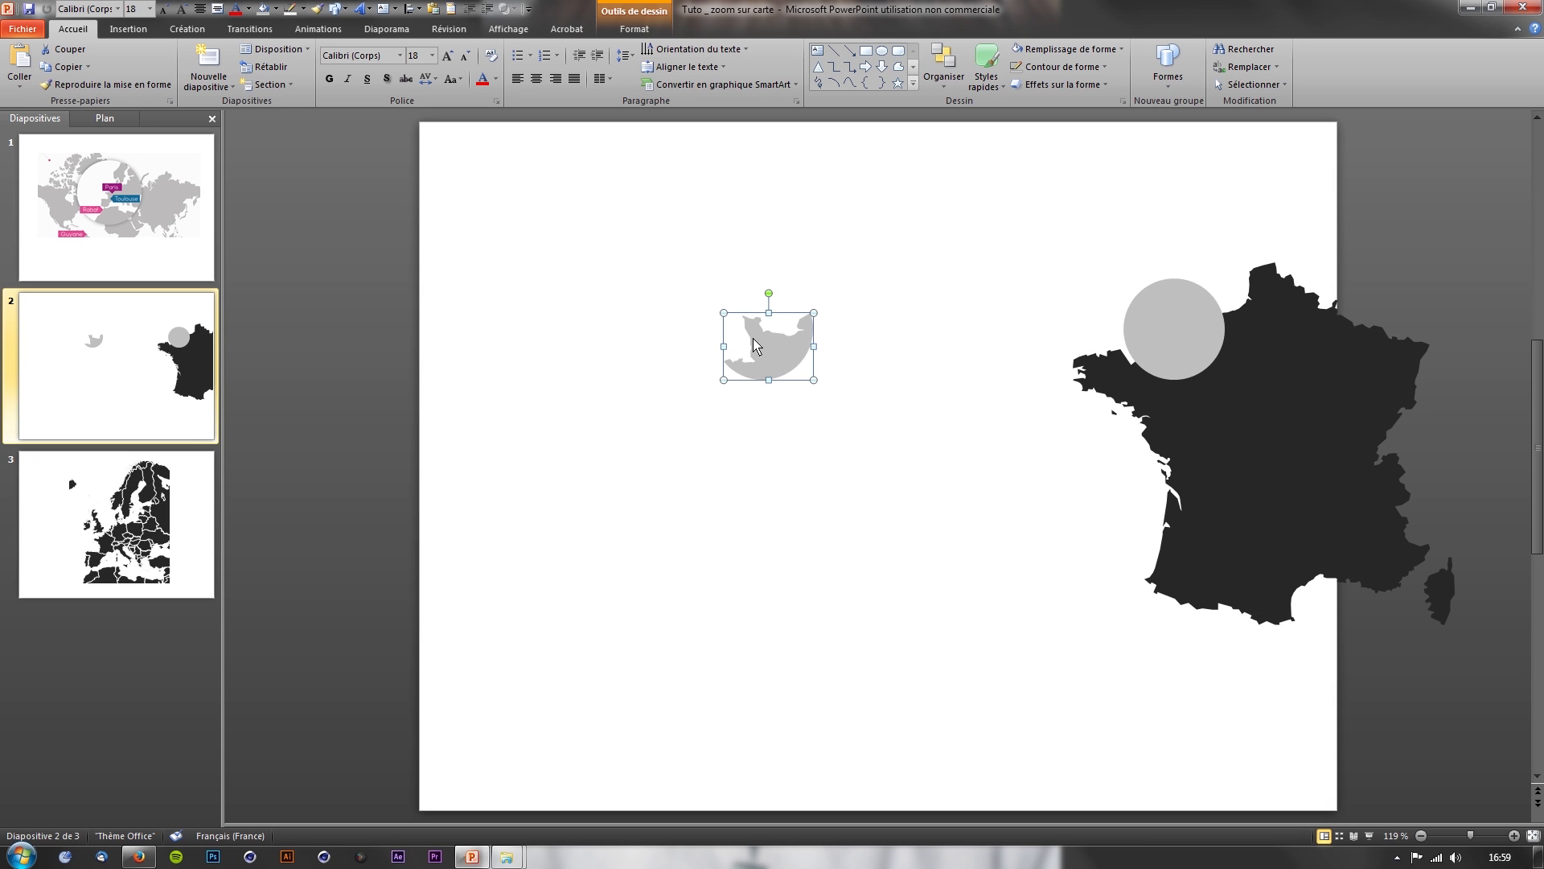
- Fill the intersected coast piece with orange and bring it to the front
left_click(641, 32)
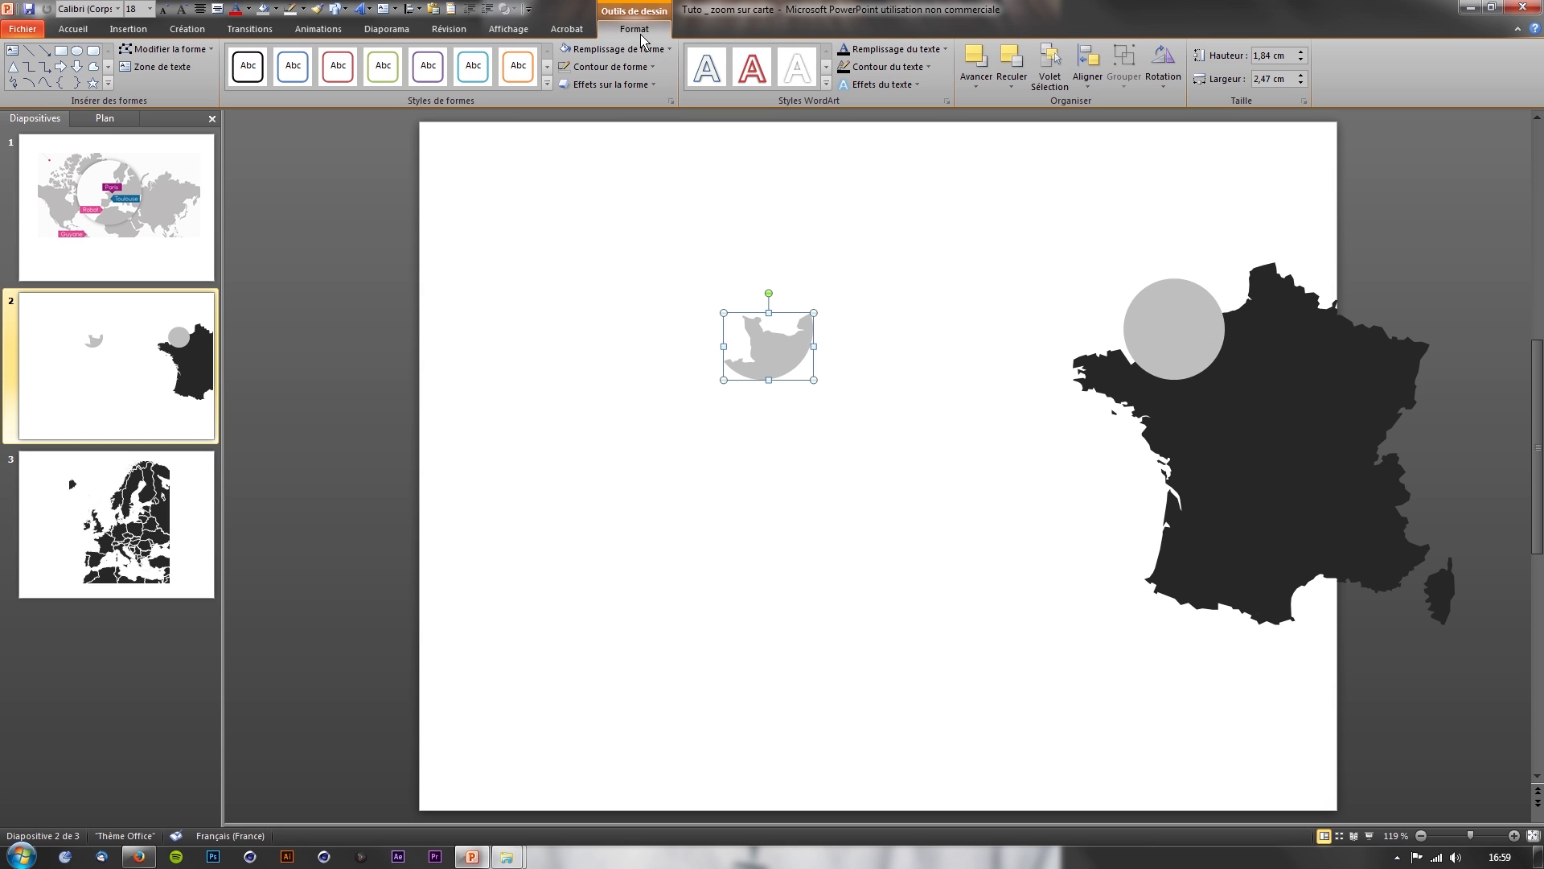
left_click(644, 49)
left_click(684, 80)
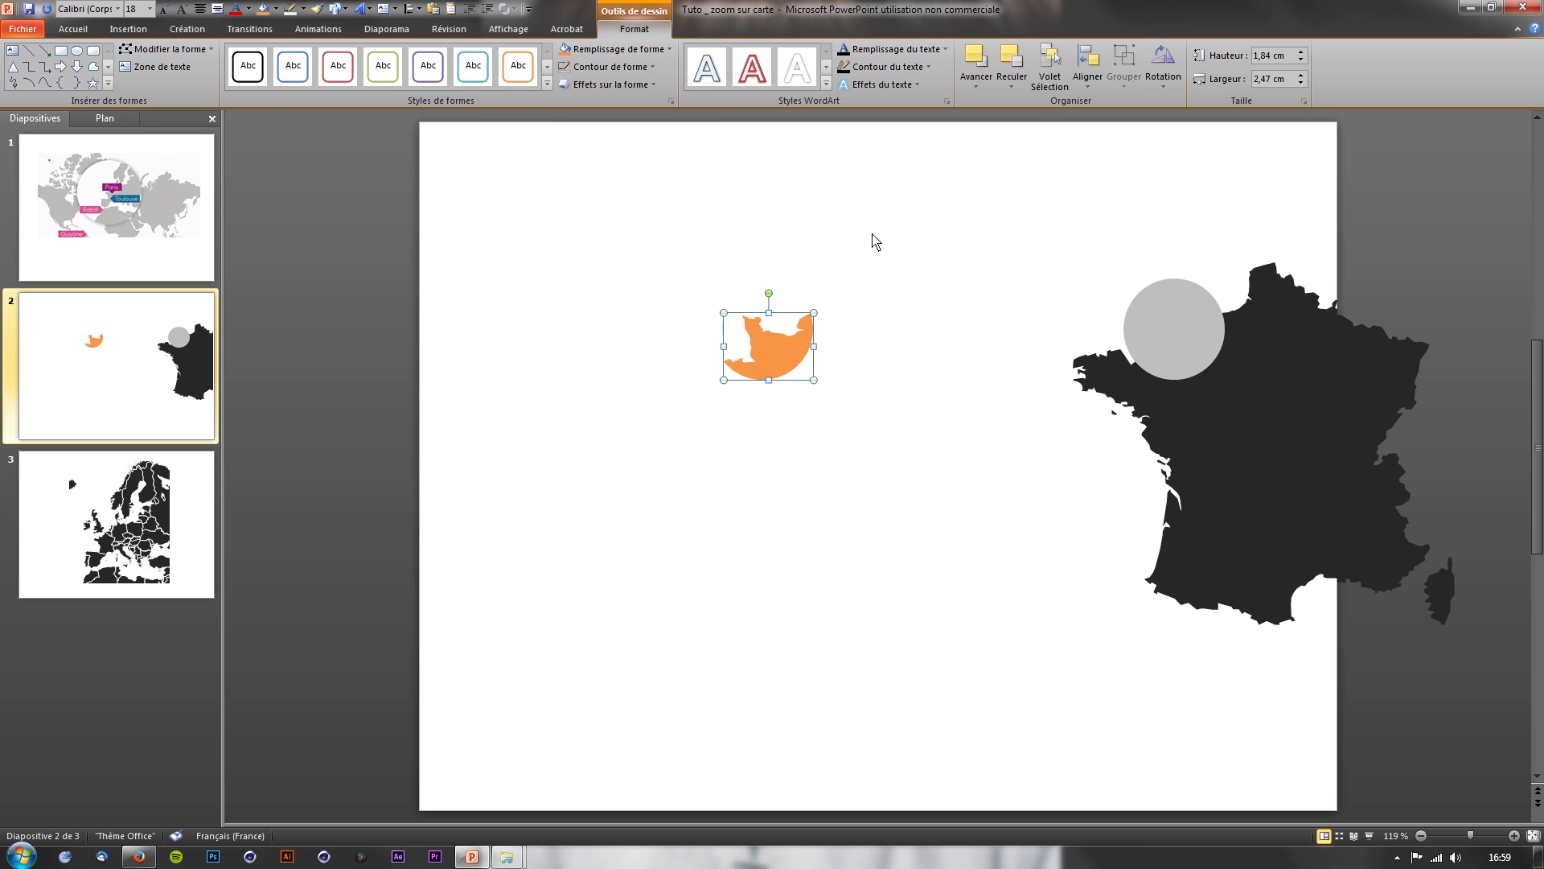
right_click(779, 350)
mouse_move(892, 501)
left_click(1012, 499)
- Move the copied France map and grey circle together under the orange coast piece so that their outlines line up
left_click_drag(1005, 202, 1508, 676)
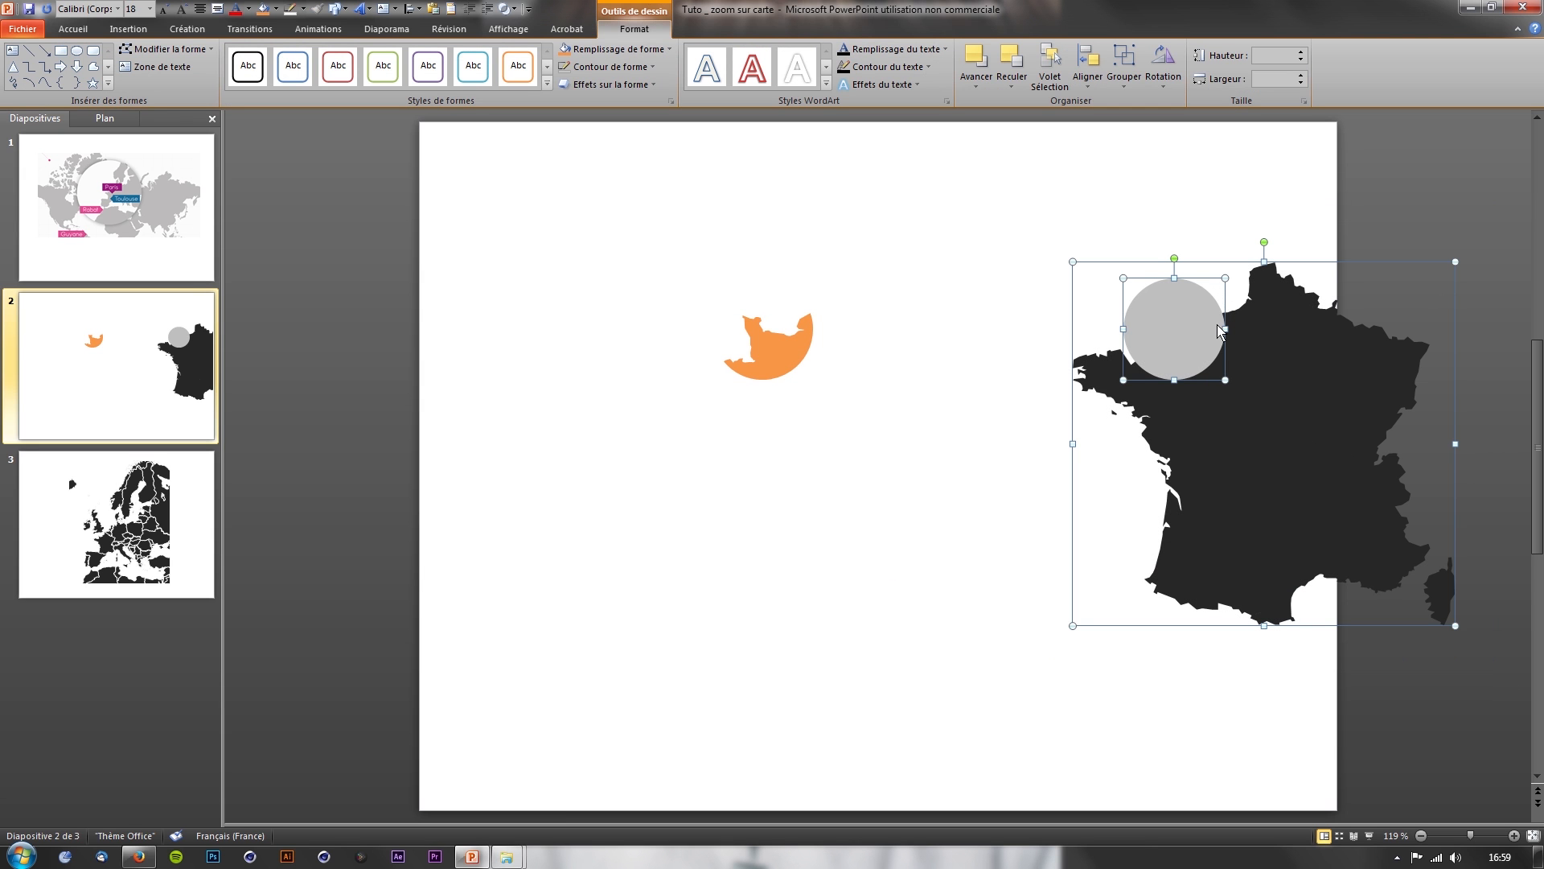
left_click_drag(1313, 364, 899, 365)
left_click(1132, 362)
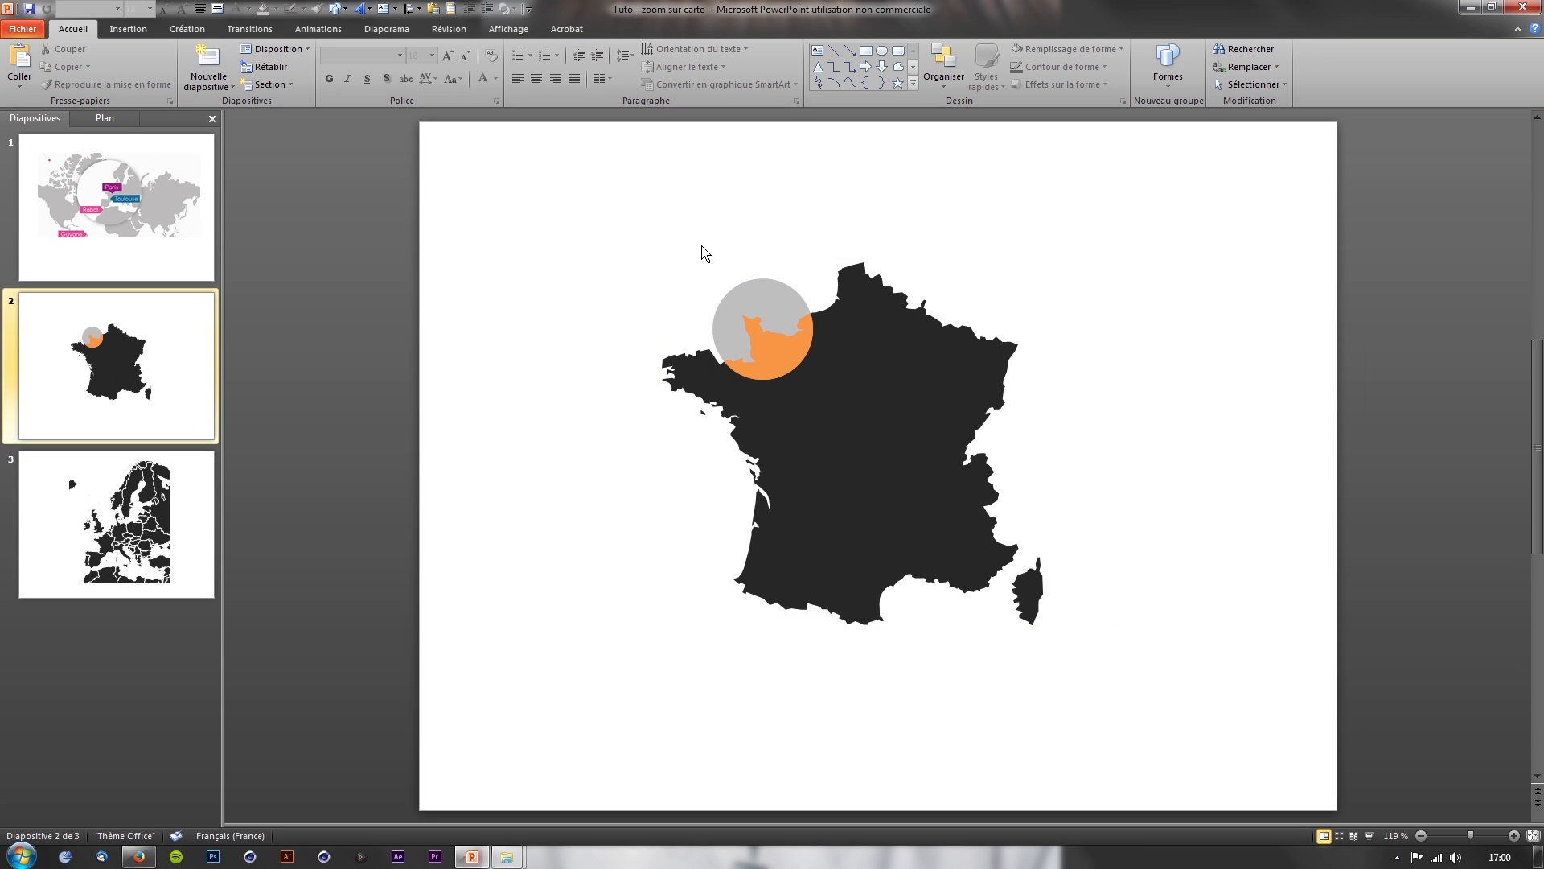
- Group the grey circle and the orange coast piece
left_click_drag(674, 226, 854, 423)
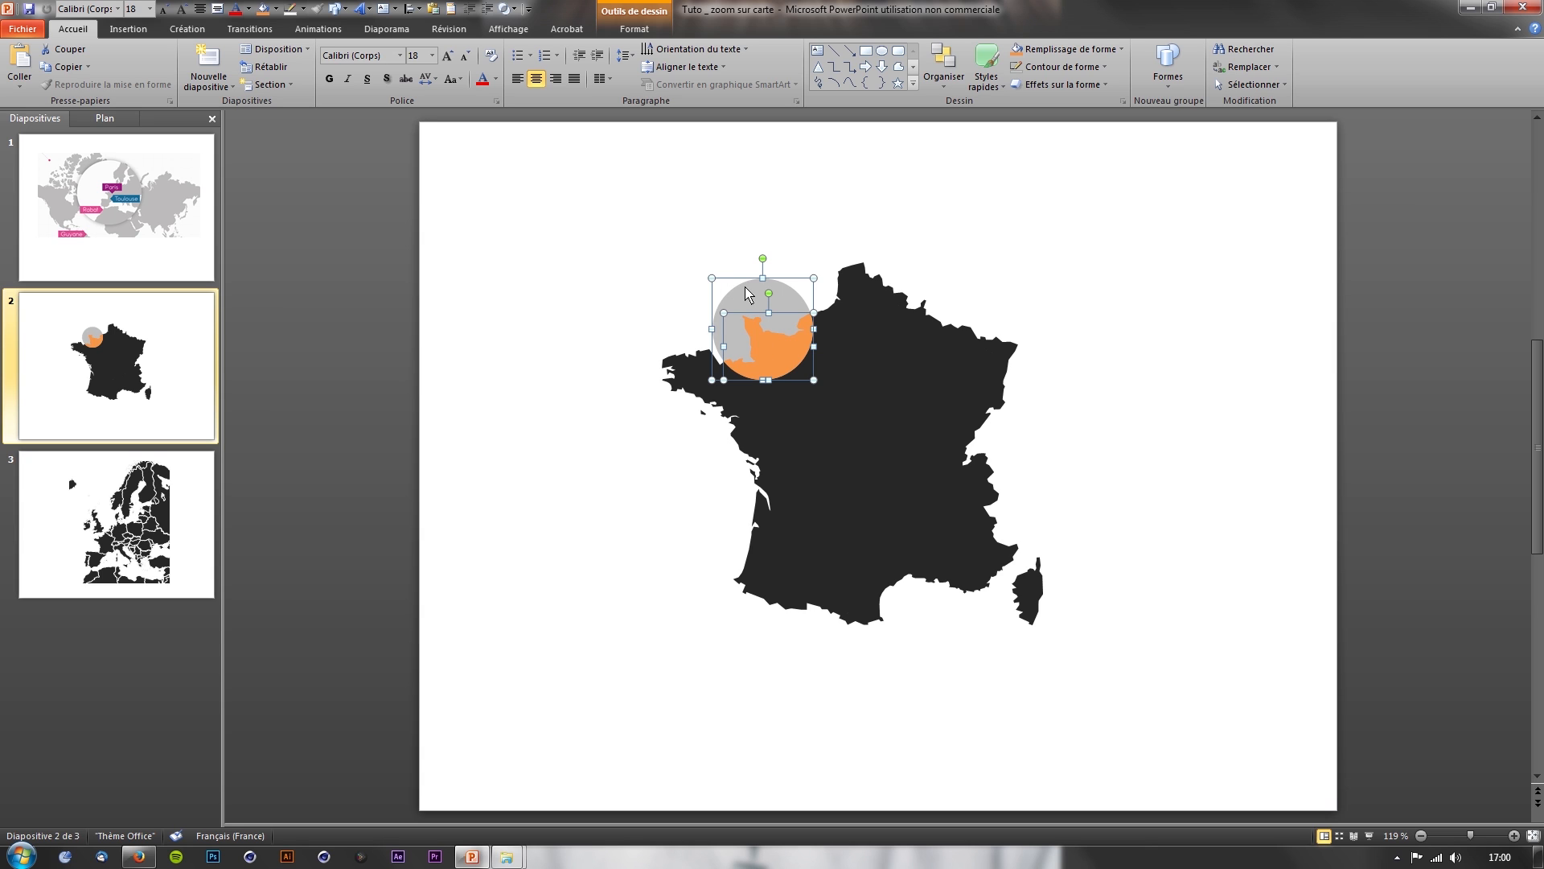
right_click(771, 371)
mouse_move(917, 449)
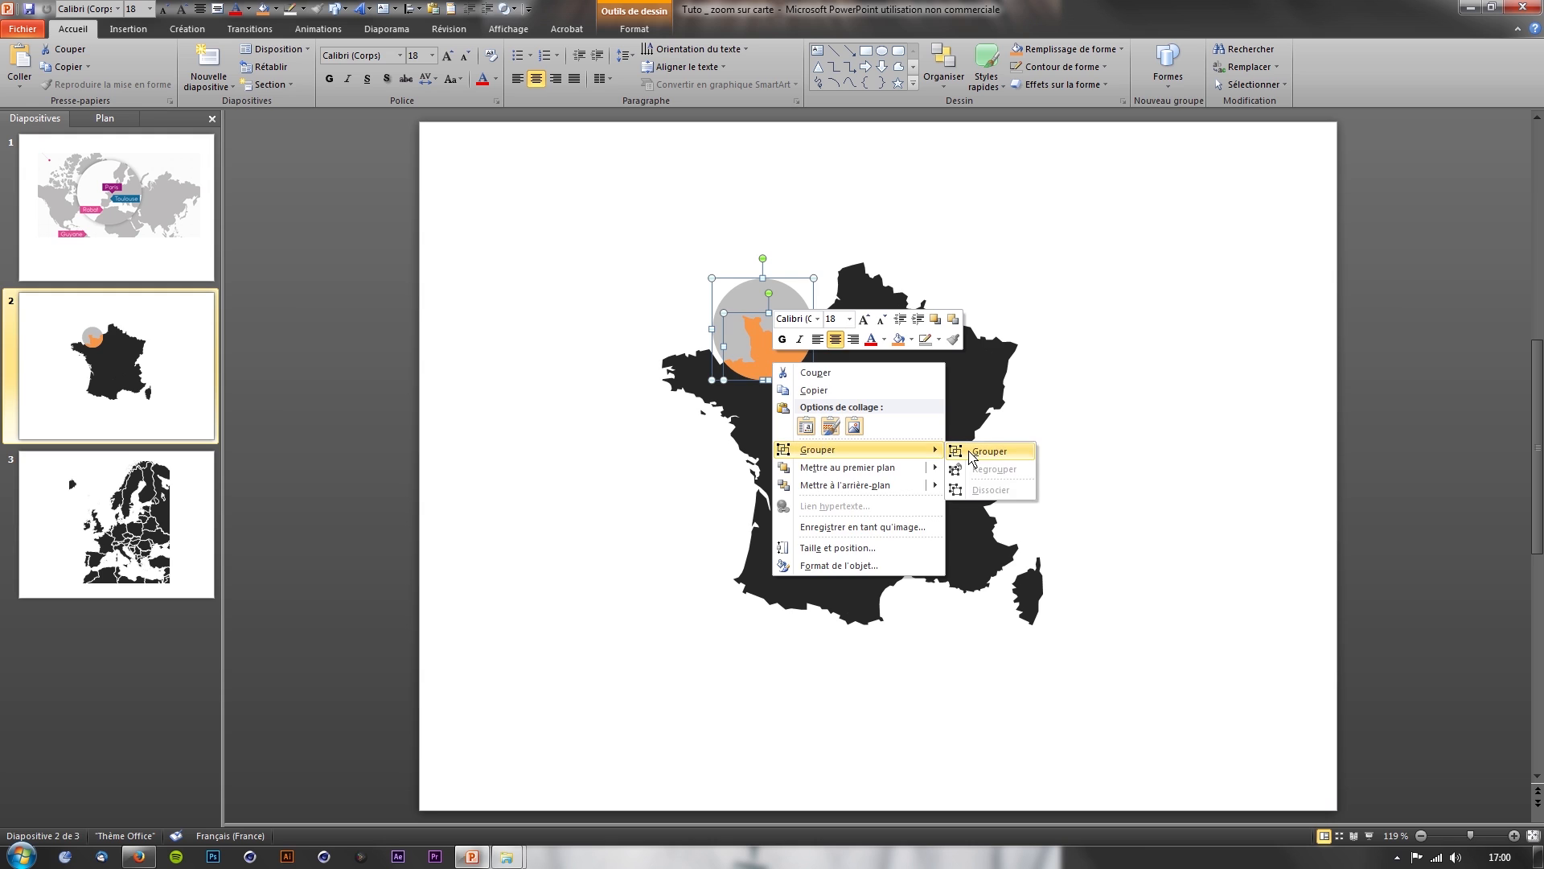
left_click(971, 453)
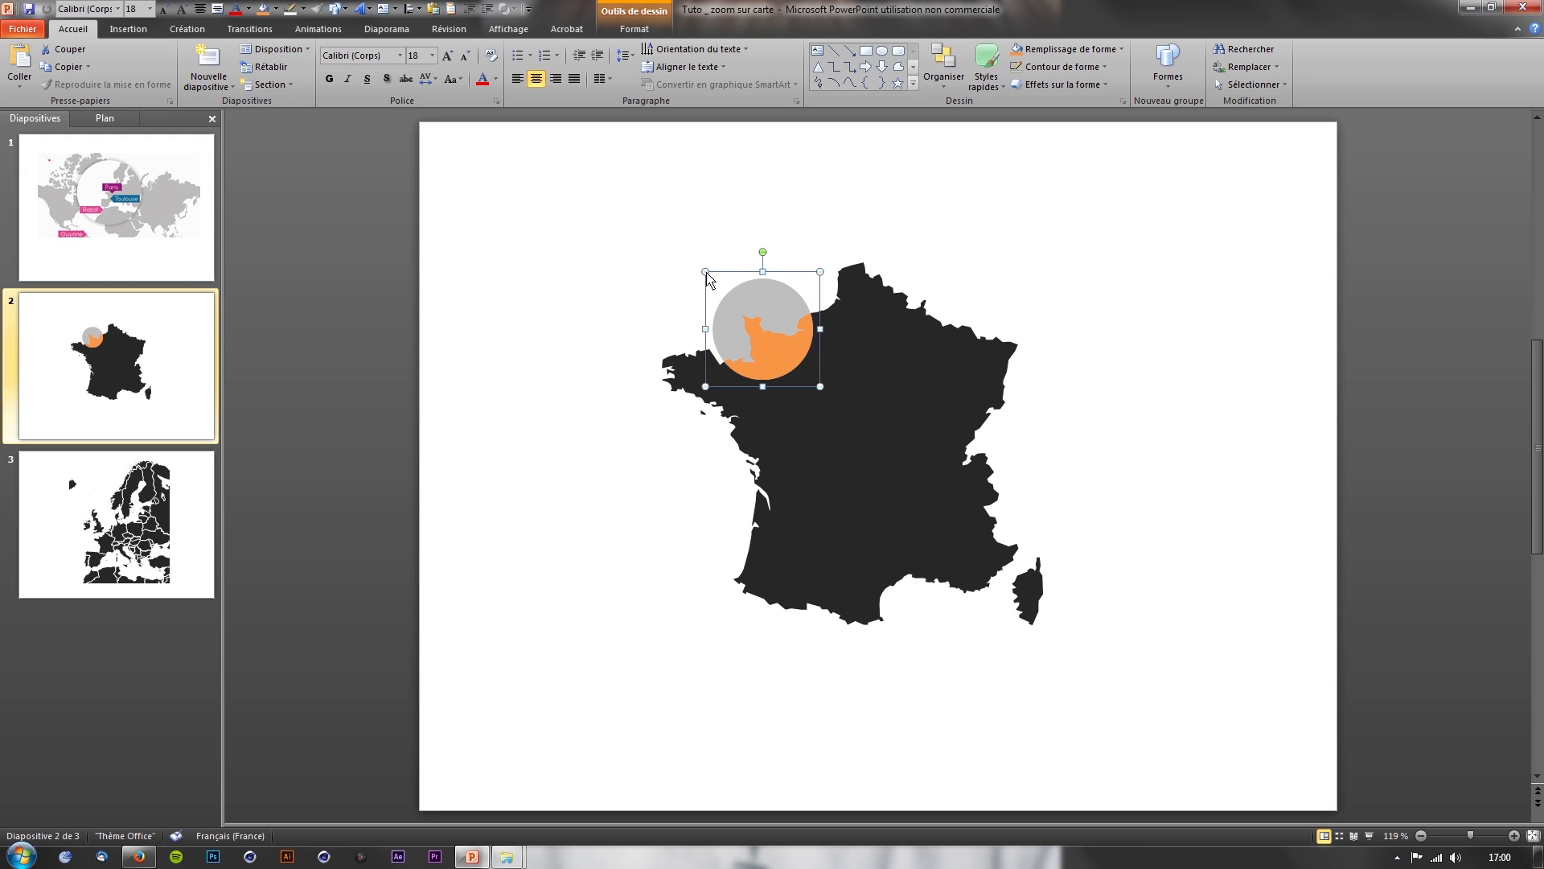
- Enlarge the group until its circle is about 5 cm in diameter and reposition it over the map's northwest coast
left_click_drag(705, 272, 626, 194)
left_click_drag(726, 312, 745, 317)
left_click(753, 341)
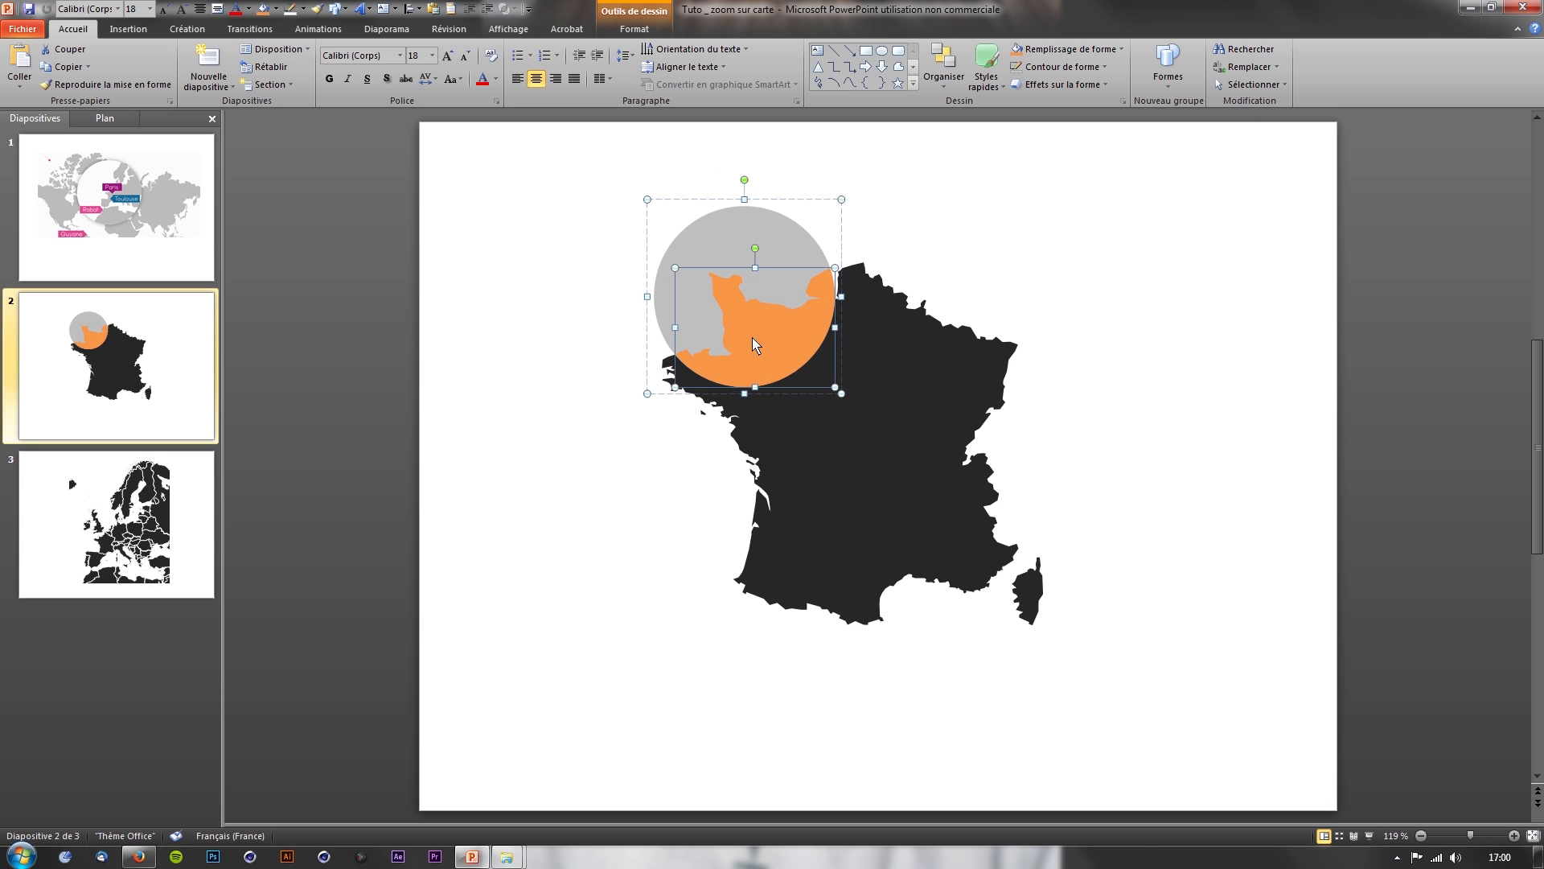
left_click(615, 270)
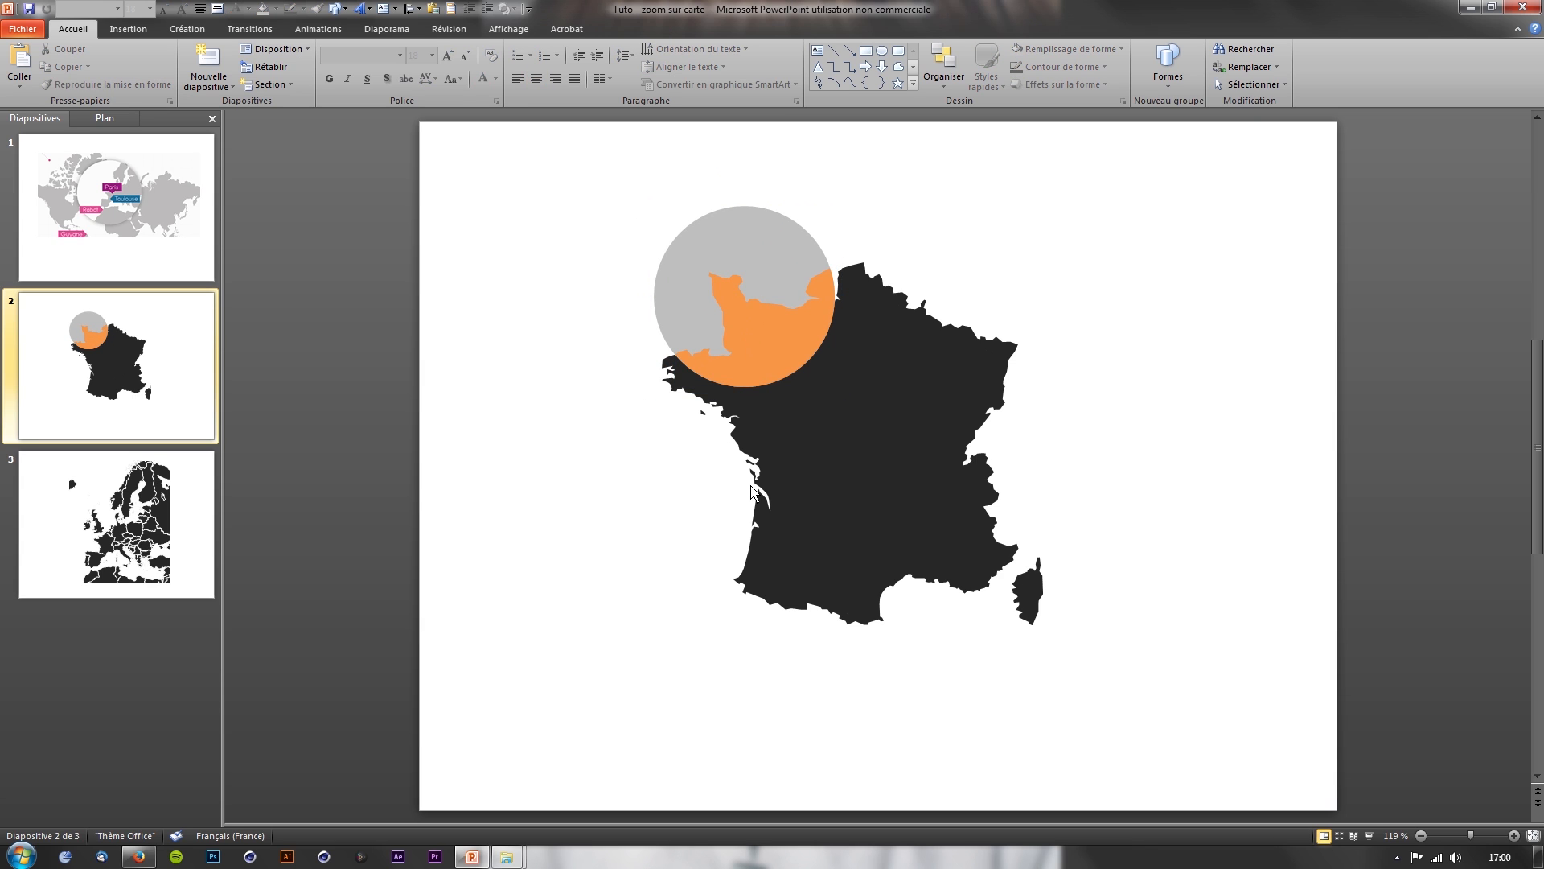
- Ungroup the enlarged grey circle and orange coast piece
left_click(778, 269)
right_click(779, 270)
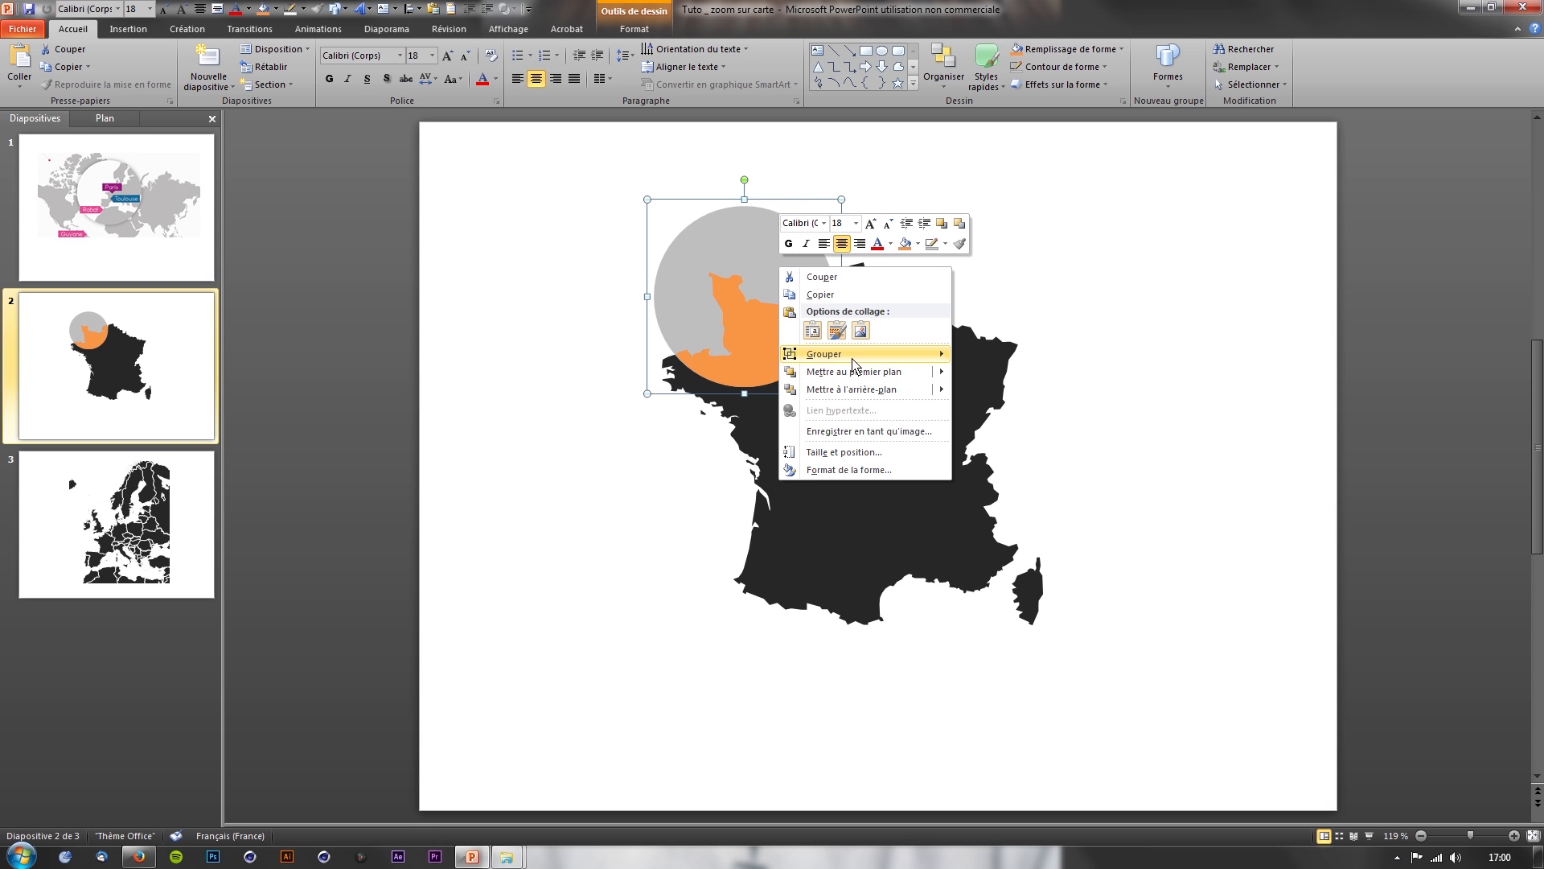
left_click(1035, 303)
- Fill the large grey circle with white and apply the centred outer shadow to it
left_click(778, 258)
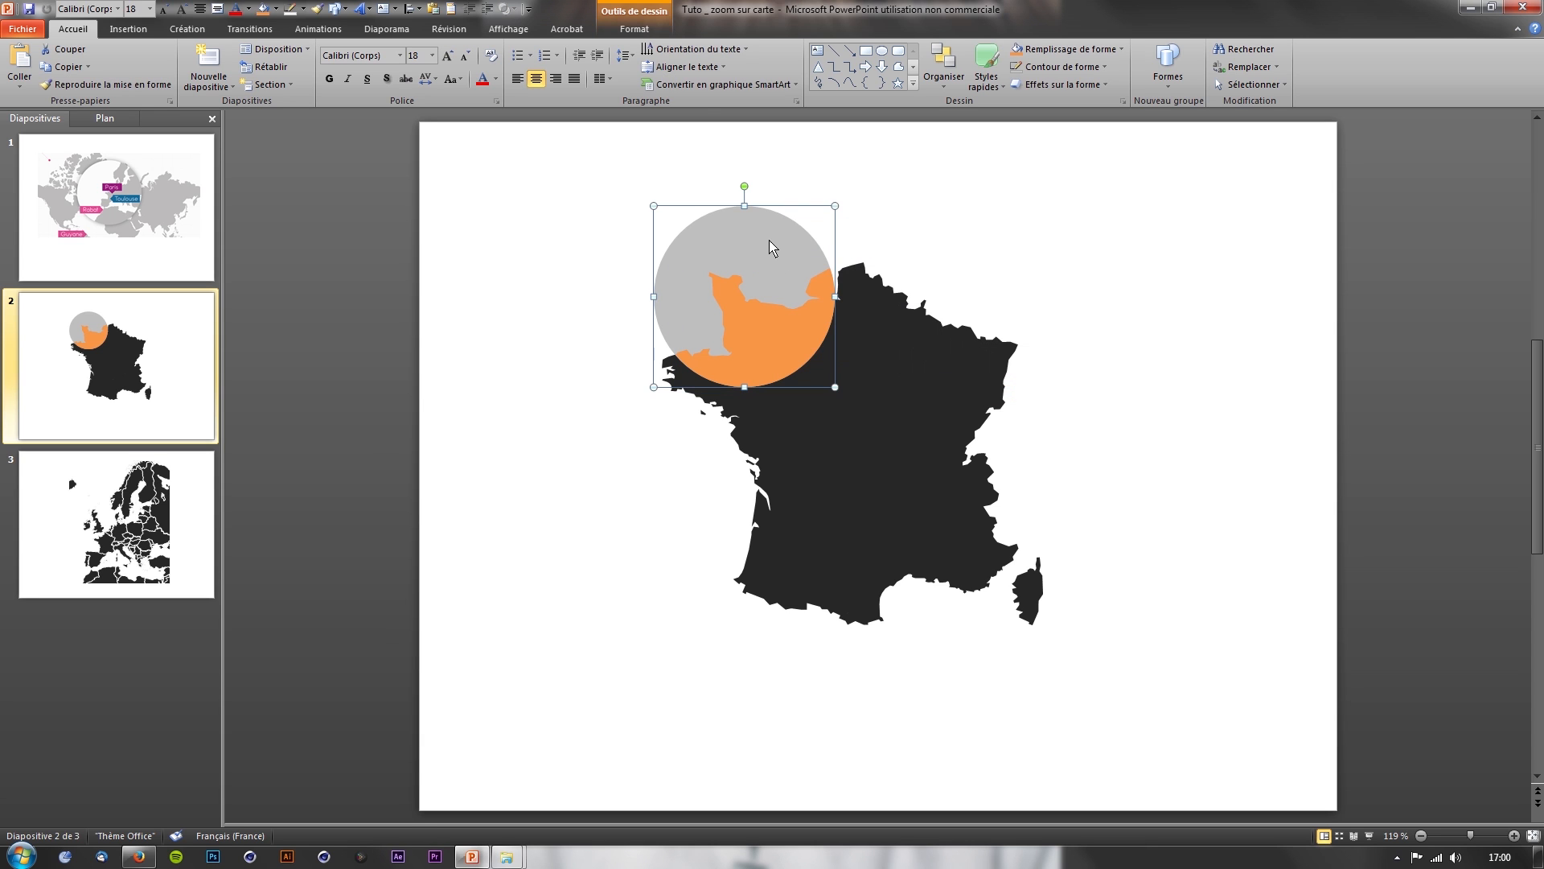
left_click(635, 29)
left_click(652, 52)
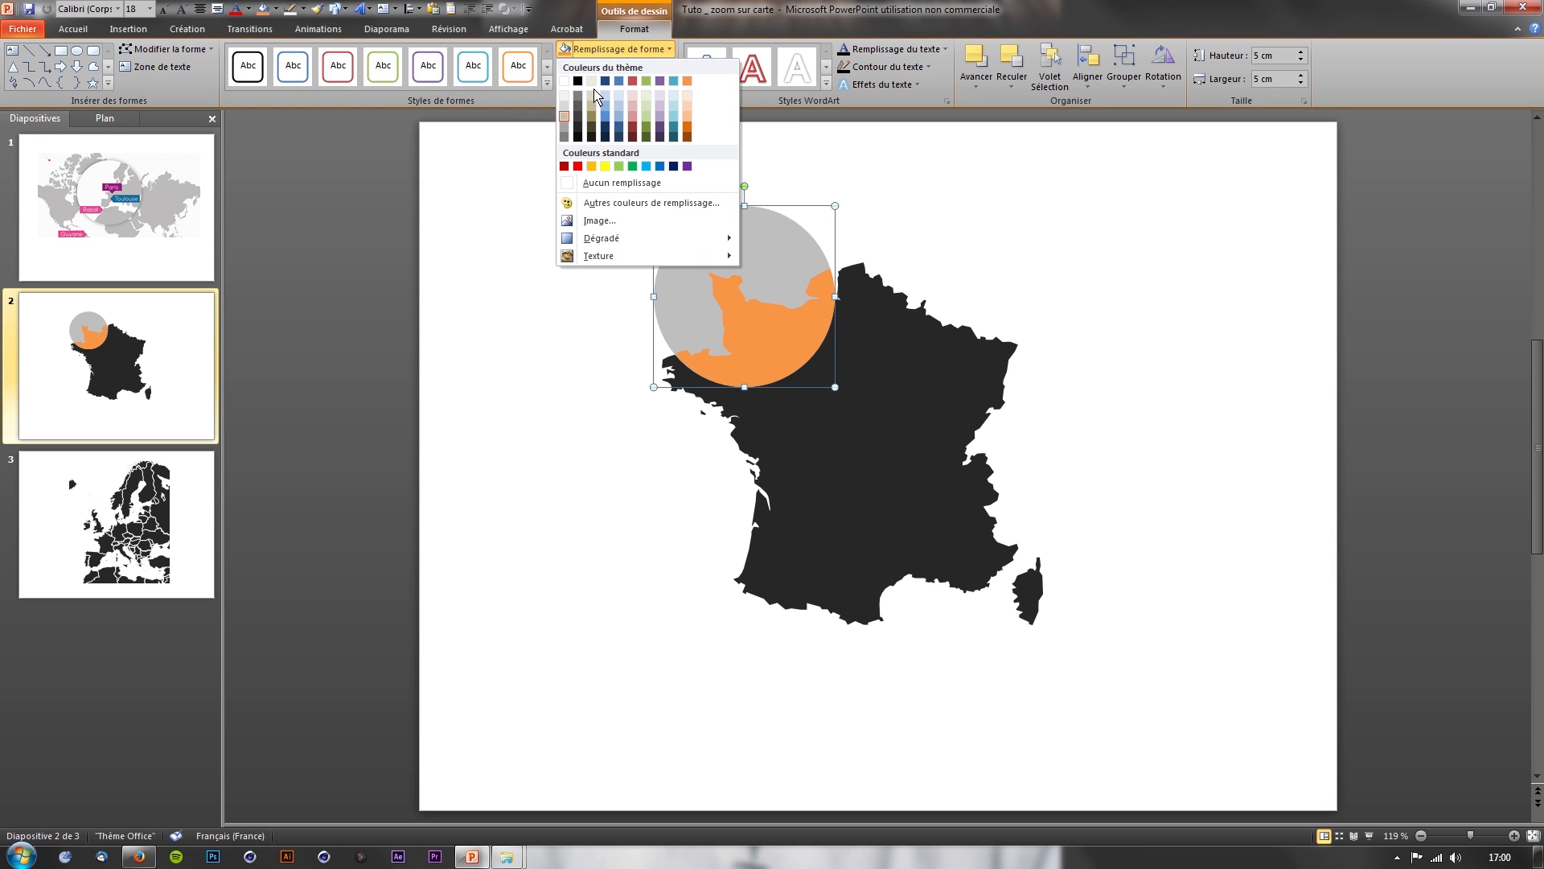
left_click(565, 80)
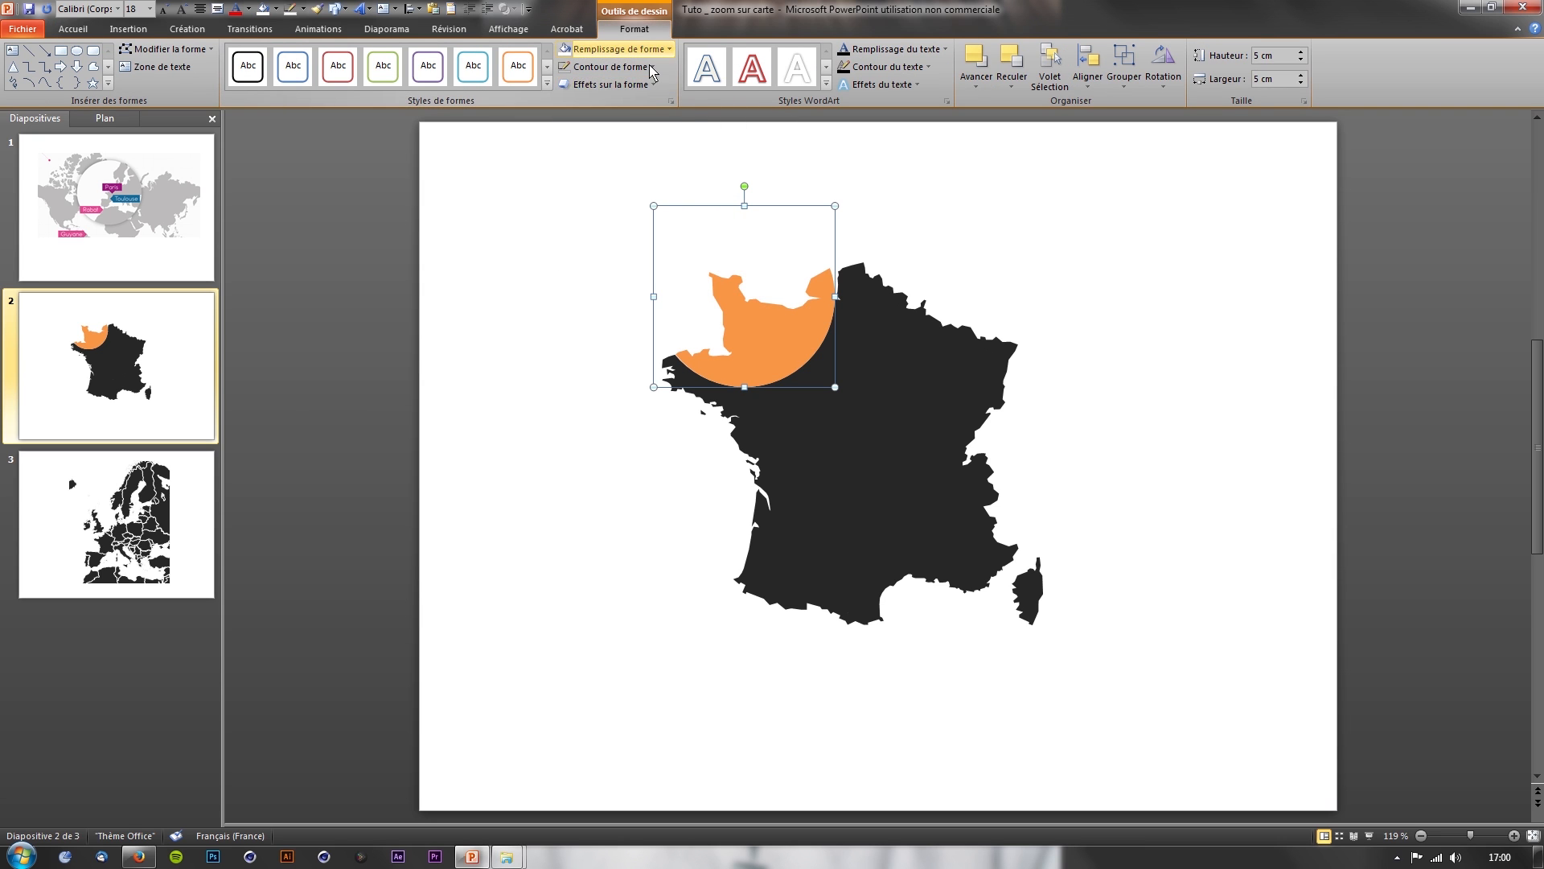
left_click(650, 84)
mouse_move(654, 161)
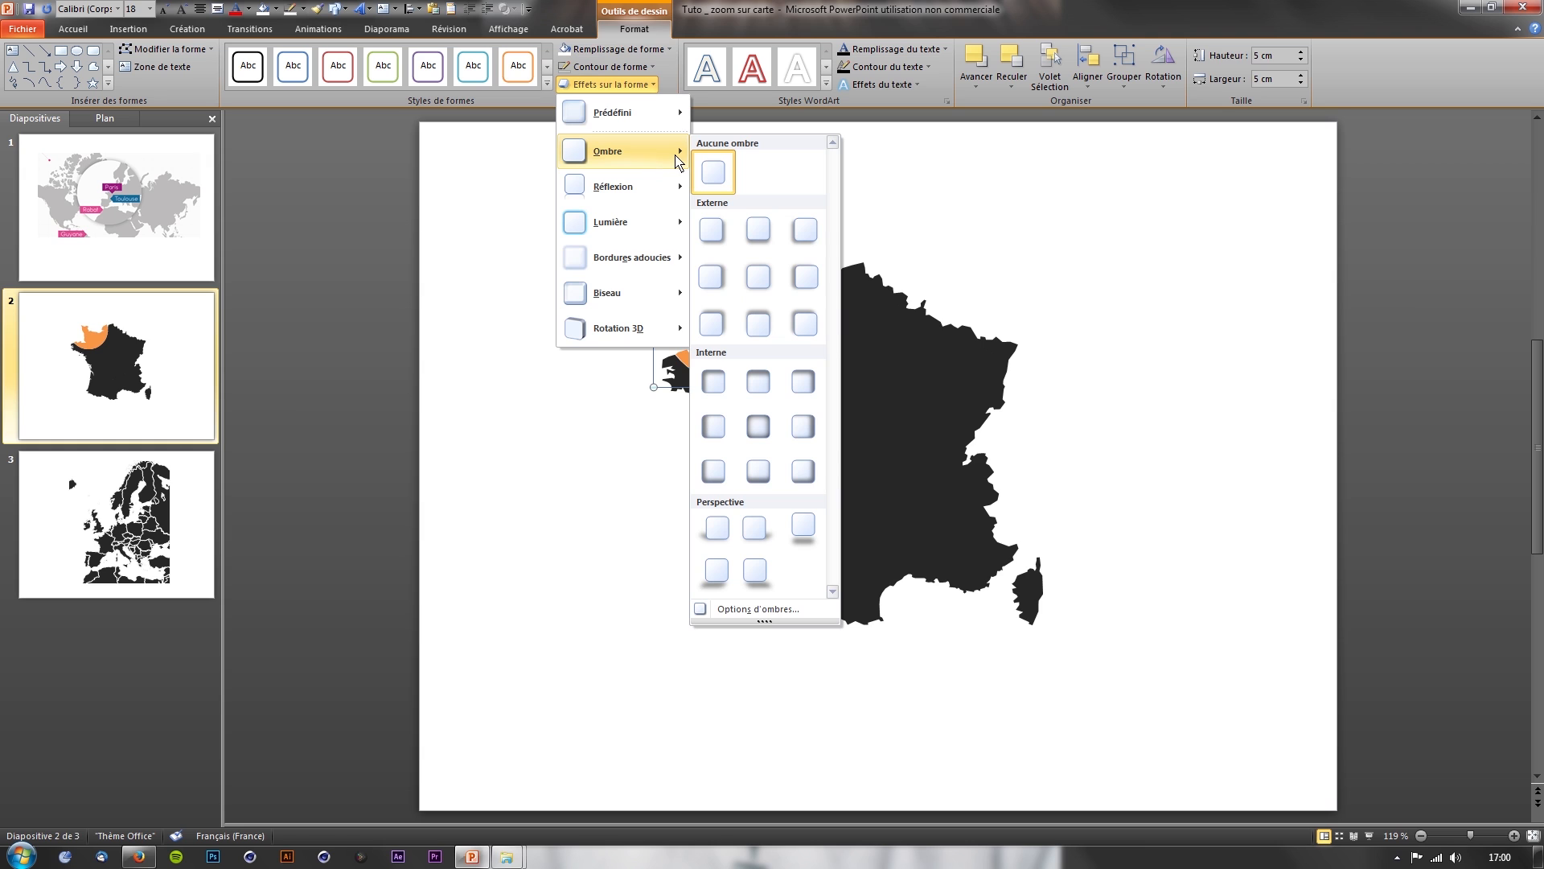
left_click(759, 277)
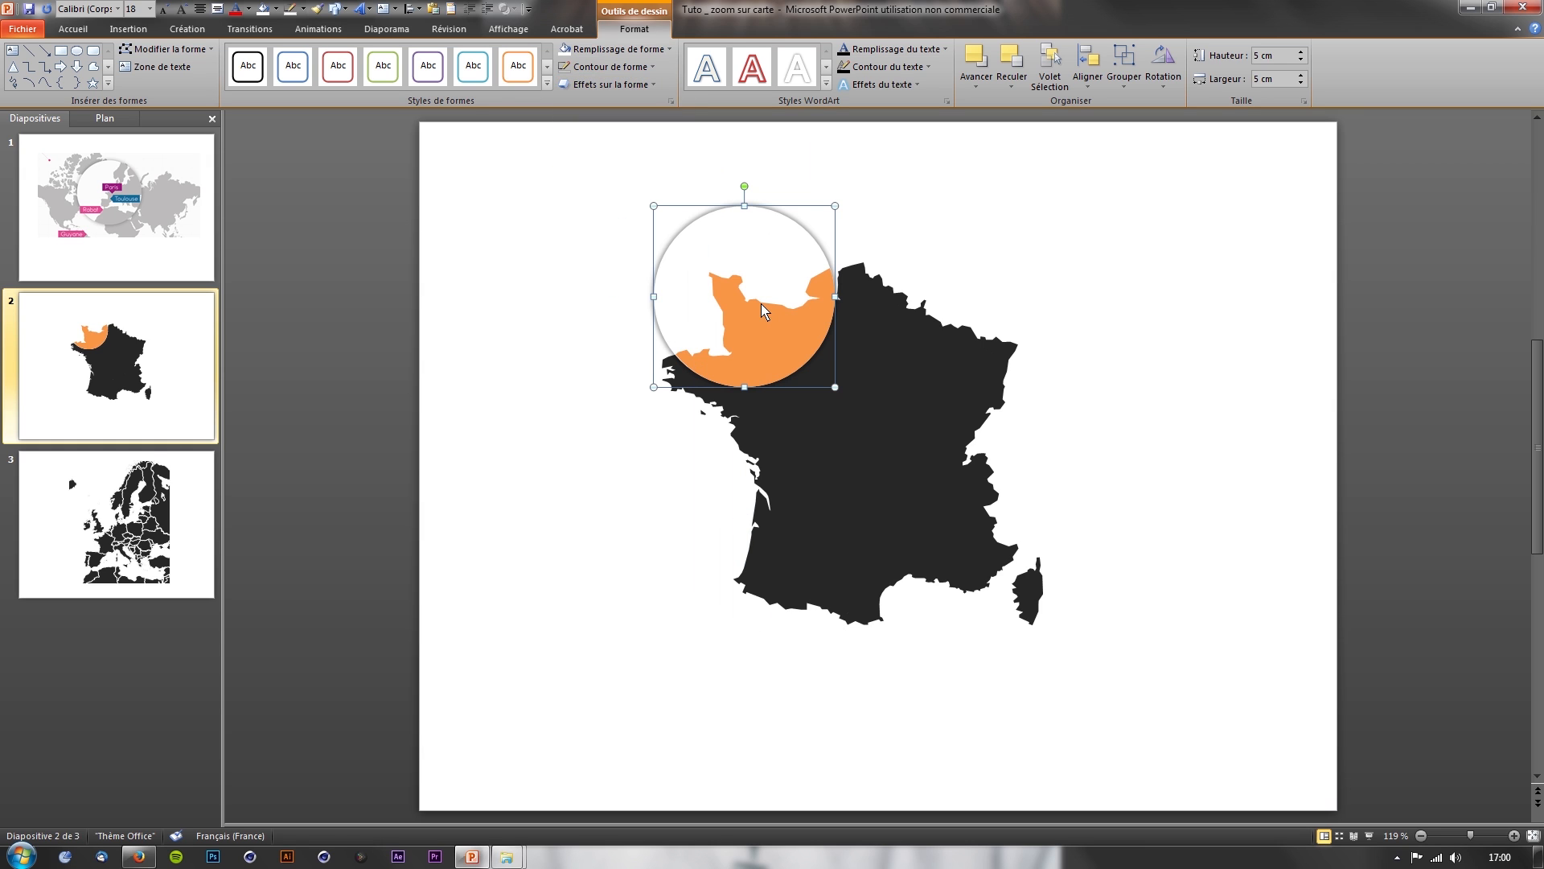
- Fill both the orange coast piece and the France map with the same medium grey
left_click(767, 337)
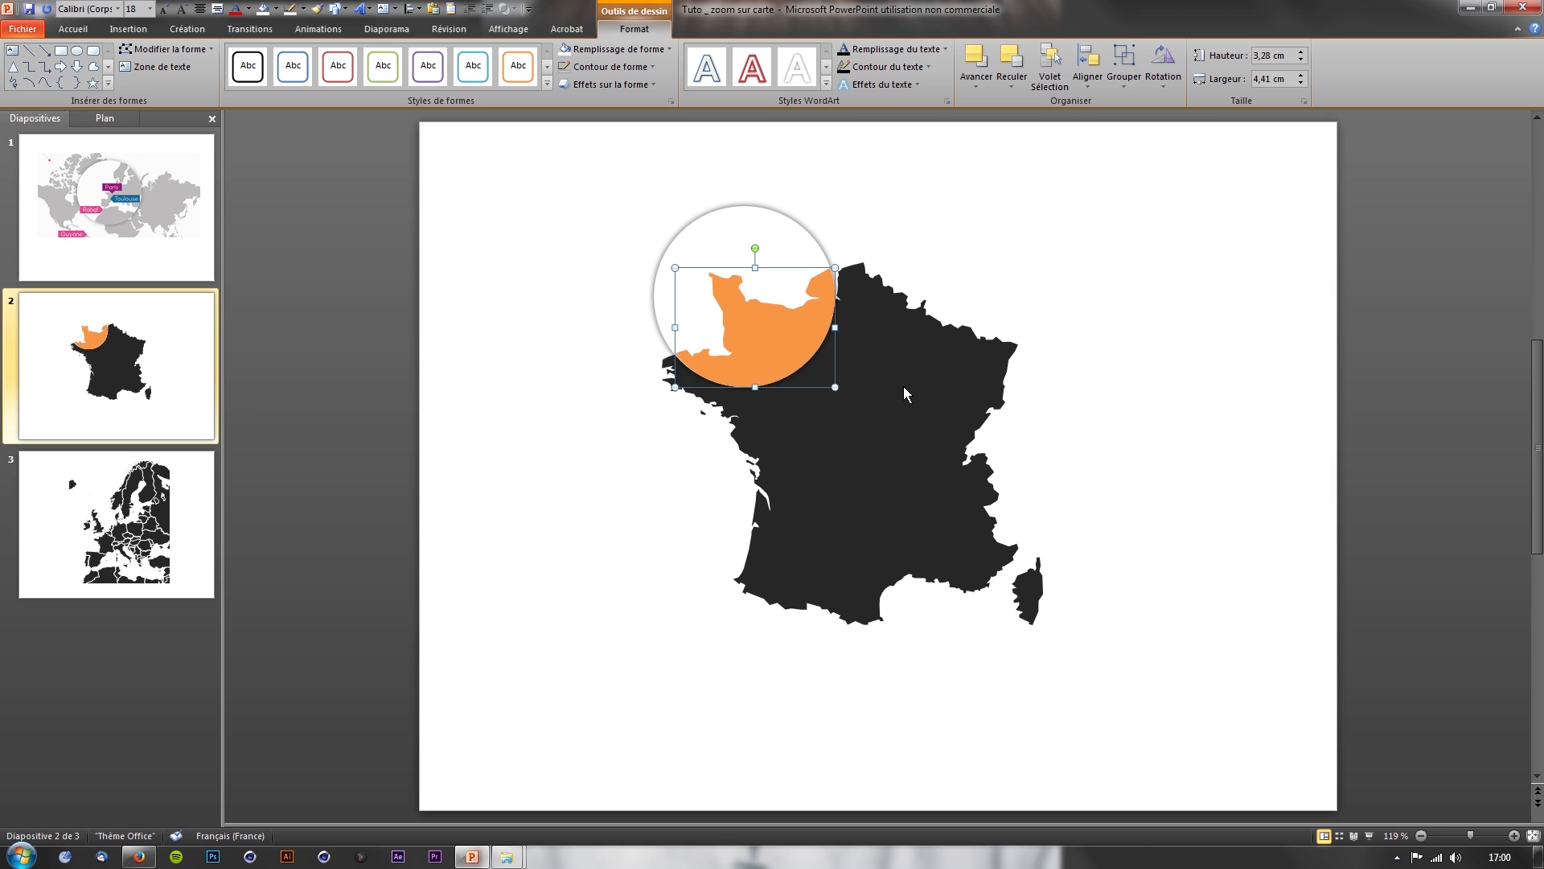
left_click(920, 407, "shift")
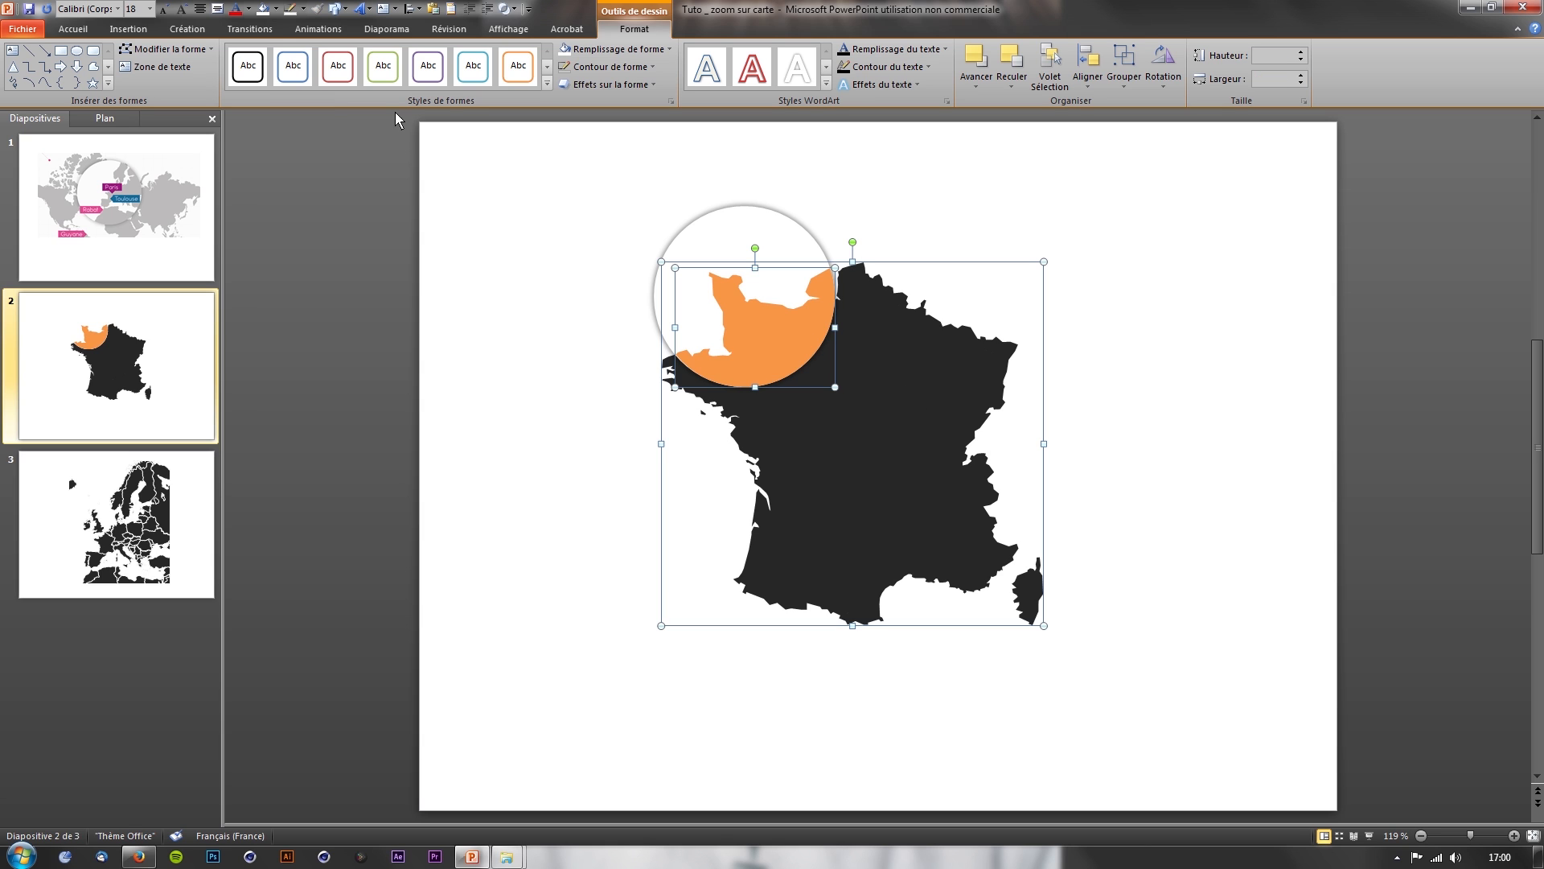
left_click(276, 8)
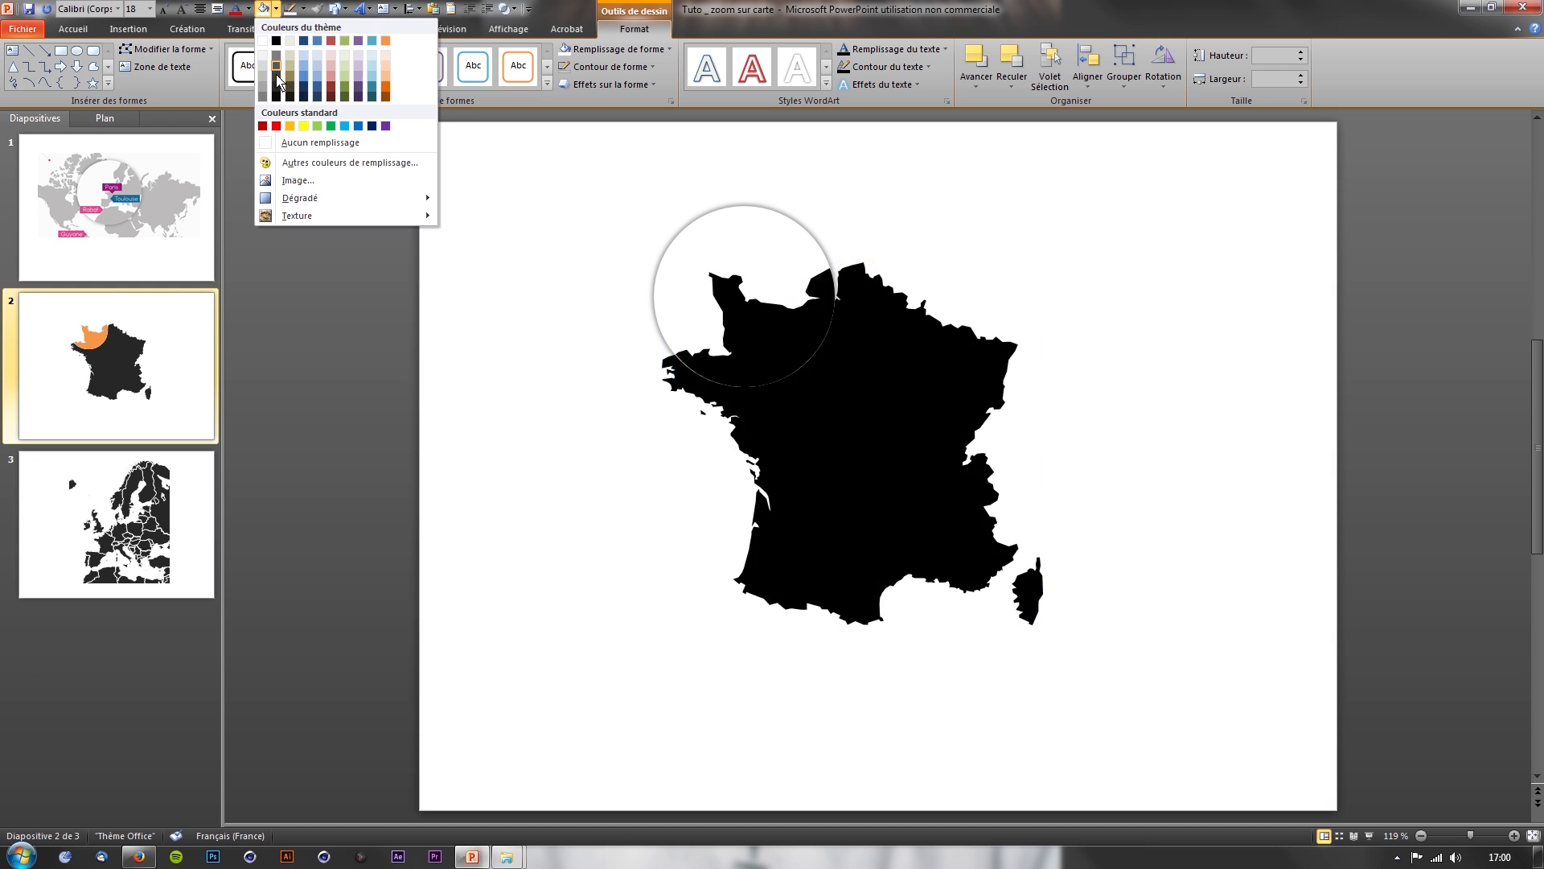
left_click(264, 92)
left_click(438, 272)
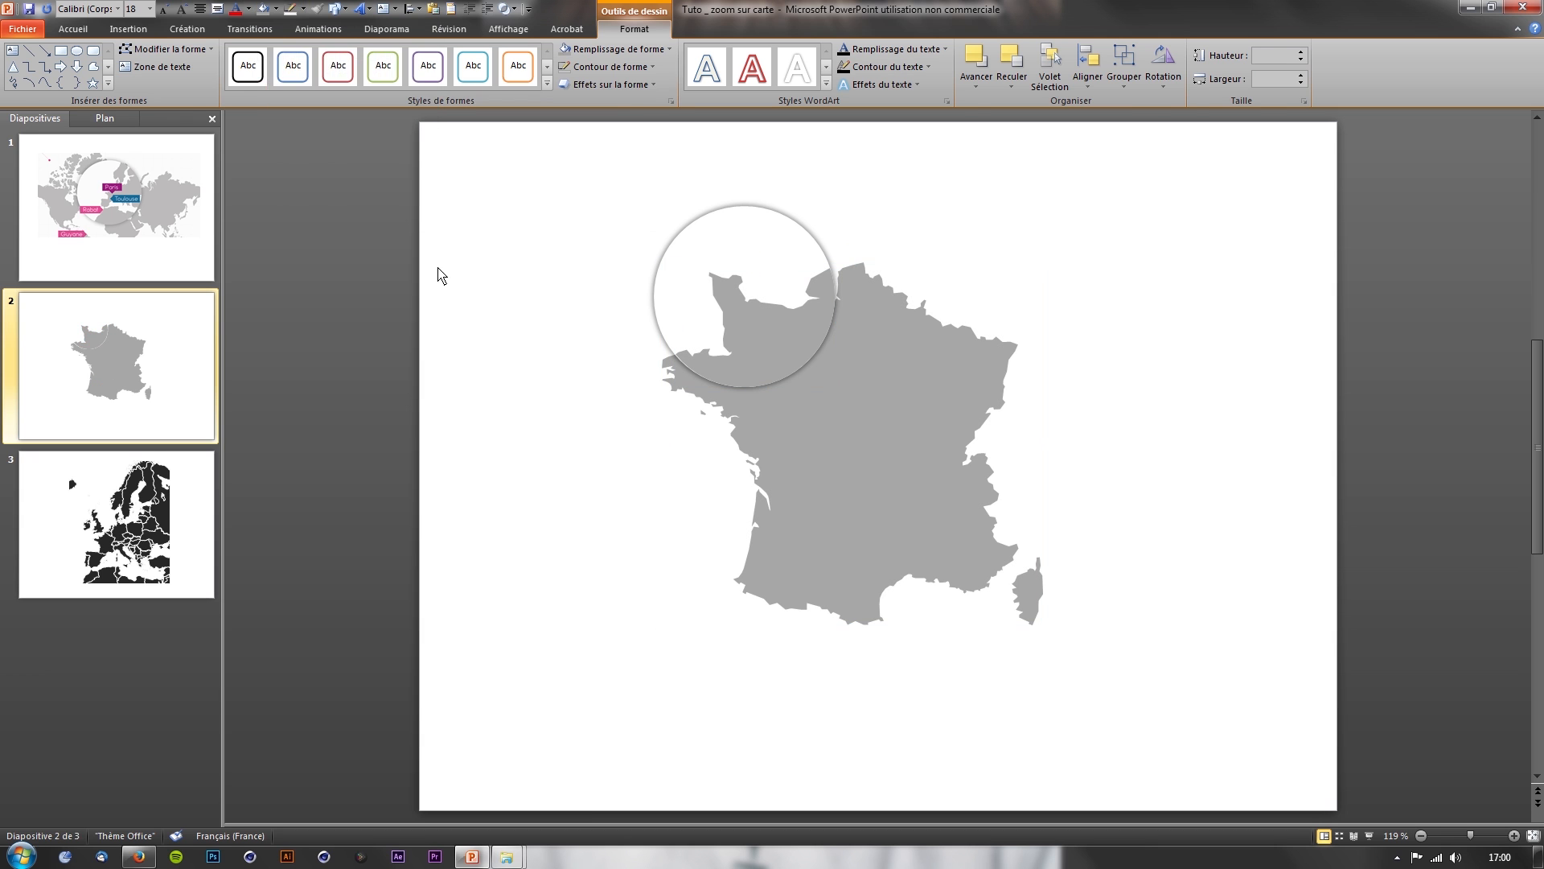
- Group the shadowed white circle with the grey coast piece inside it
left_click_drag(617, 193, 890, 431)
right_click(774, 346)
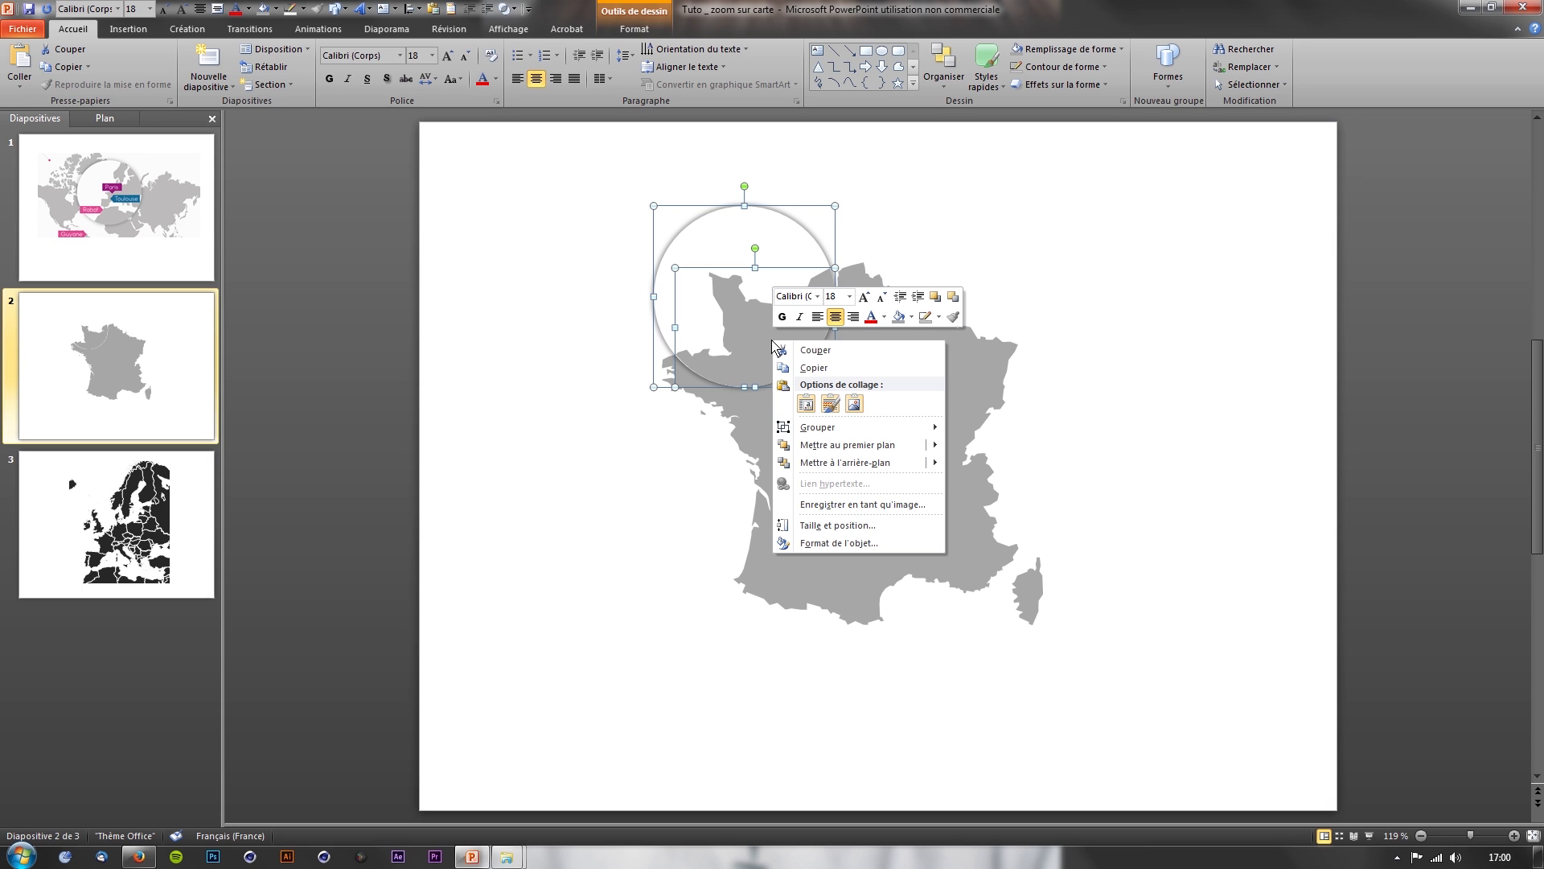
mouse_move(837, 427)
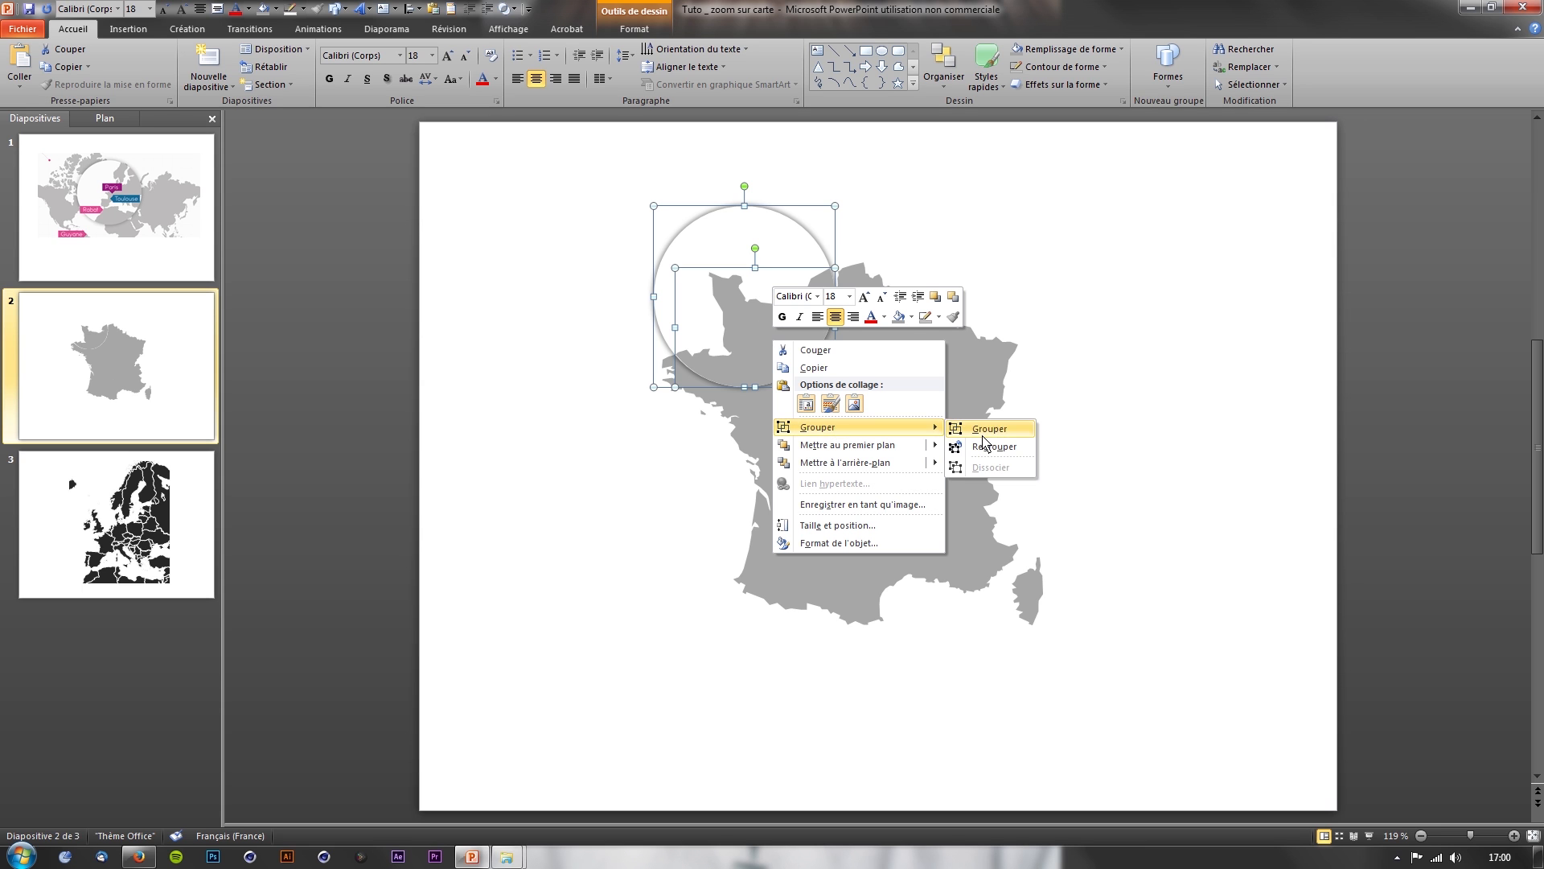
left_click(978, 427)
- Enlarge the magnifier group slightly and shift it back over the northwest coast of the France map
left_click_drag(648, 199, 612, 163)
left_click_drag(697, 248, 715, 269)
left_click(562, 231)
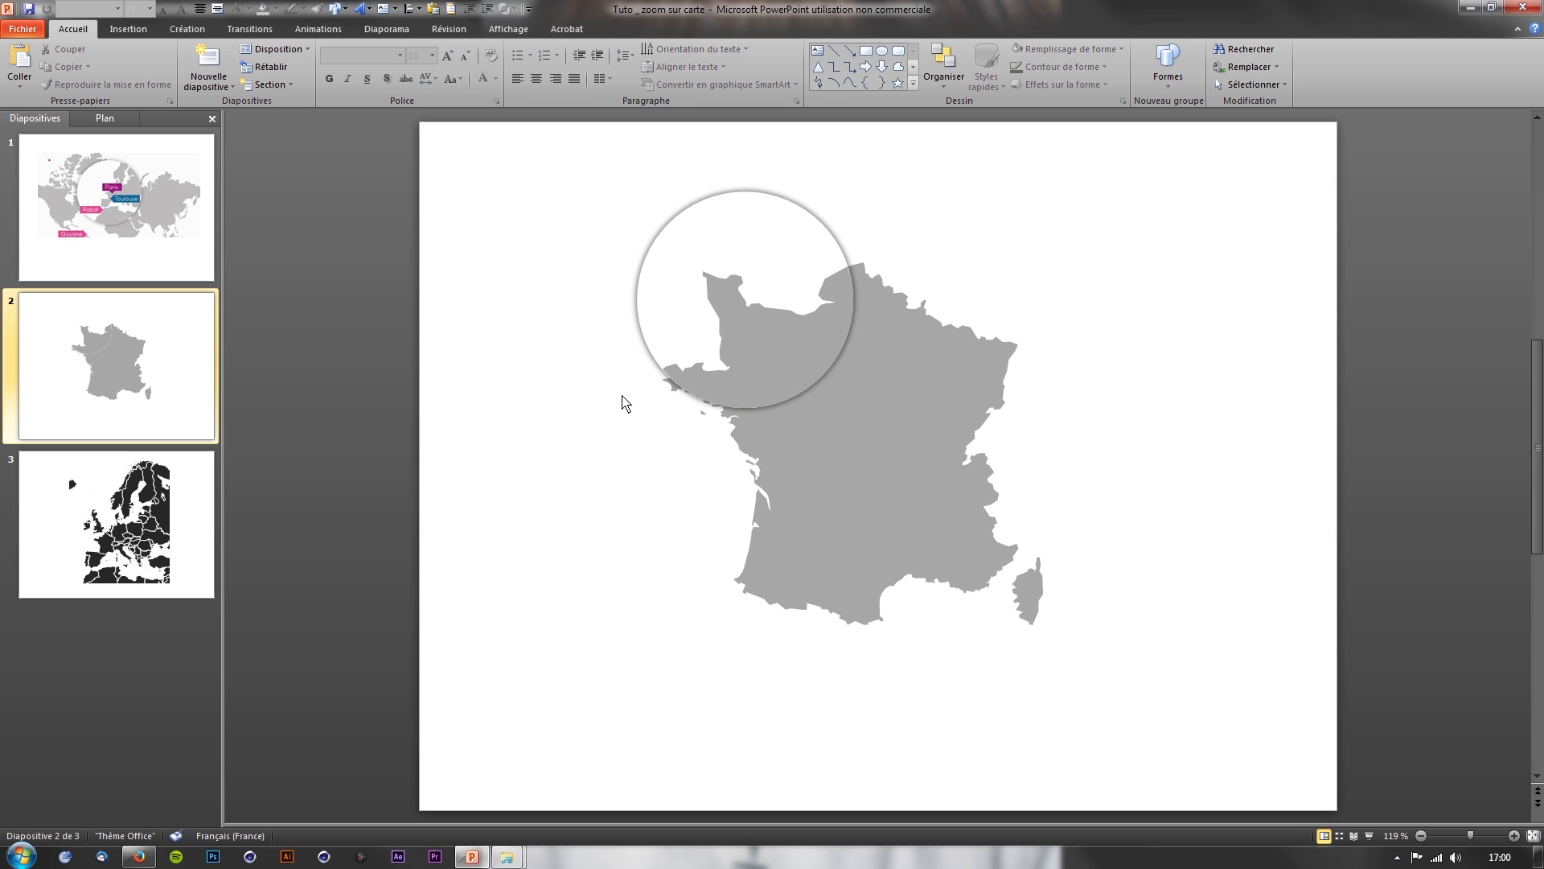
- View the finished magnifier example on slide 1 and go to the Europe map on slide 3
left_click(107, 187)
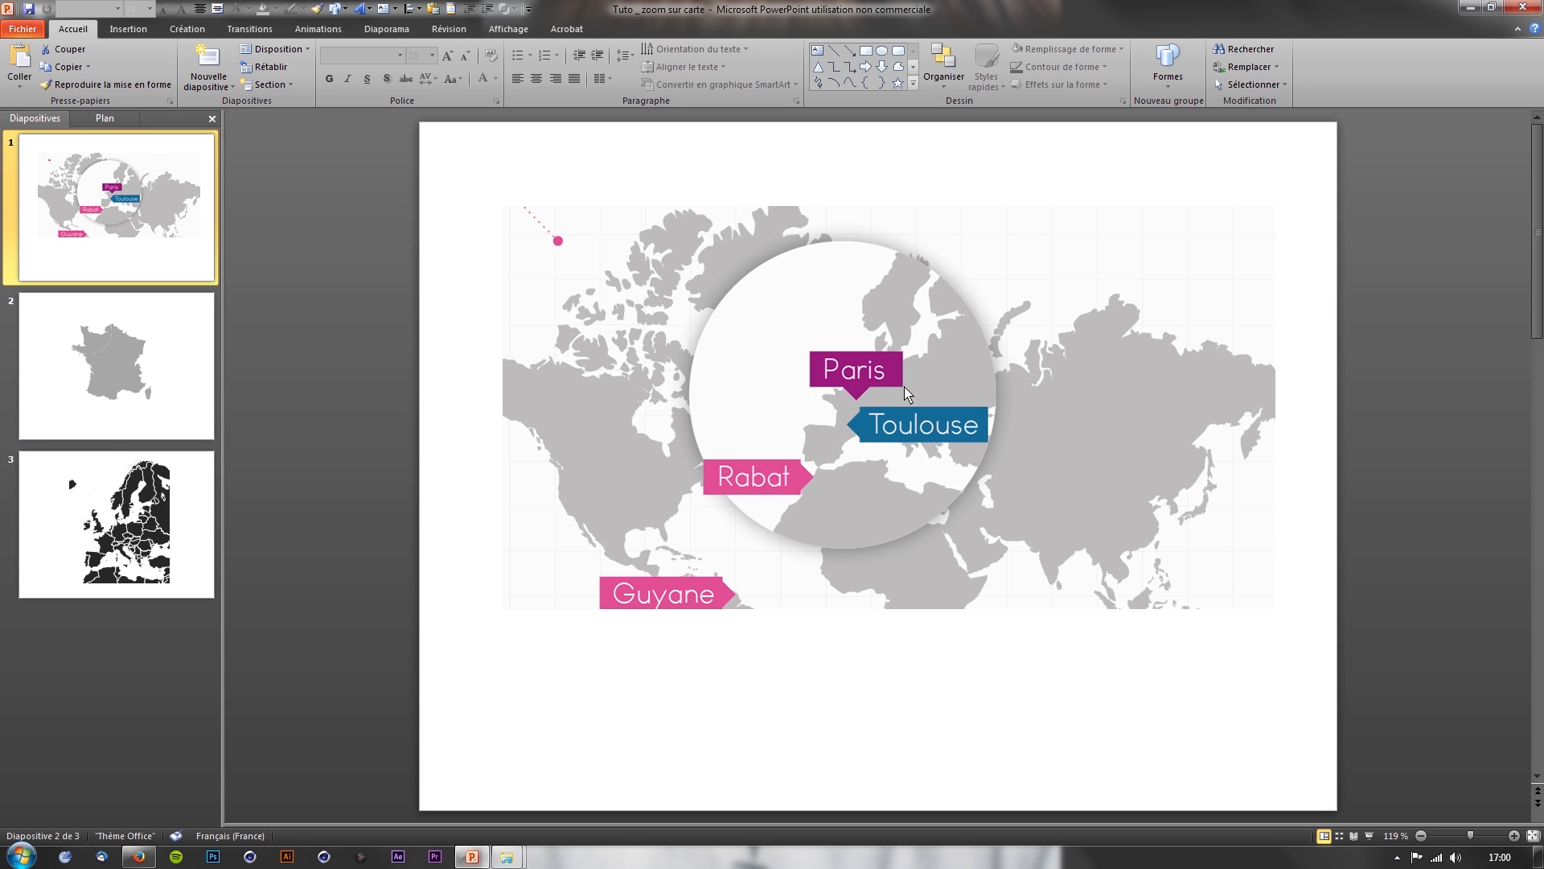
left_click(139, 364)
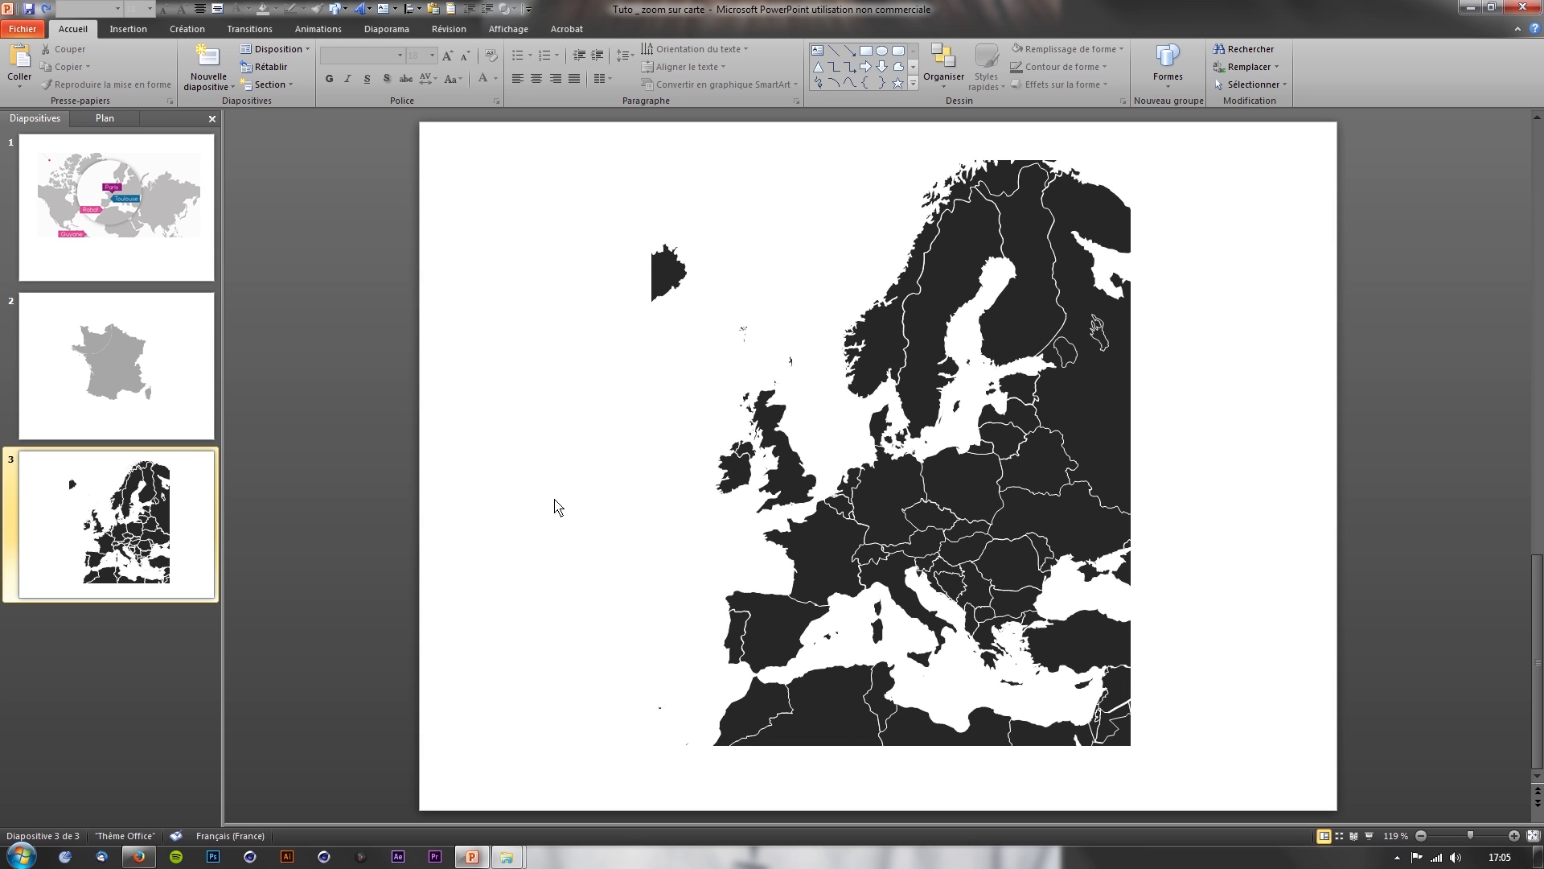
- Duplicate the Europe map slide and ungroup the map on the copy
left_click(147, 581)
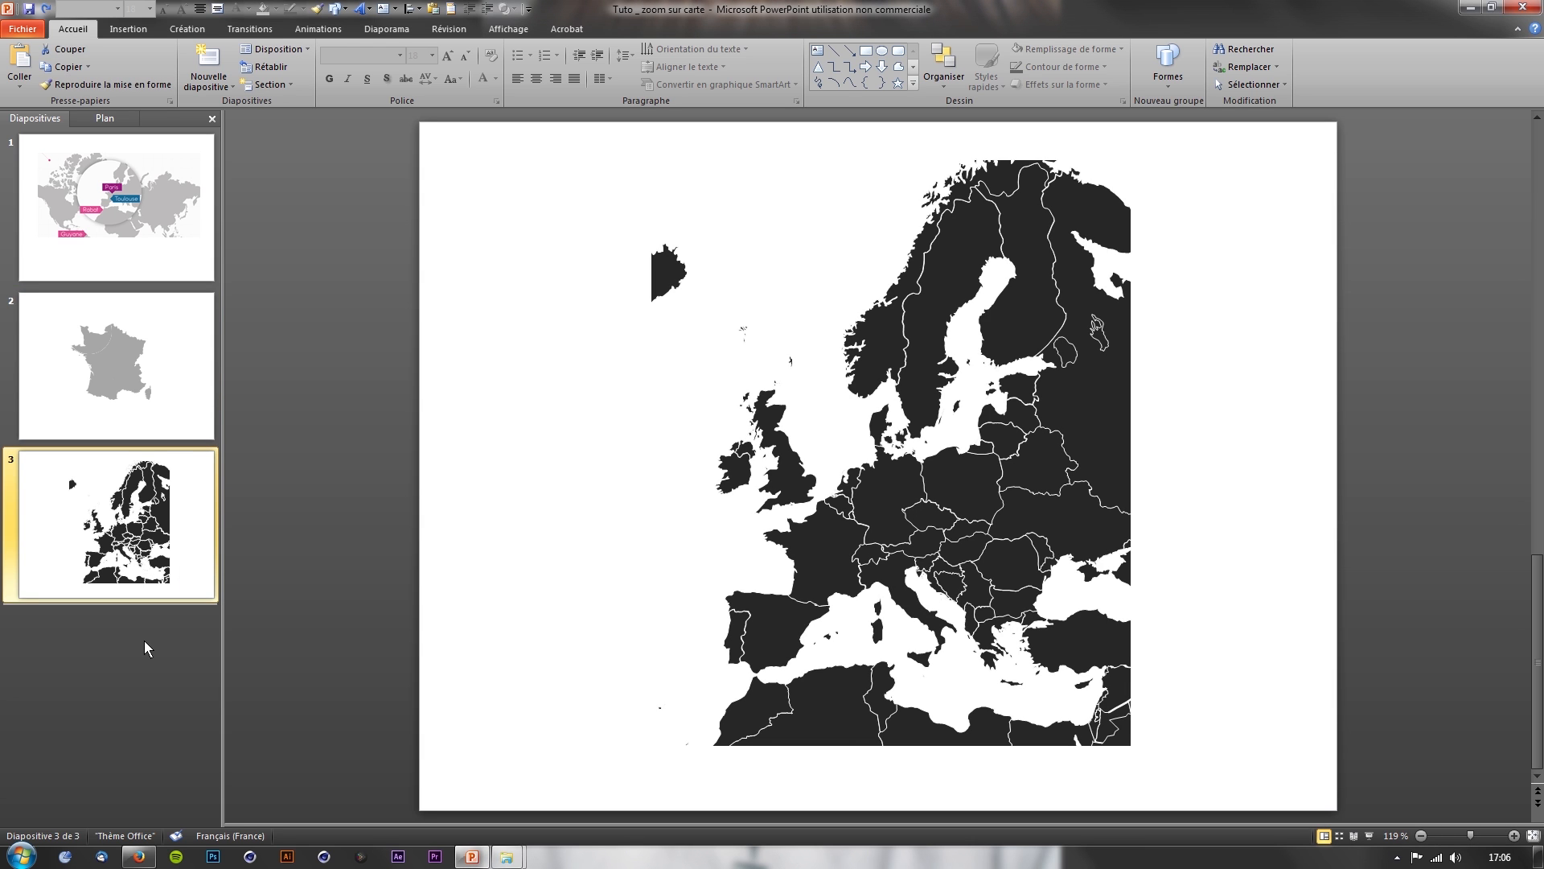
key("ctrl+d")
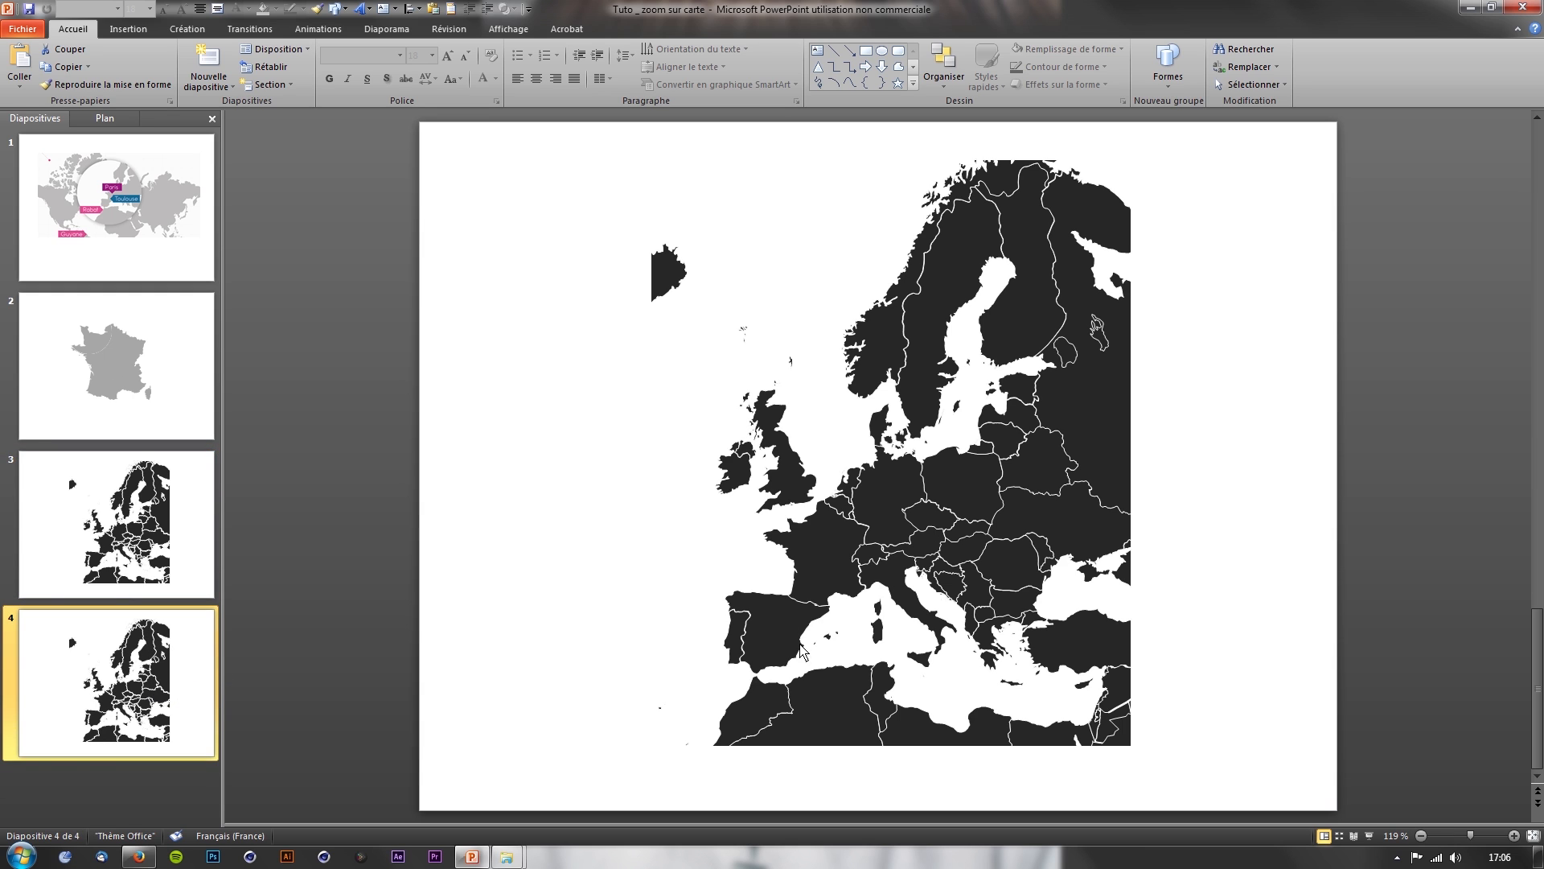
left_click(801, 620)
right_click(802, 620)
mouse_move(845, 703)
left_click(1010, 720)
left_click(1222, 464)
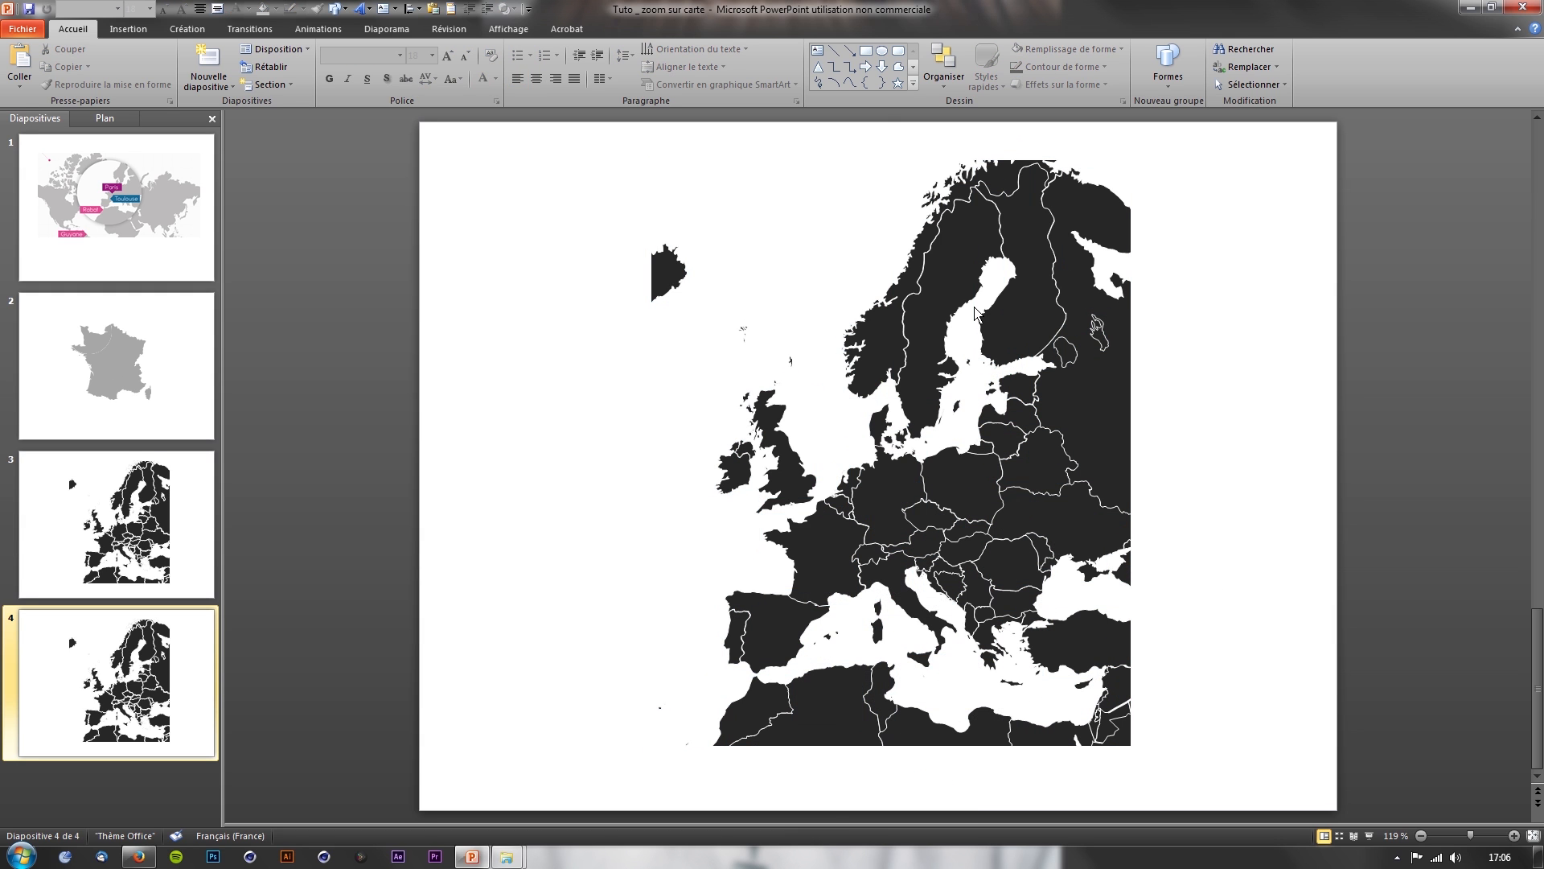
- Remove the outlines from the Iberian Peninsula and France shapes
left_click(785, 611)
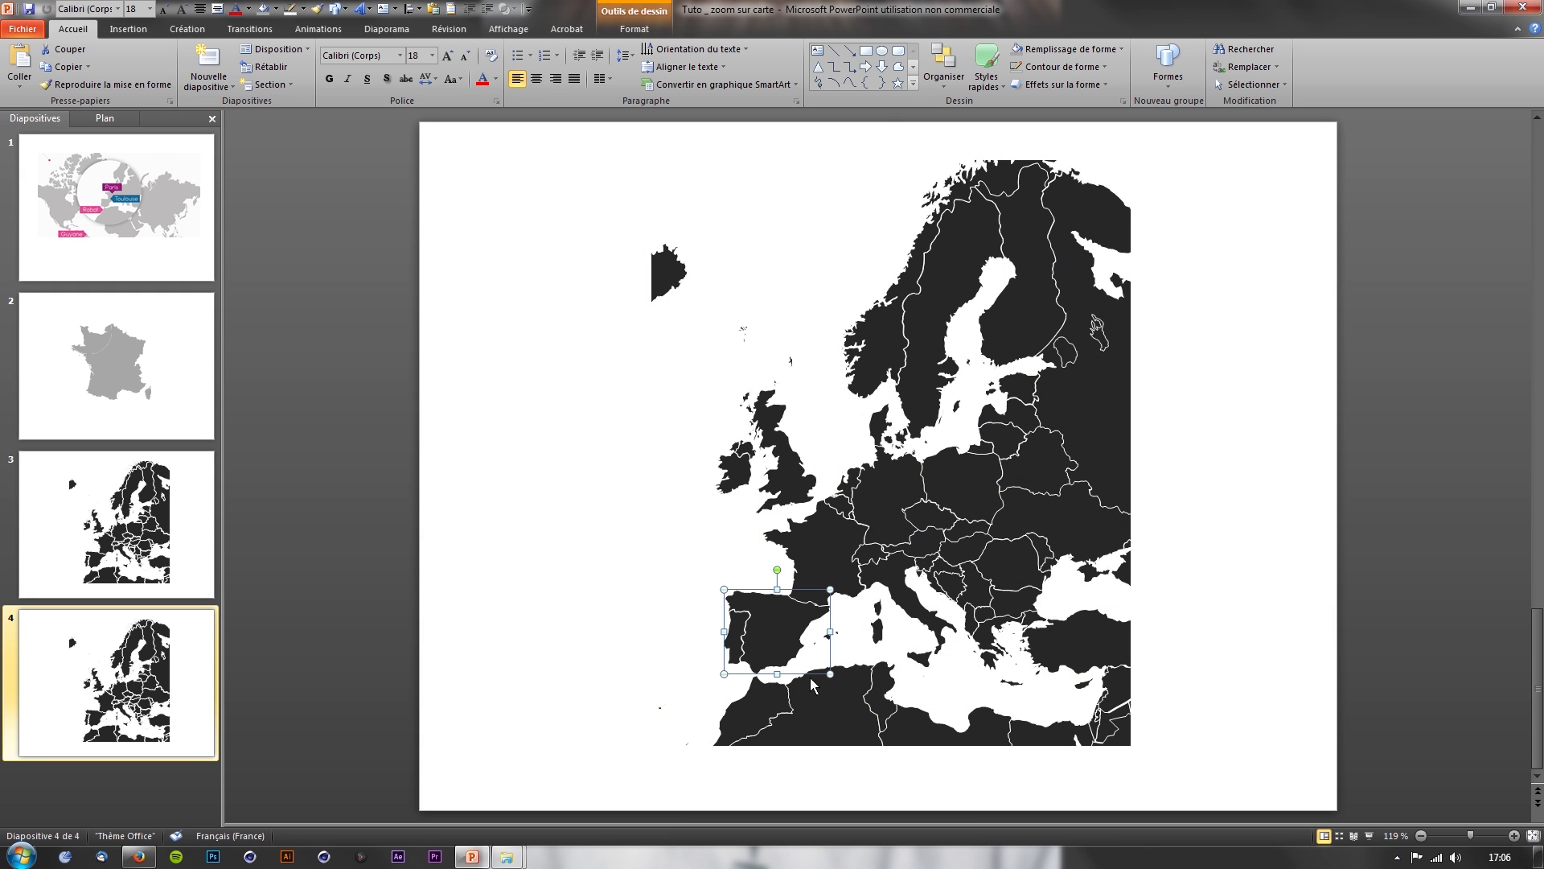
left_click(827, 577, "shift")
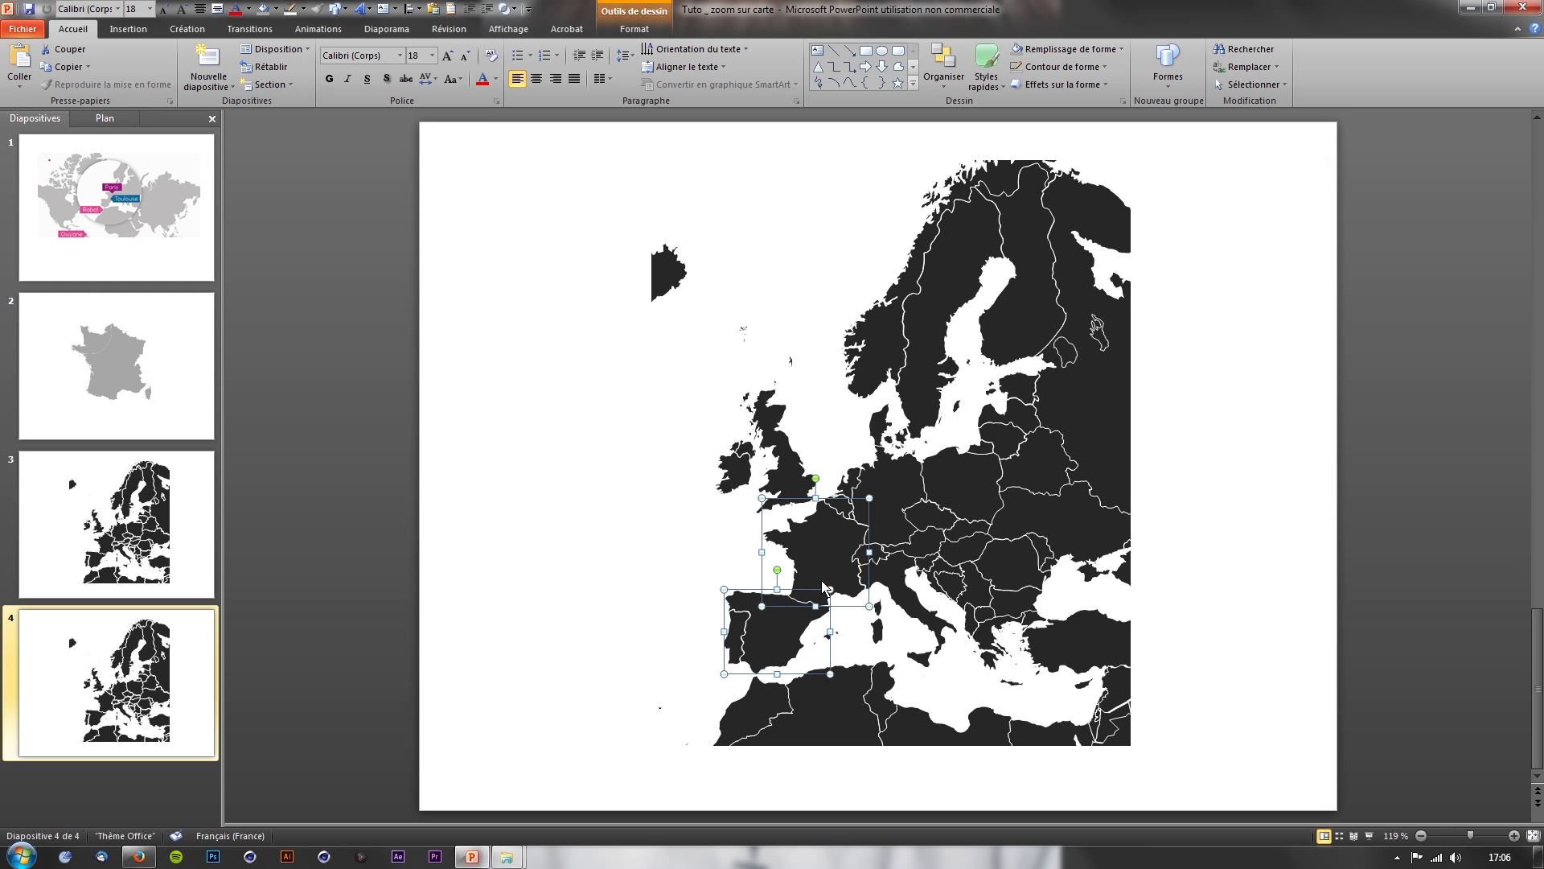
left_click(634, 30)
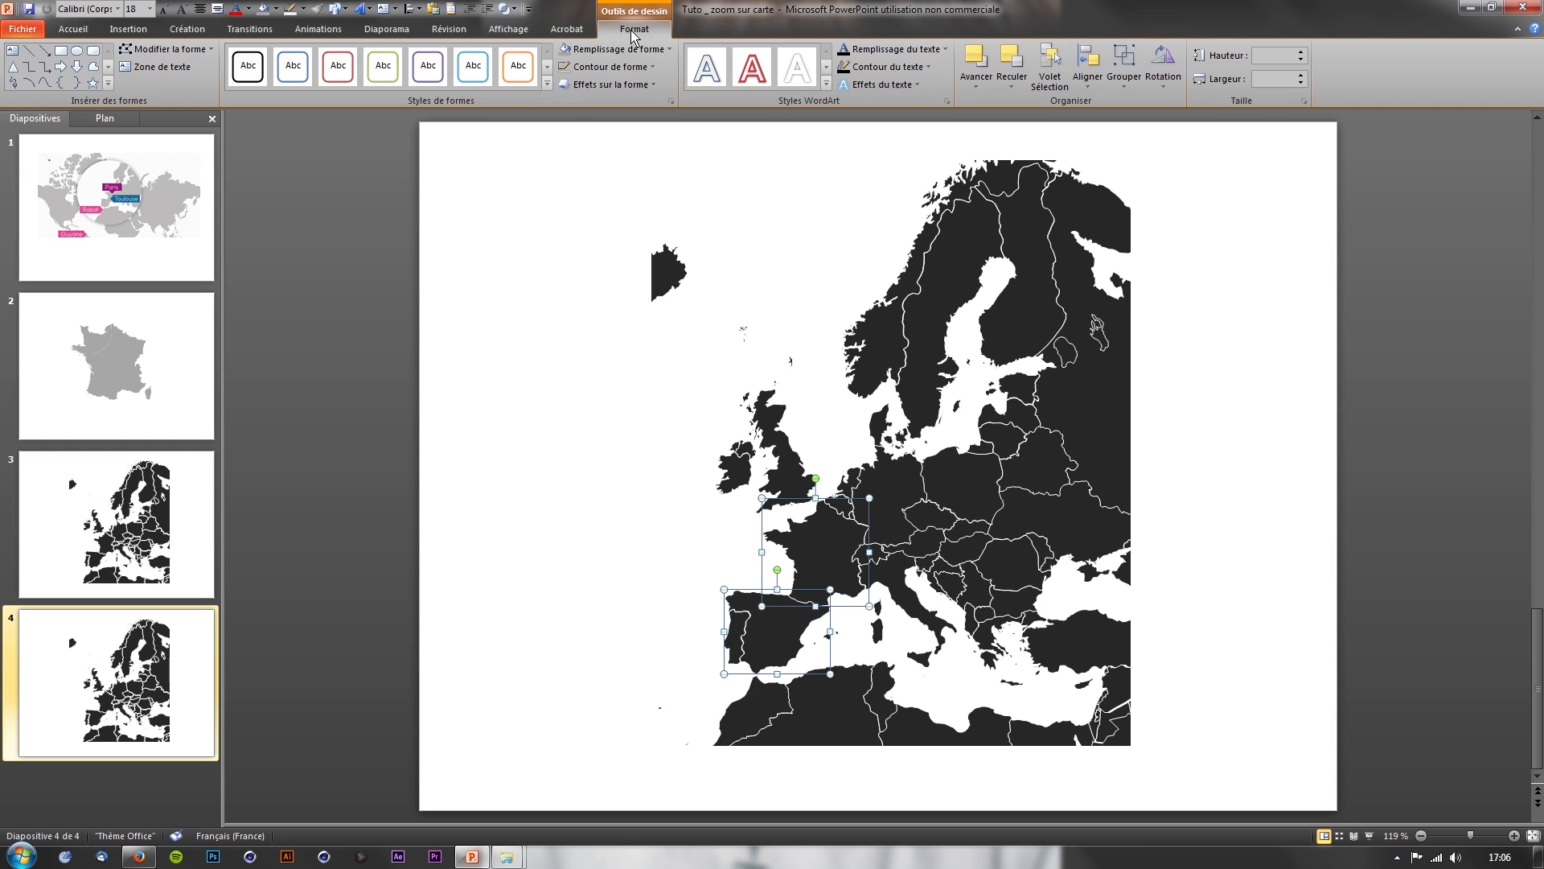
left_click(653, 68)
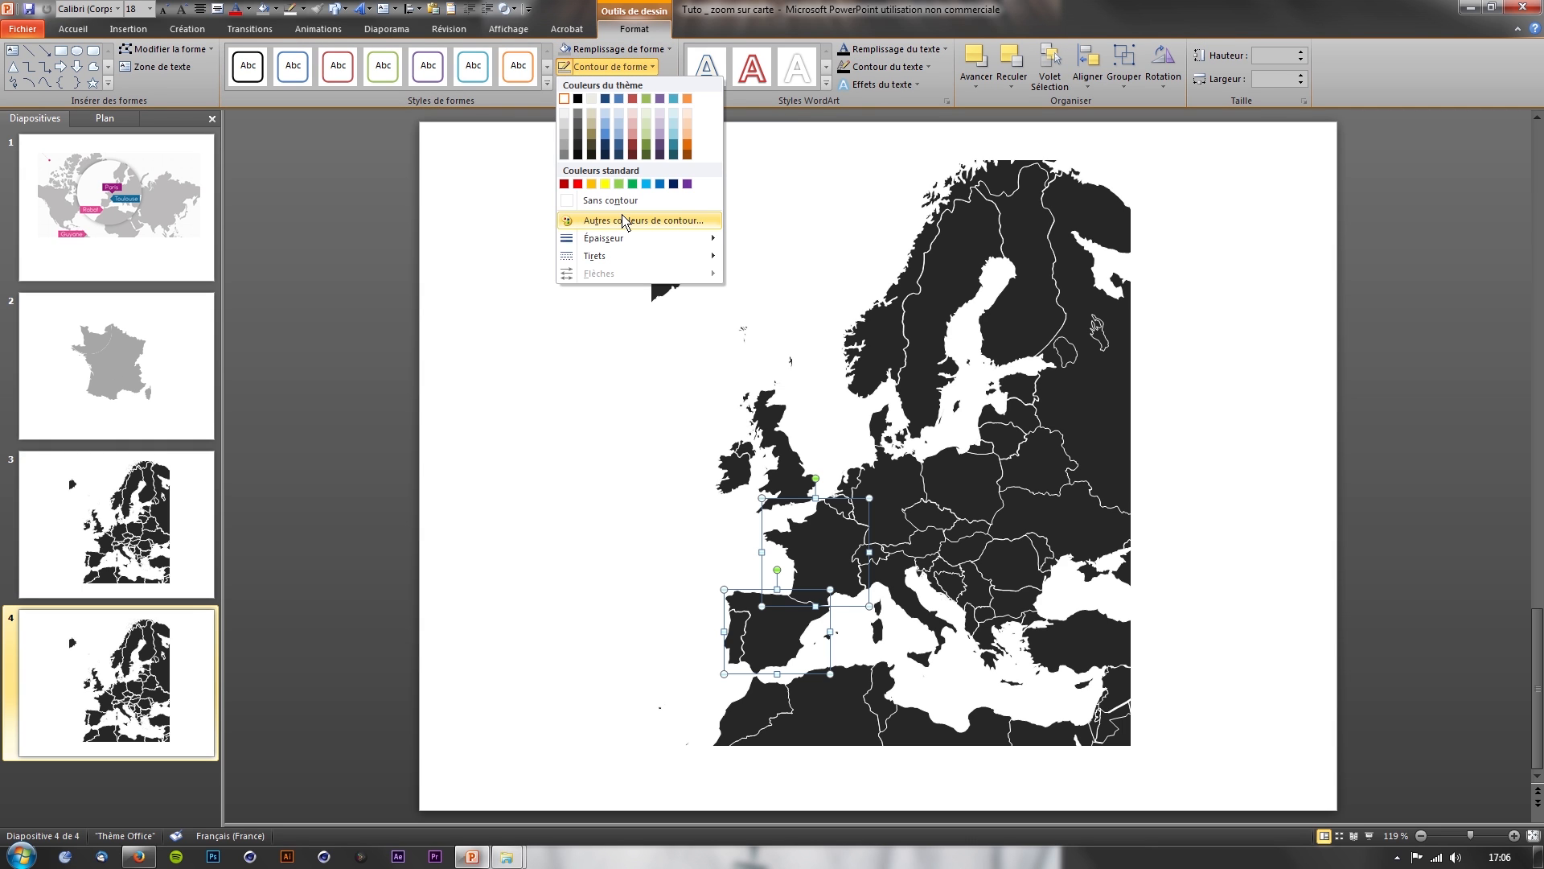
left_click(611, 201)
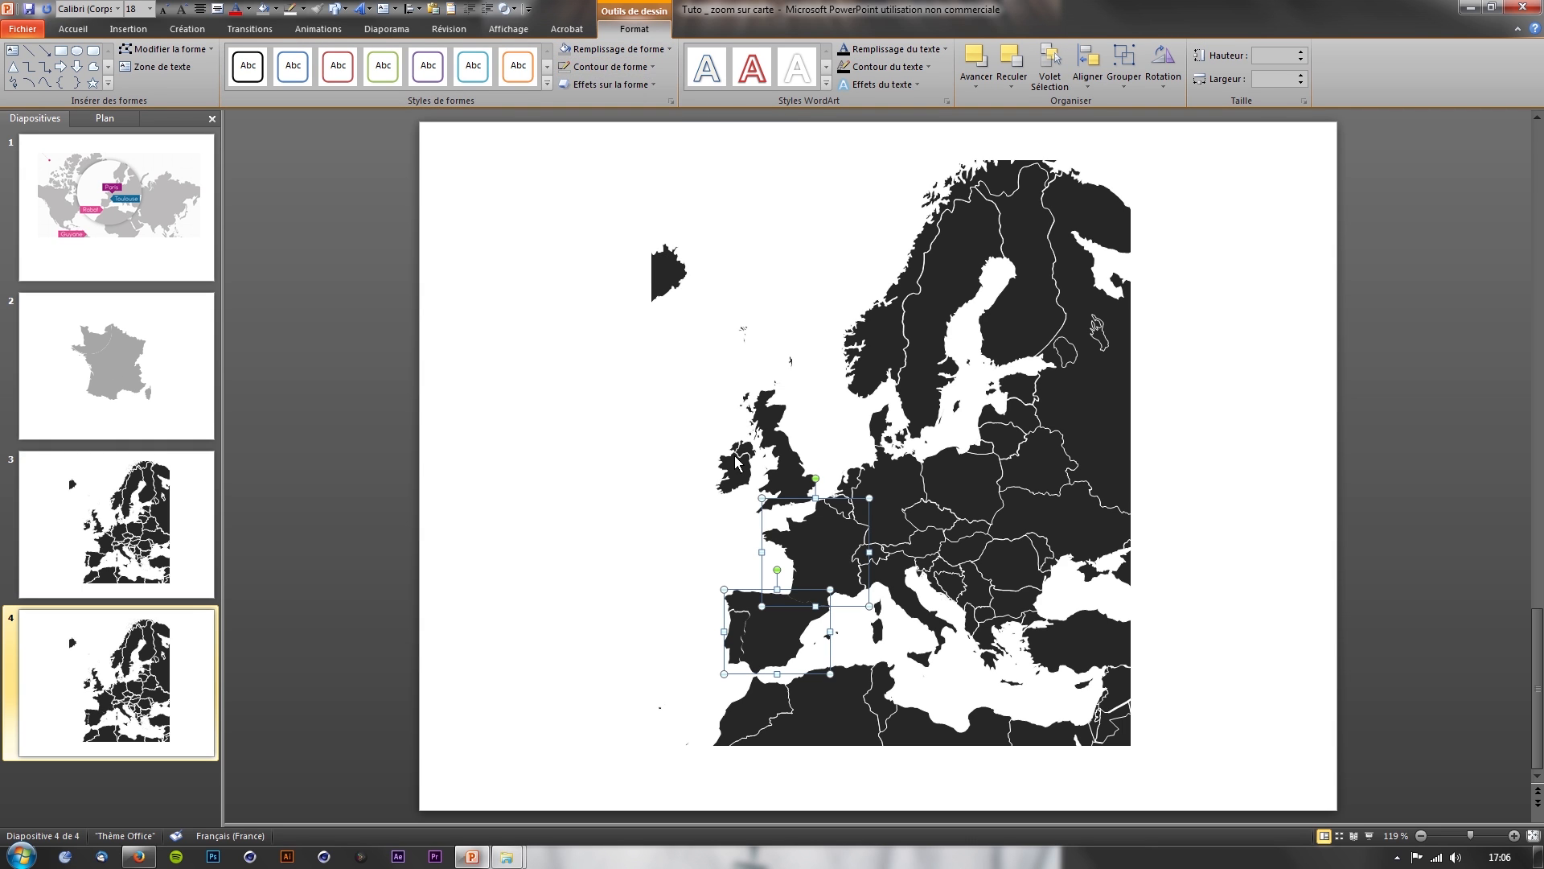
- Merge the Iberian Peninsula and France into a single shape with Forme - Union
left_click(508, 9)
left_click(522, 24)
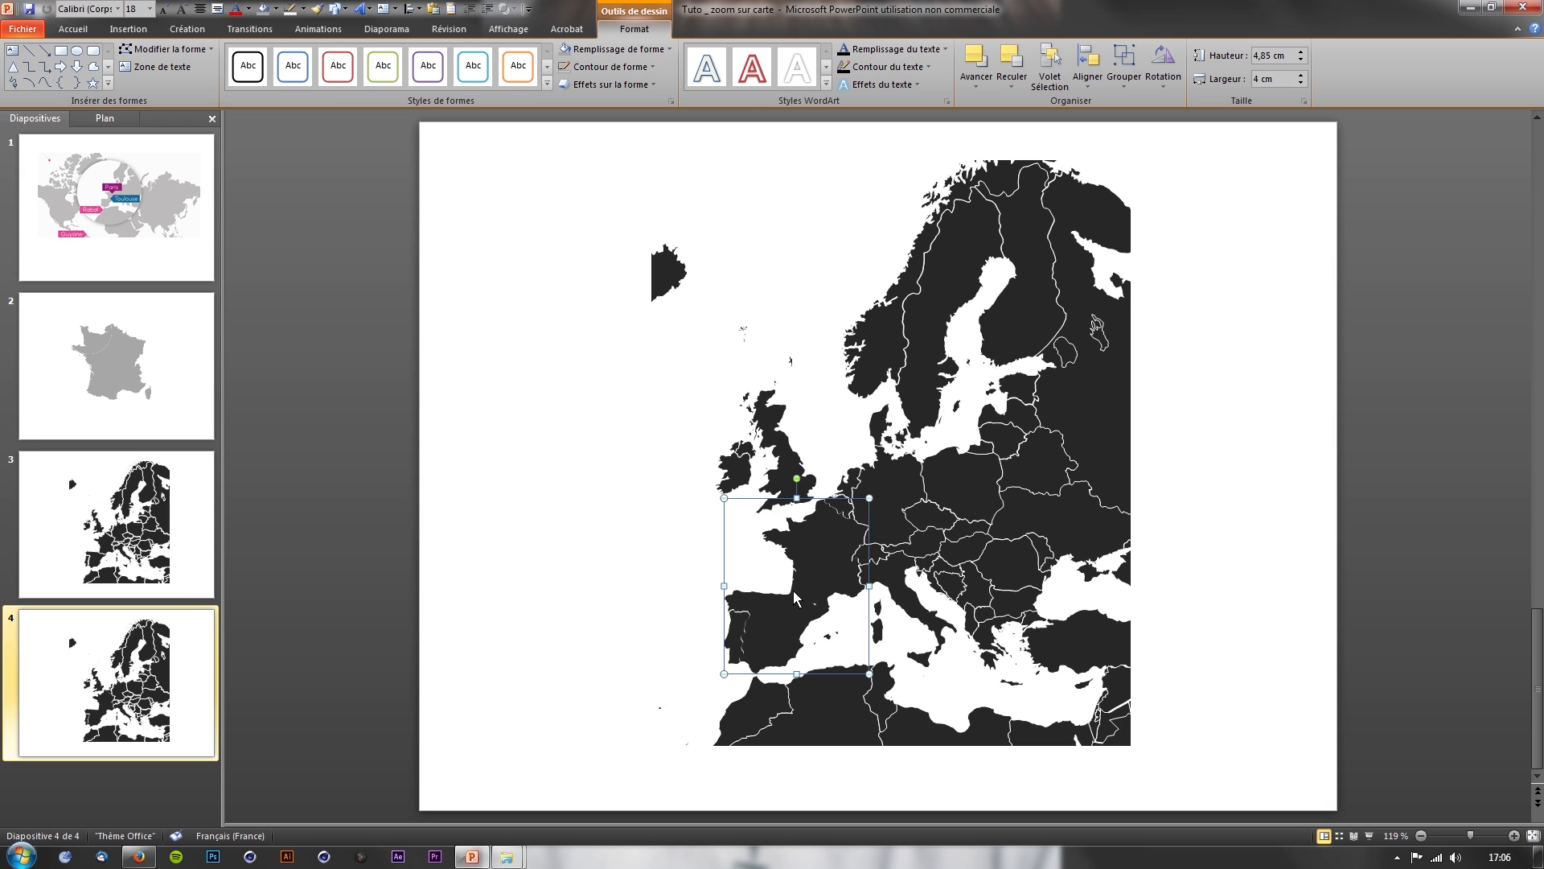
left_click_drag(798, 597, 874, 606)
key("ctrl+z")
- Draw a circle about 2.45 cm wide over the Bay of Biscay and place a copy of it with the merged countries east of the map
left_click(131, 30)
left_click(211, 64)
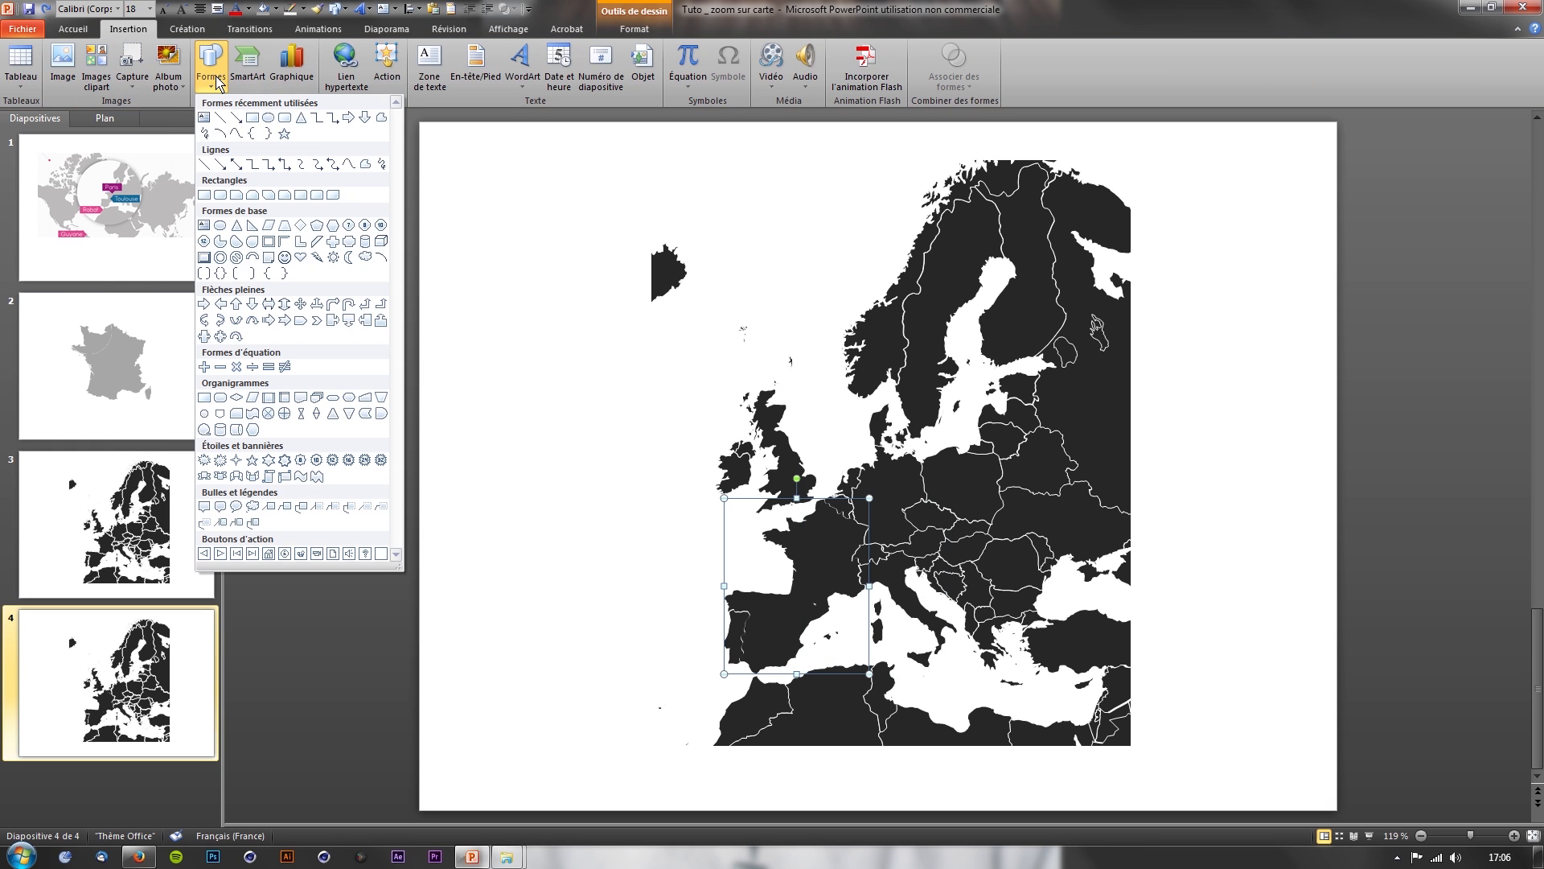
left_click(276, 128)
left_click_drag(733, 538, 823, 628)
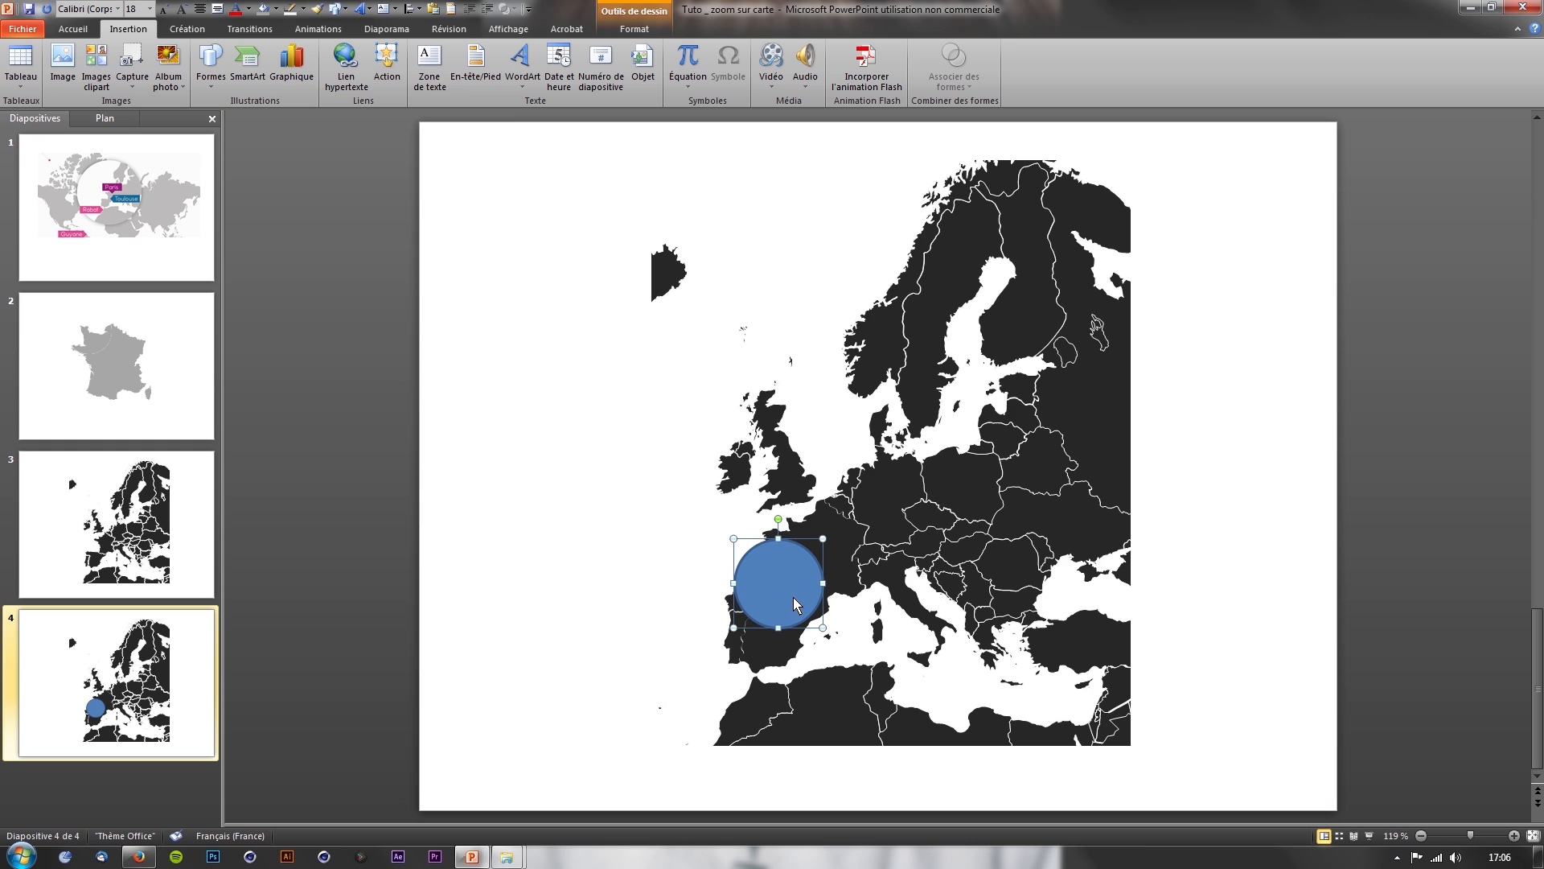
left_click(842, 550, "shift")
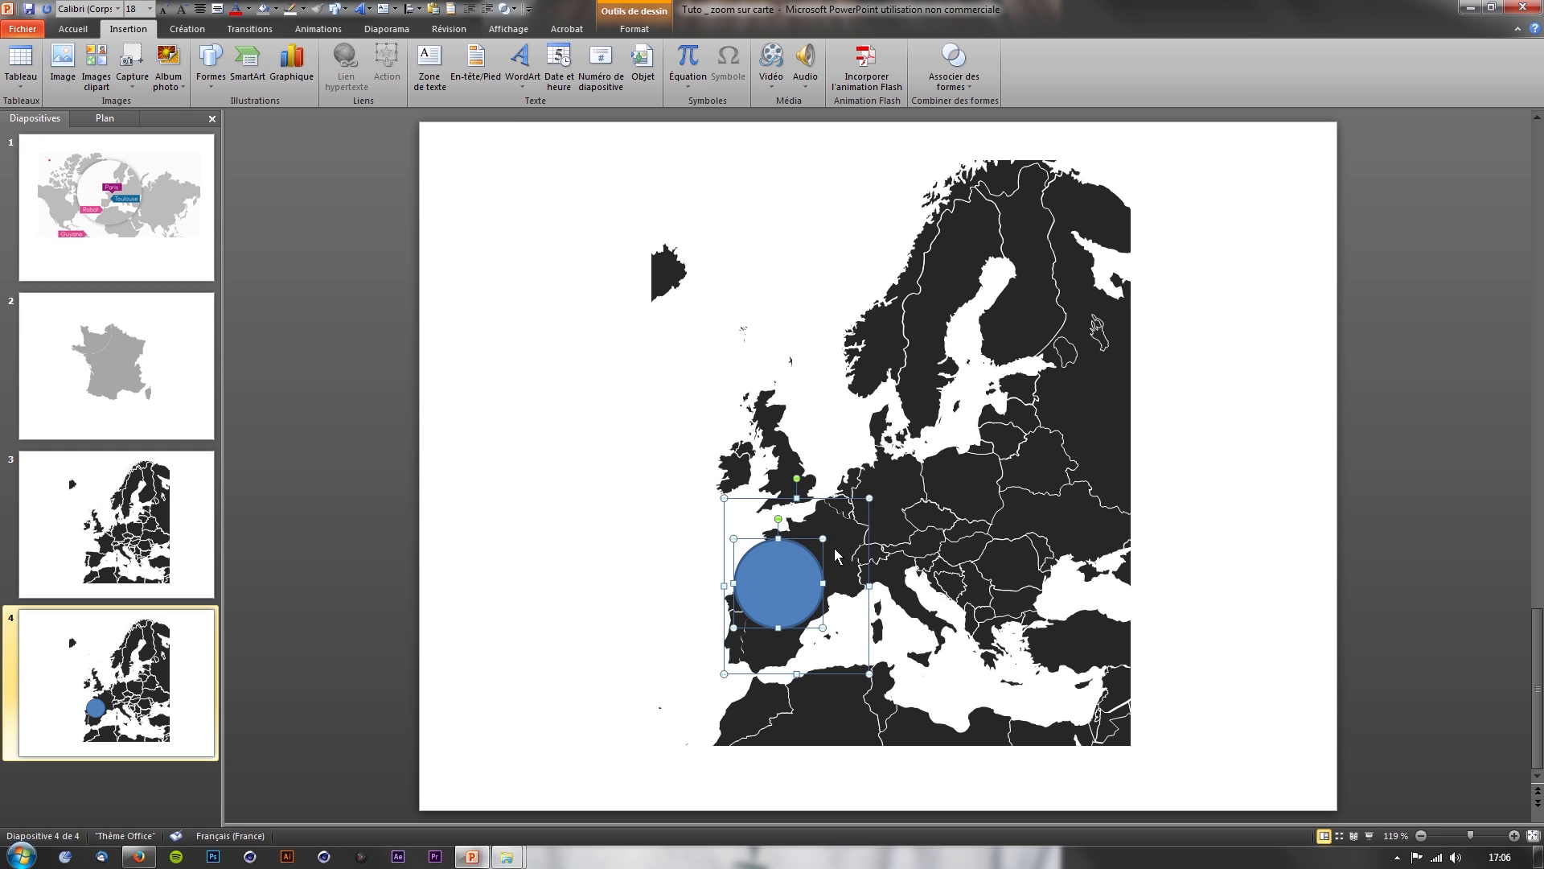
left_click_drag(833, 549, 1264, 554)
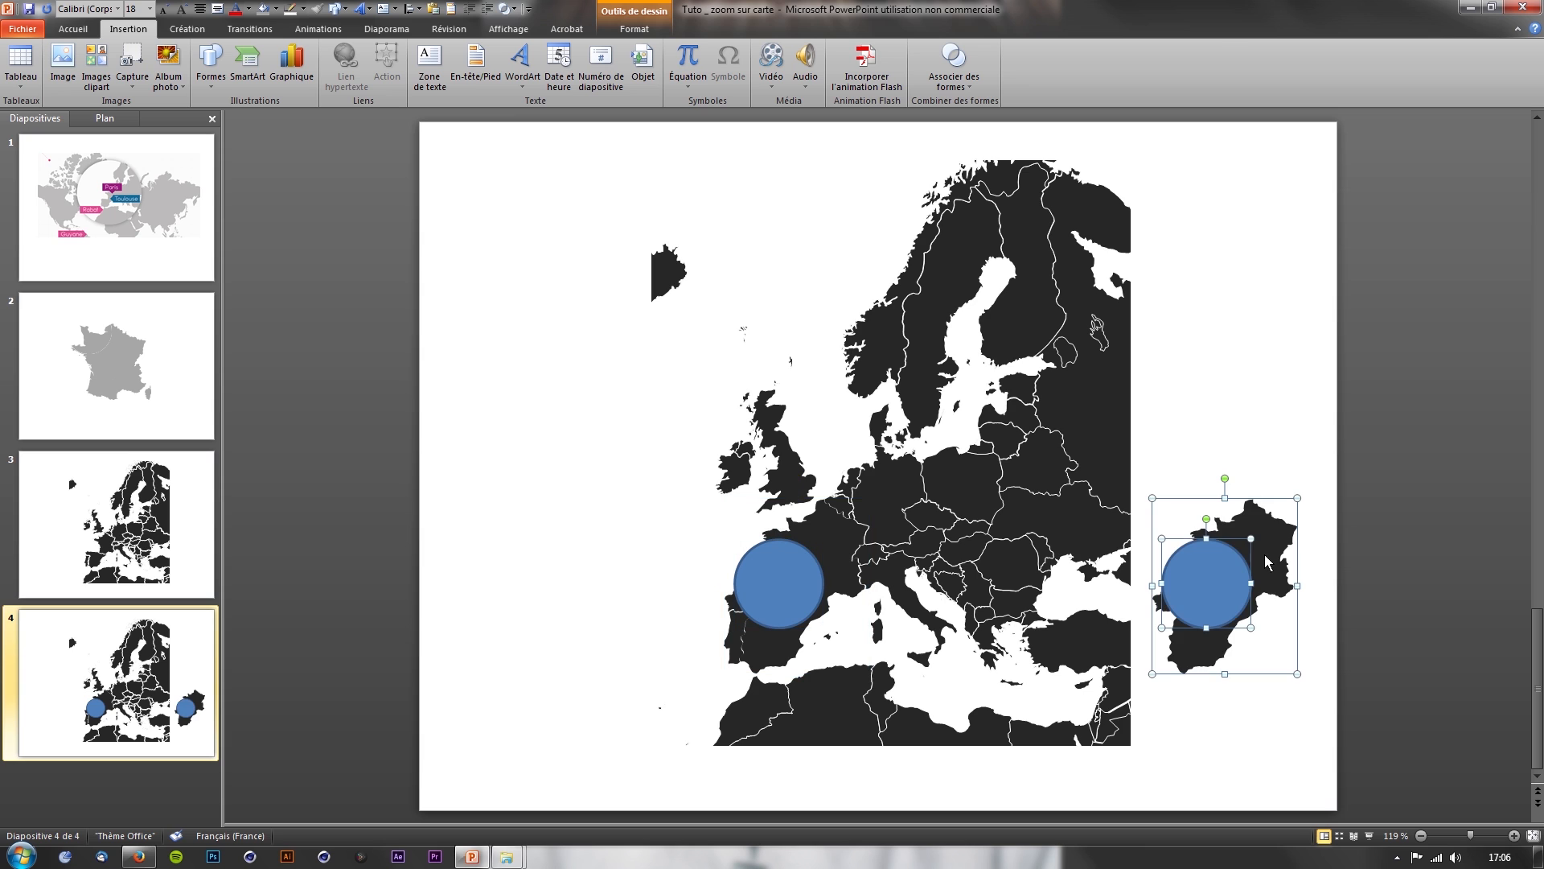
- Remove the outline of the blue circle lying on the Europe map
left_click(786, 563)
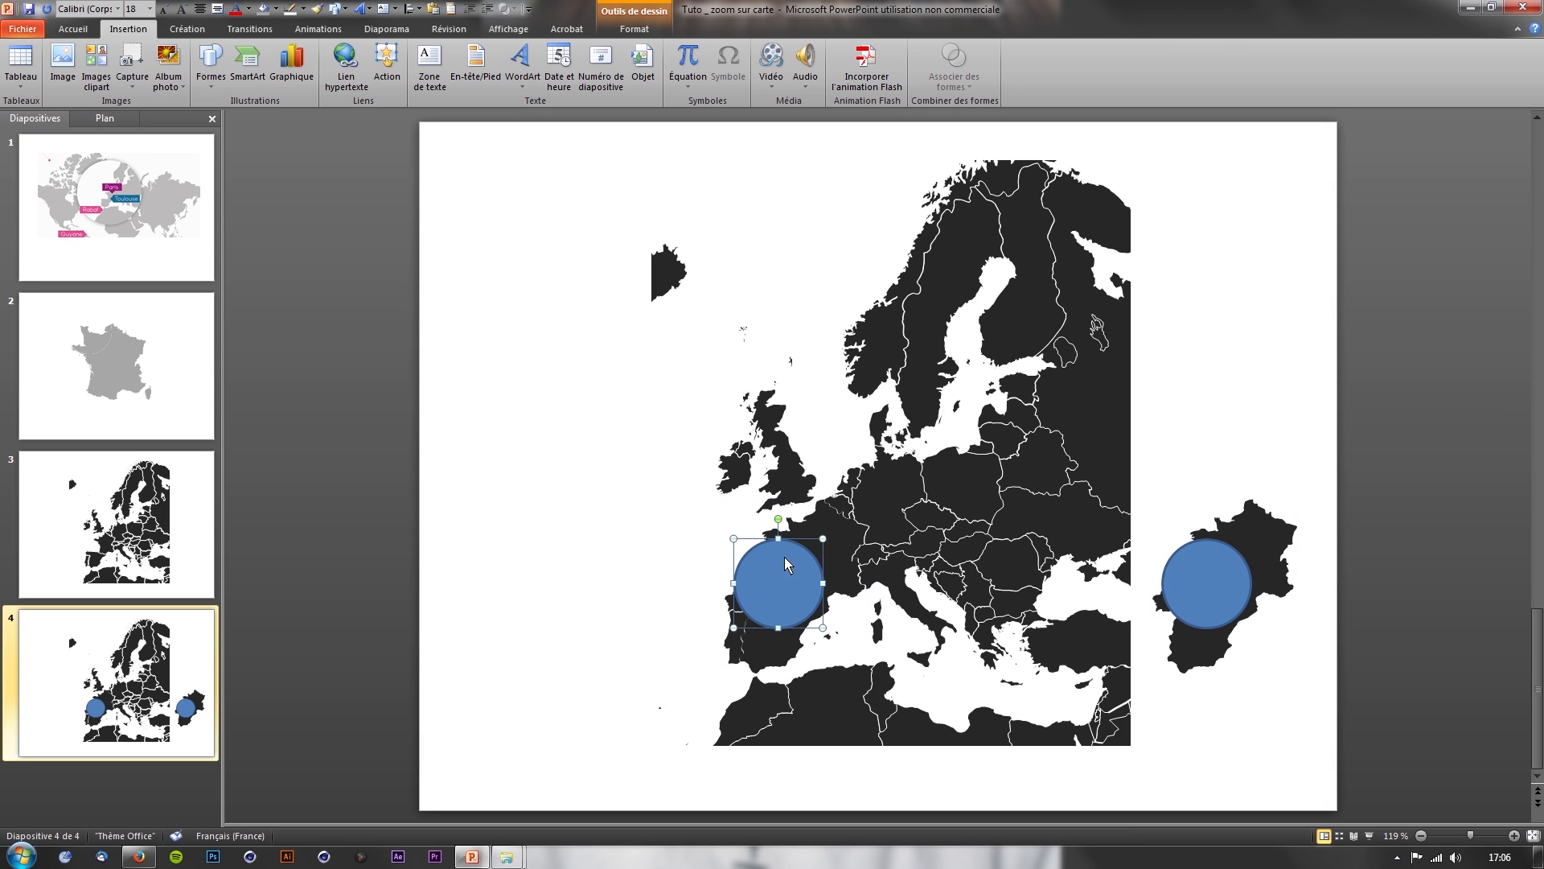
left_click(635, 30)
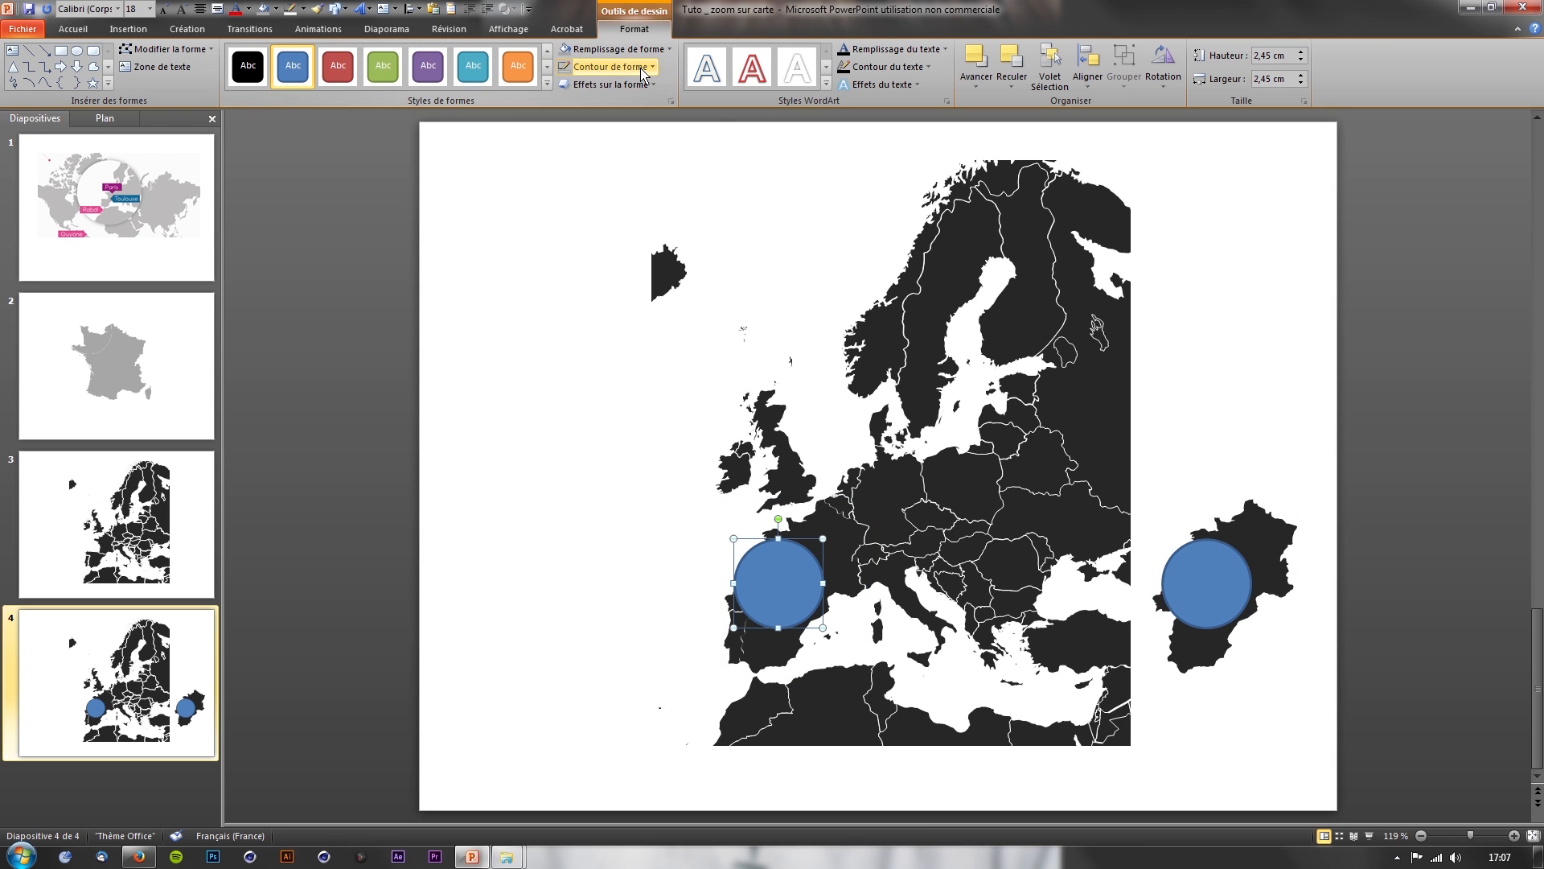
left_click(644, 74)
left_click(600, 202)
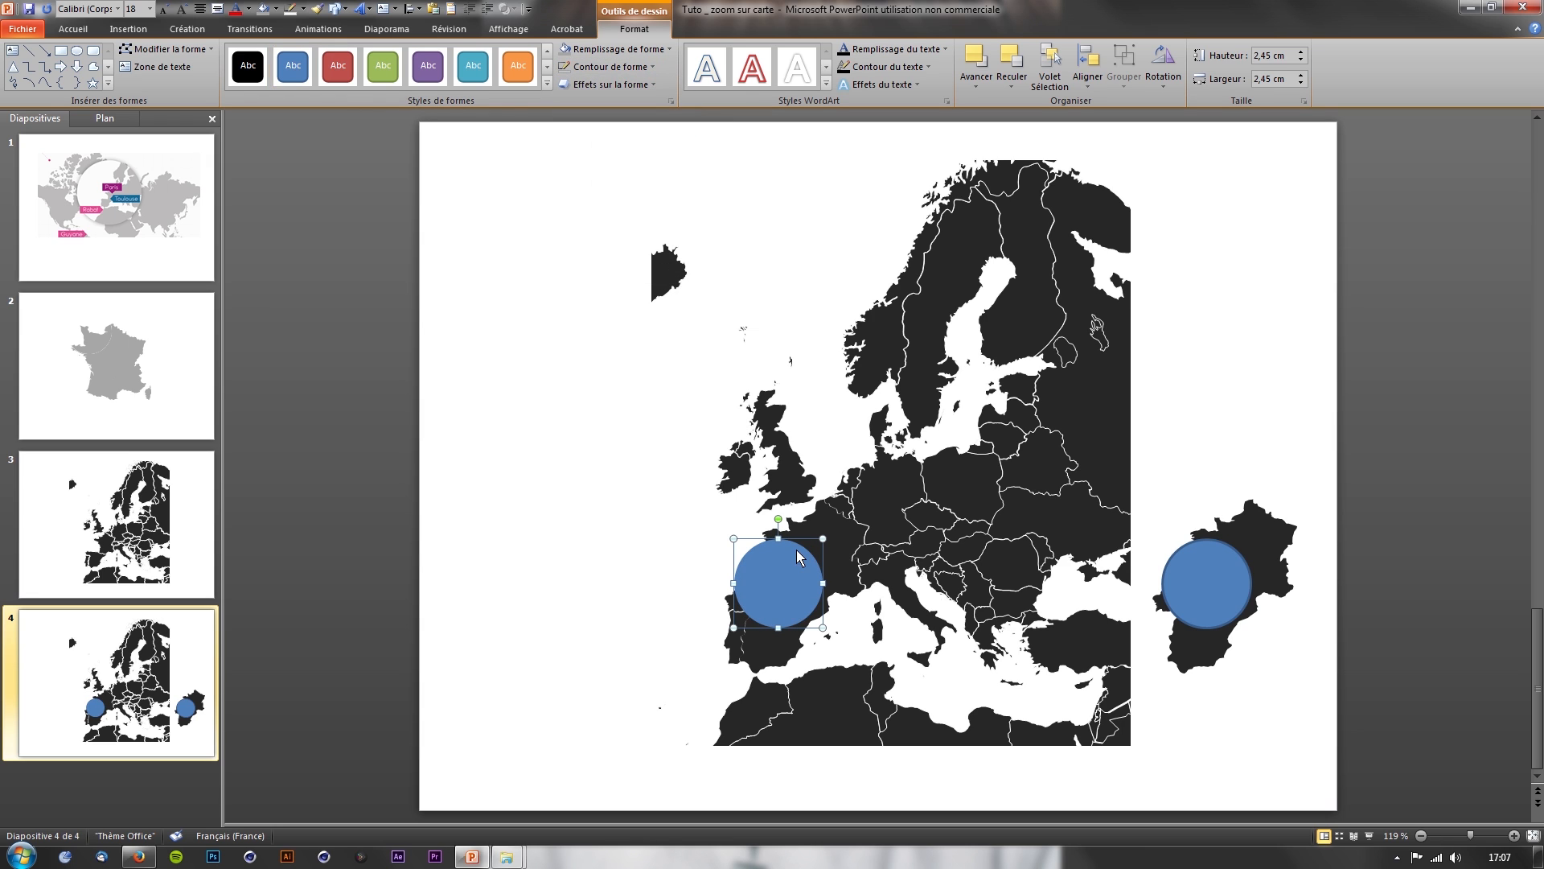
- Try Forme - Intersection on the circle and the merged France and Iberia shape
left_click(843, 551, "shift")
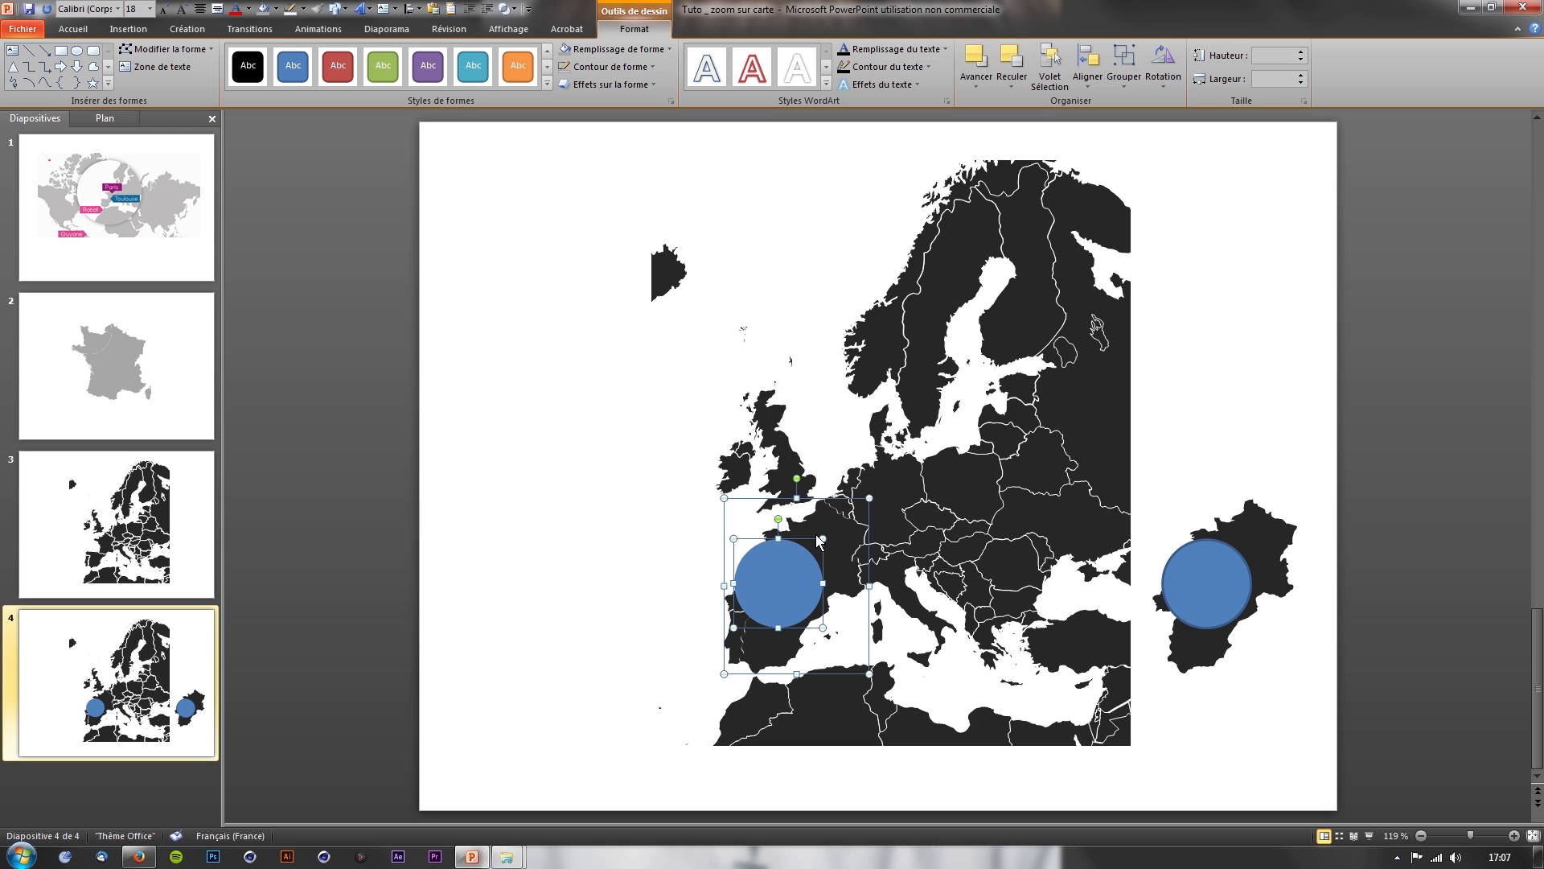
left_click(513, 15)
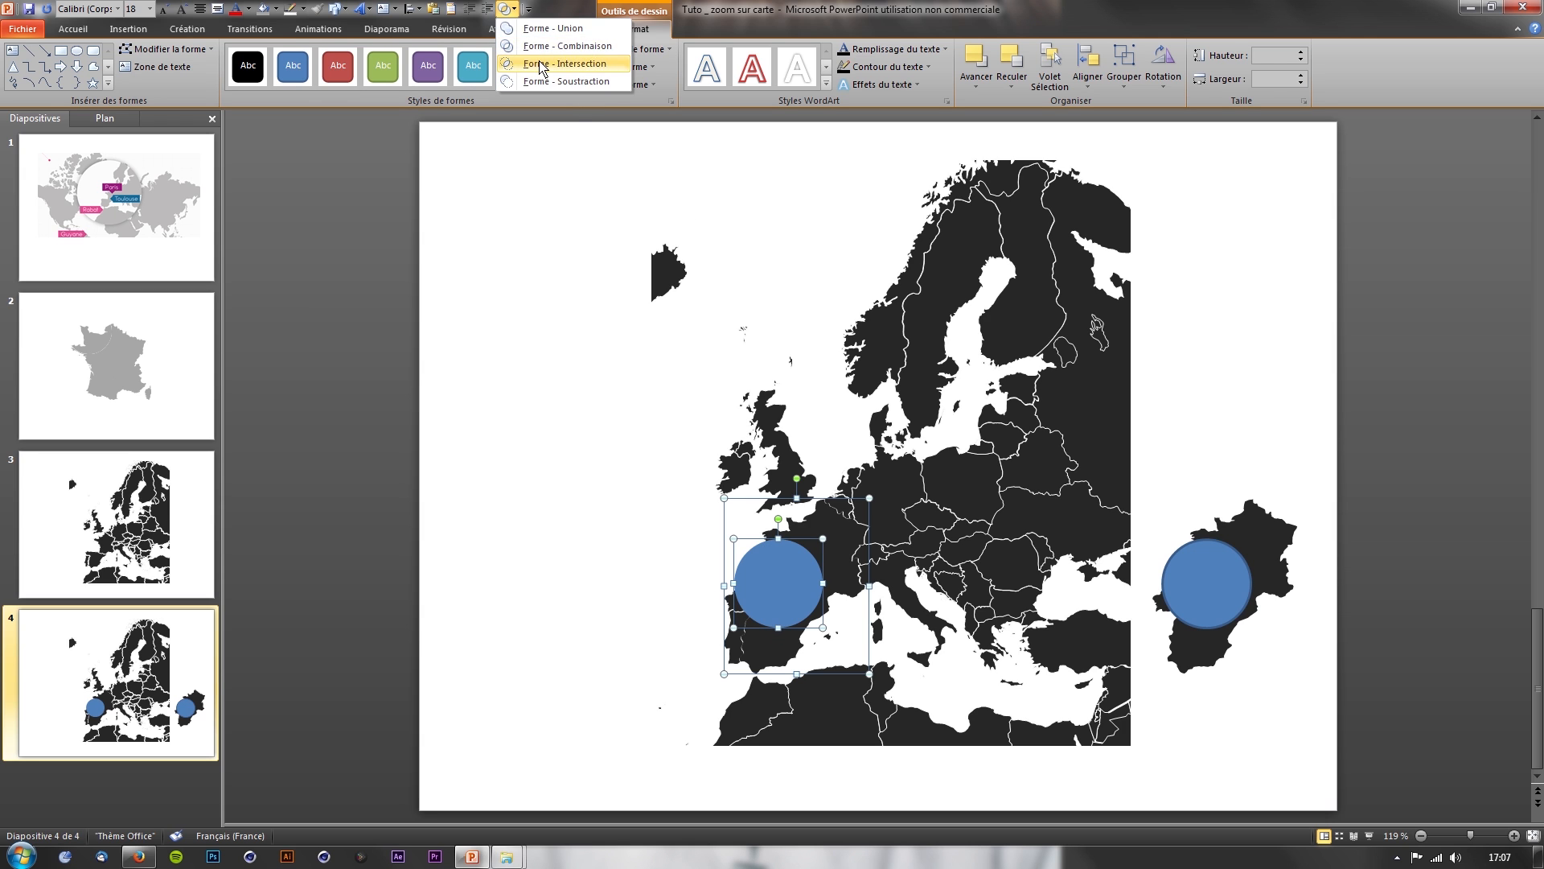
left_click(555, 84)
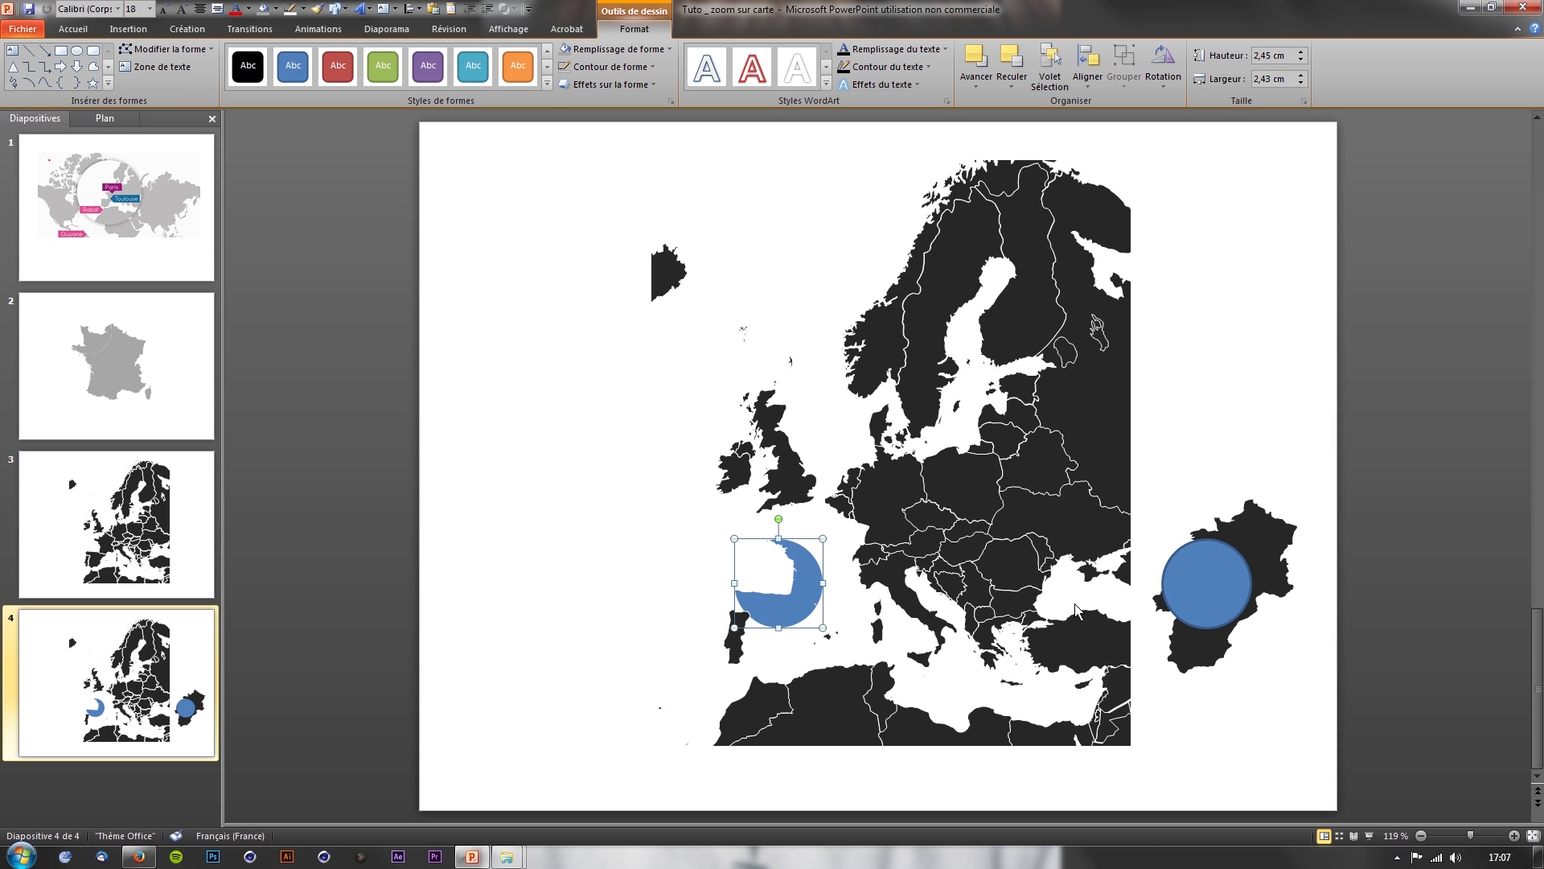
- Move the copied circle and merged countries back onto the map and nudge them into their original place
left_click_drag(1336, 494, 1149, 716)
left_click_drag(1285, 580, 858, 573)
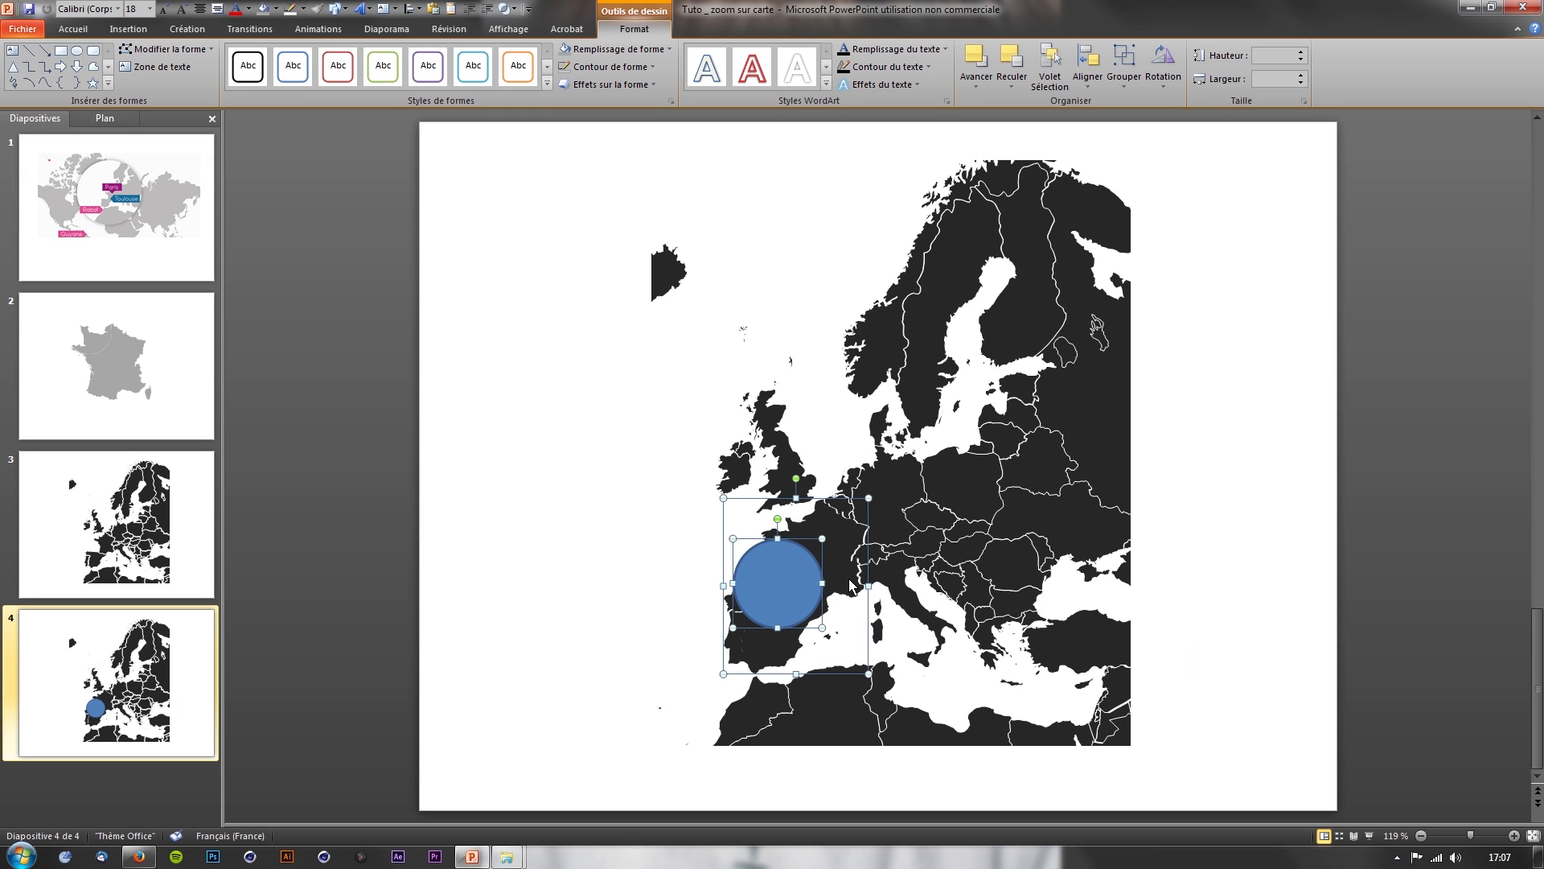
key("ctrl")
key("ctrl+Right")
key("ctrl+Right")
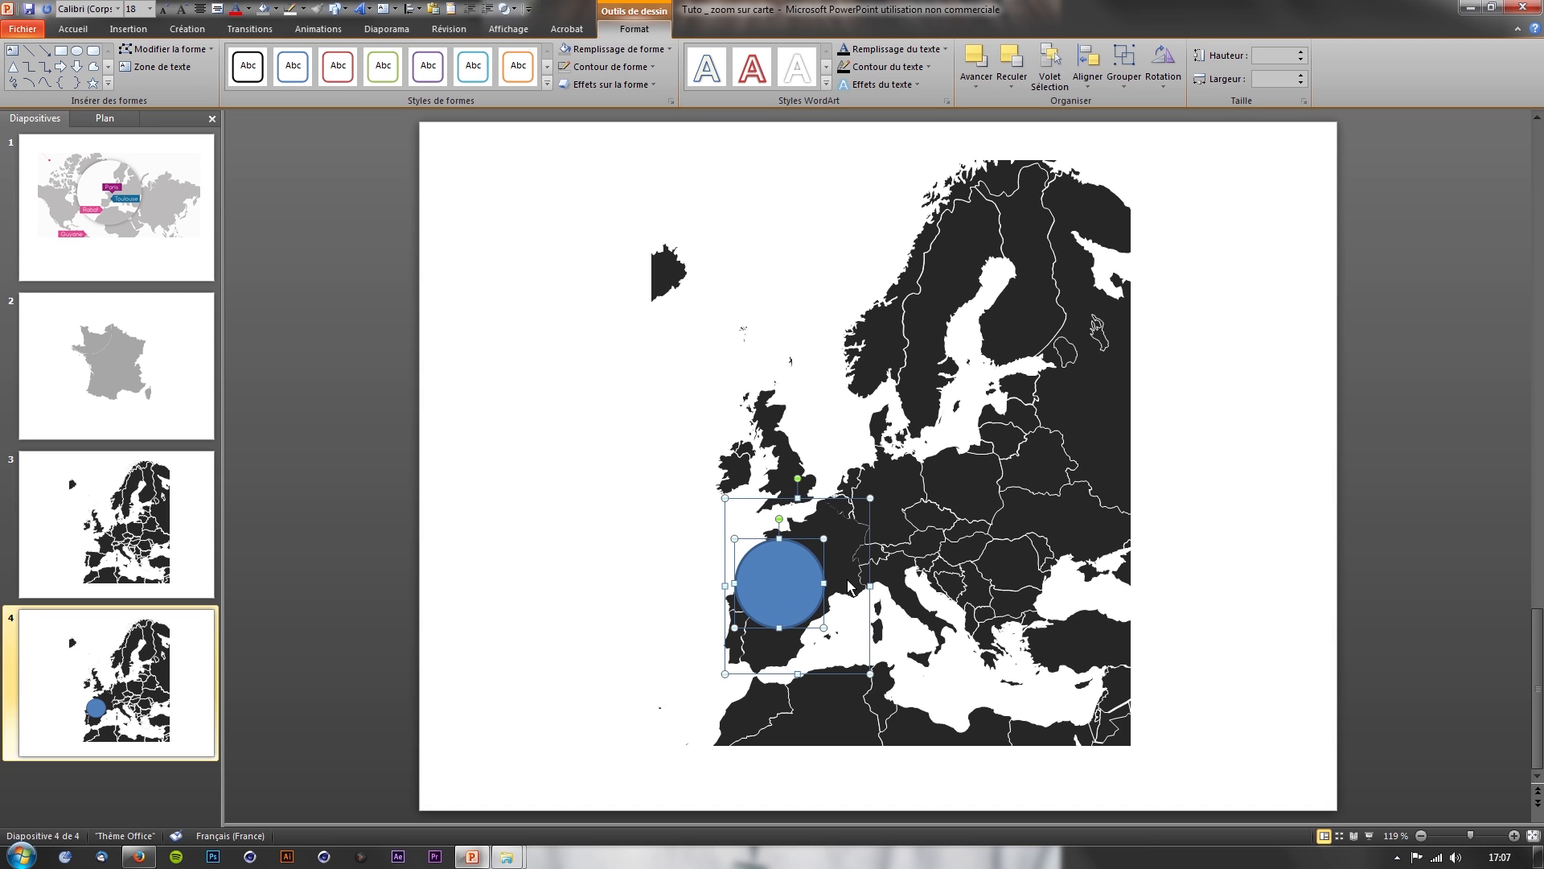
key("ctrl+Left")
- Try to pull the upper circle aside to reach the intersected piece beneath, and undo that move
left_click(685, 547)
left_click(805, 562)
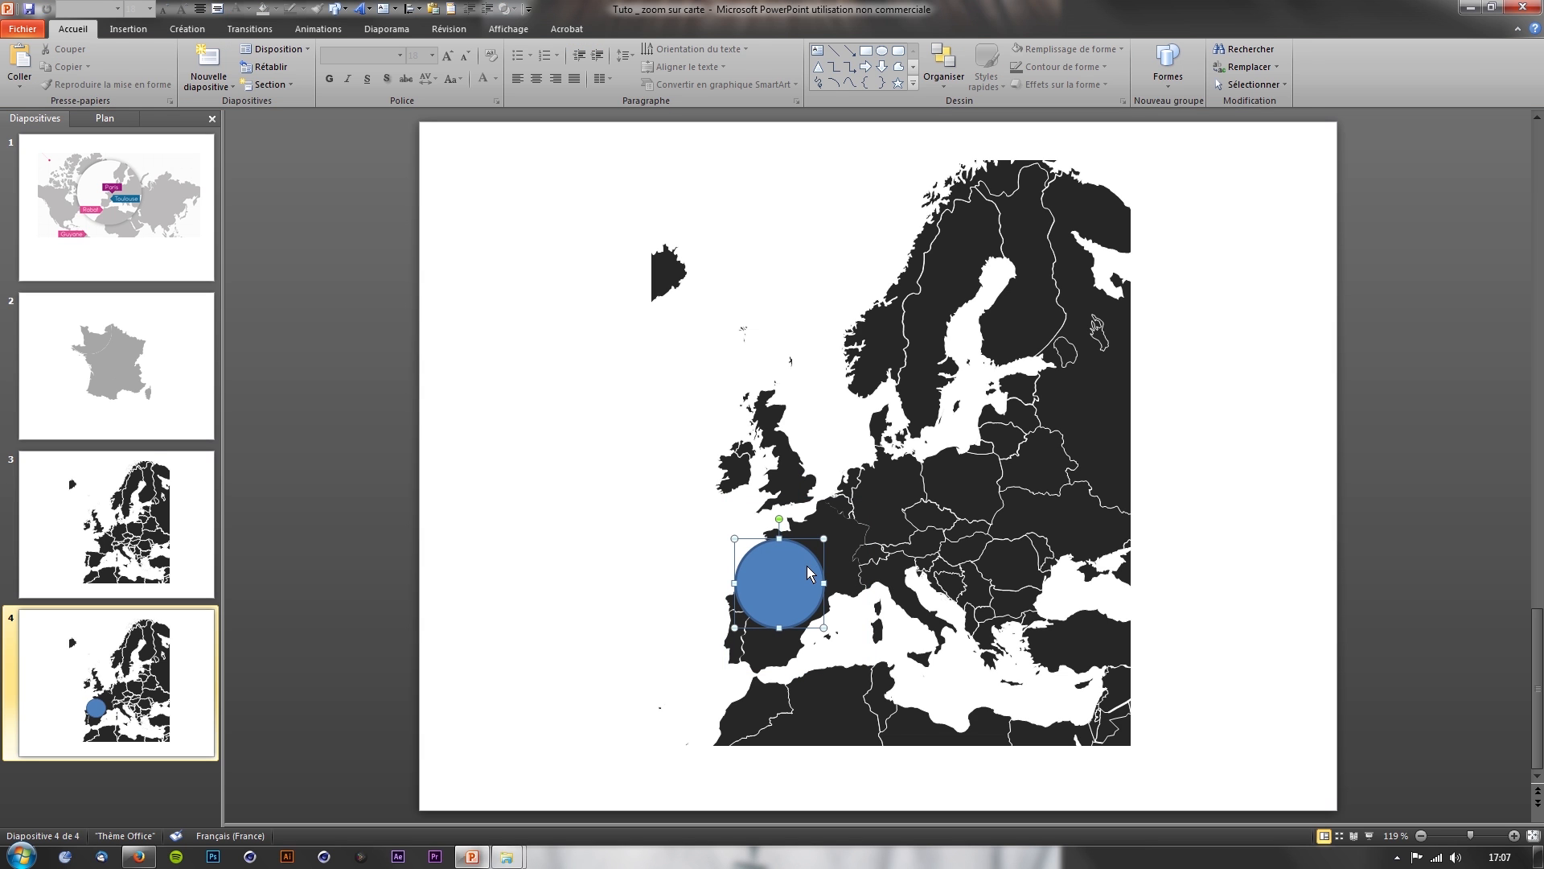
left_click_drag(685, 524, 847, 644)
left_click(850, 635)
left_click(792, 591)
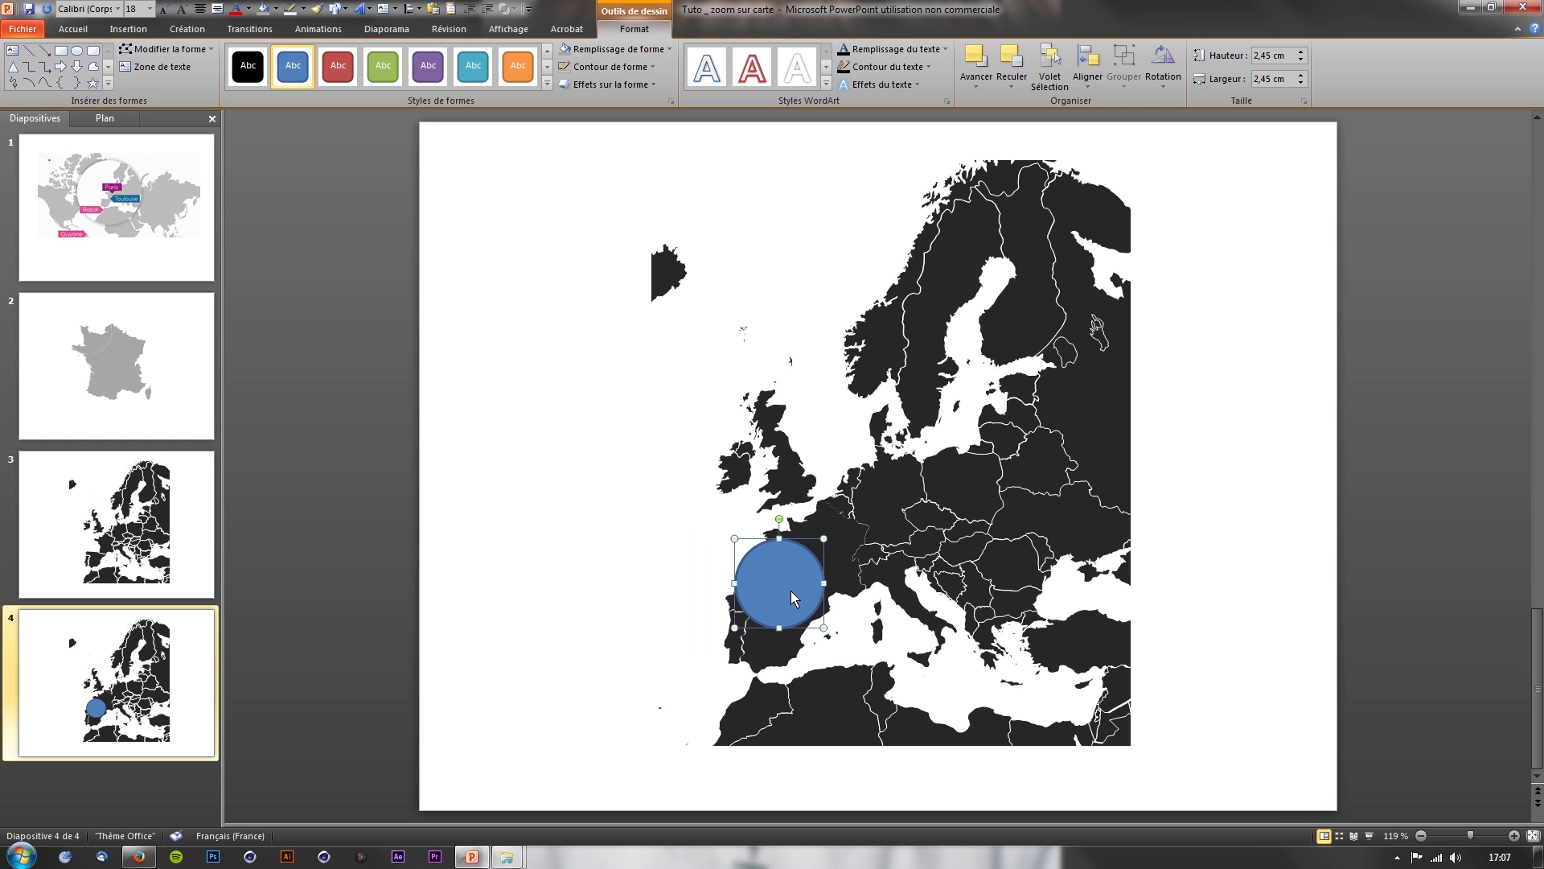
left_click_drag(792, 596, 666, 581)
key("ctrl+z")
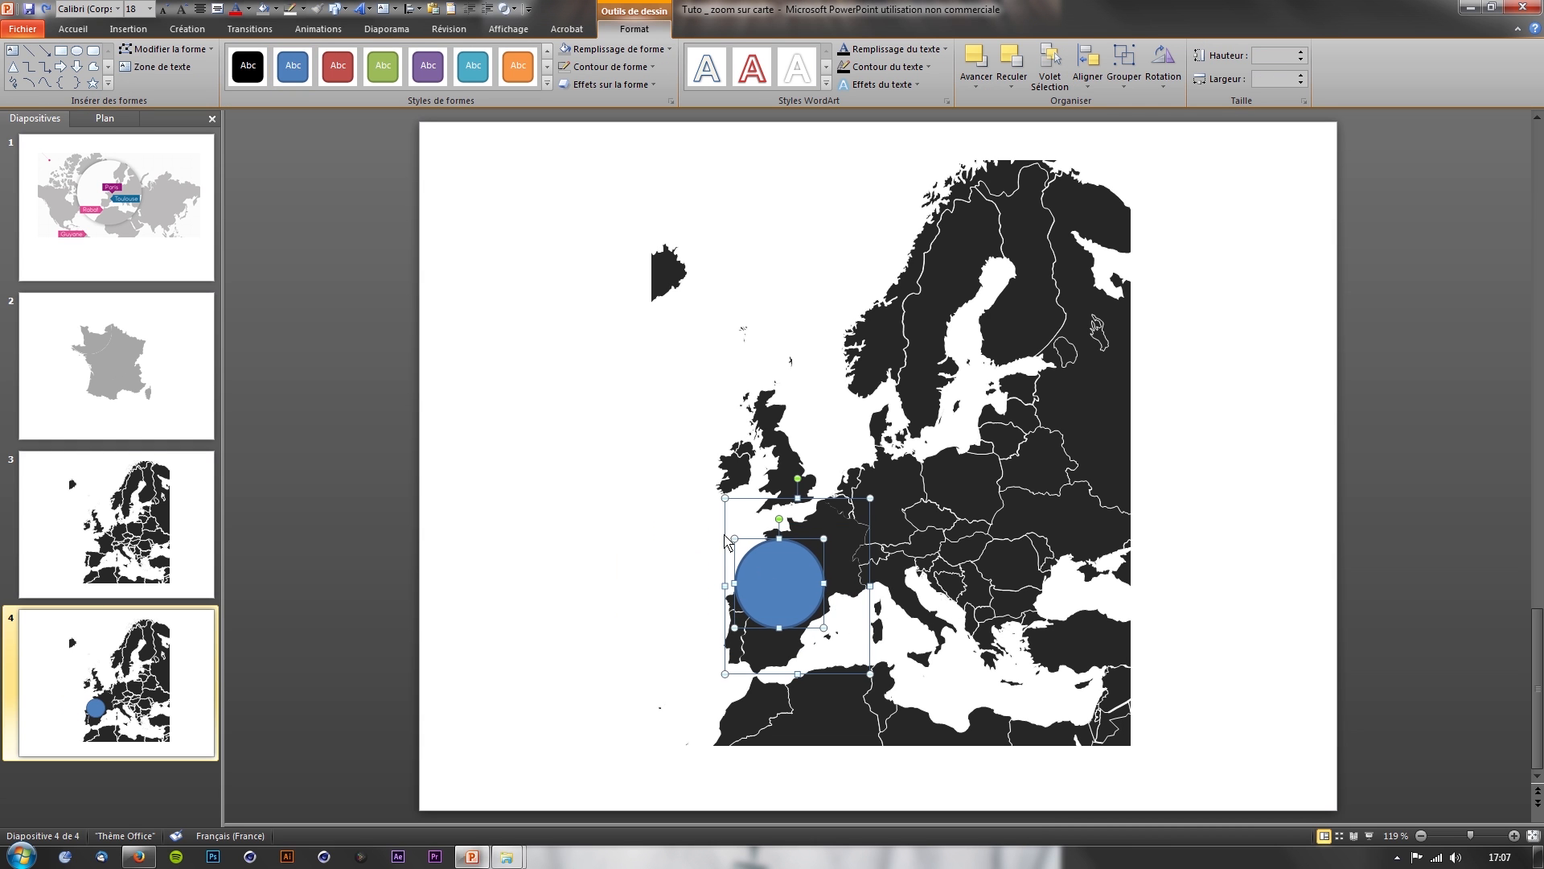
- Undo the moves of the copied shapes and the intersection of the circle with the merged countries
left_click_drag(774, 567, 914, 571)
key("ctrl+z")
key("ctrl+z")
key("ctrl+z")
key("ctrl+z")
key("ctrl+z")
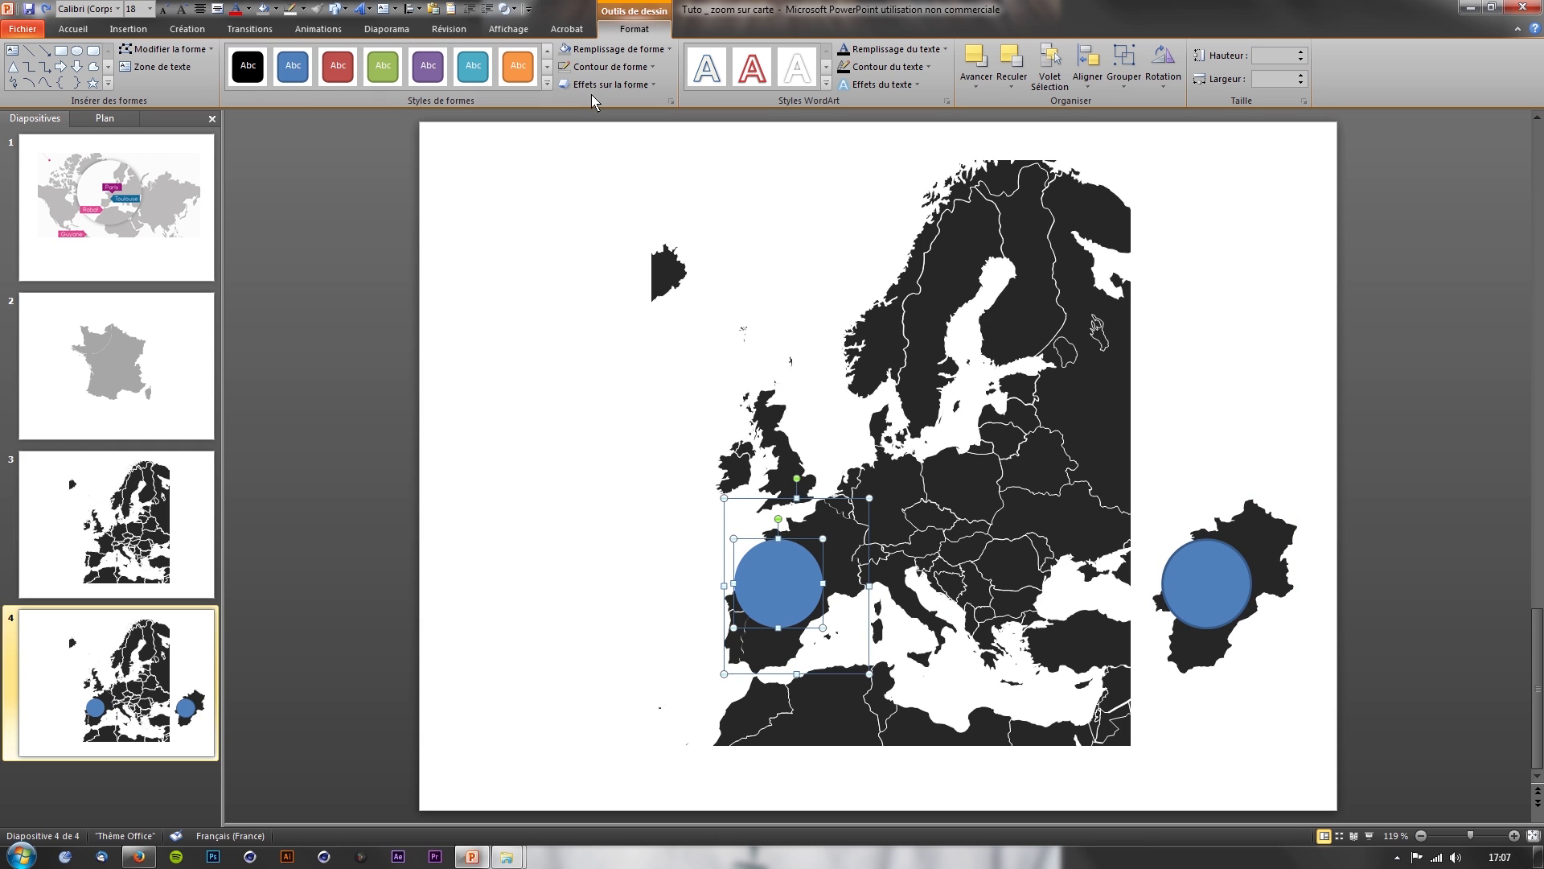
- Intersect the circle with the merged France and Iberia shape using Forme - Intersection, and bring the resulting piece to the front
left_click(506, 9)
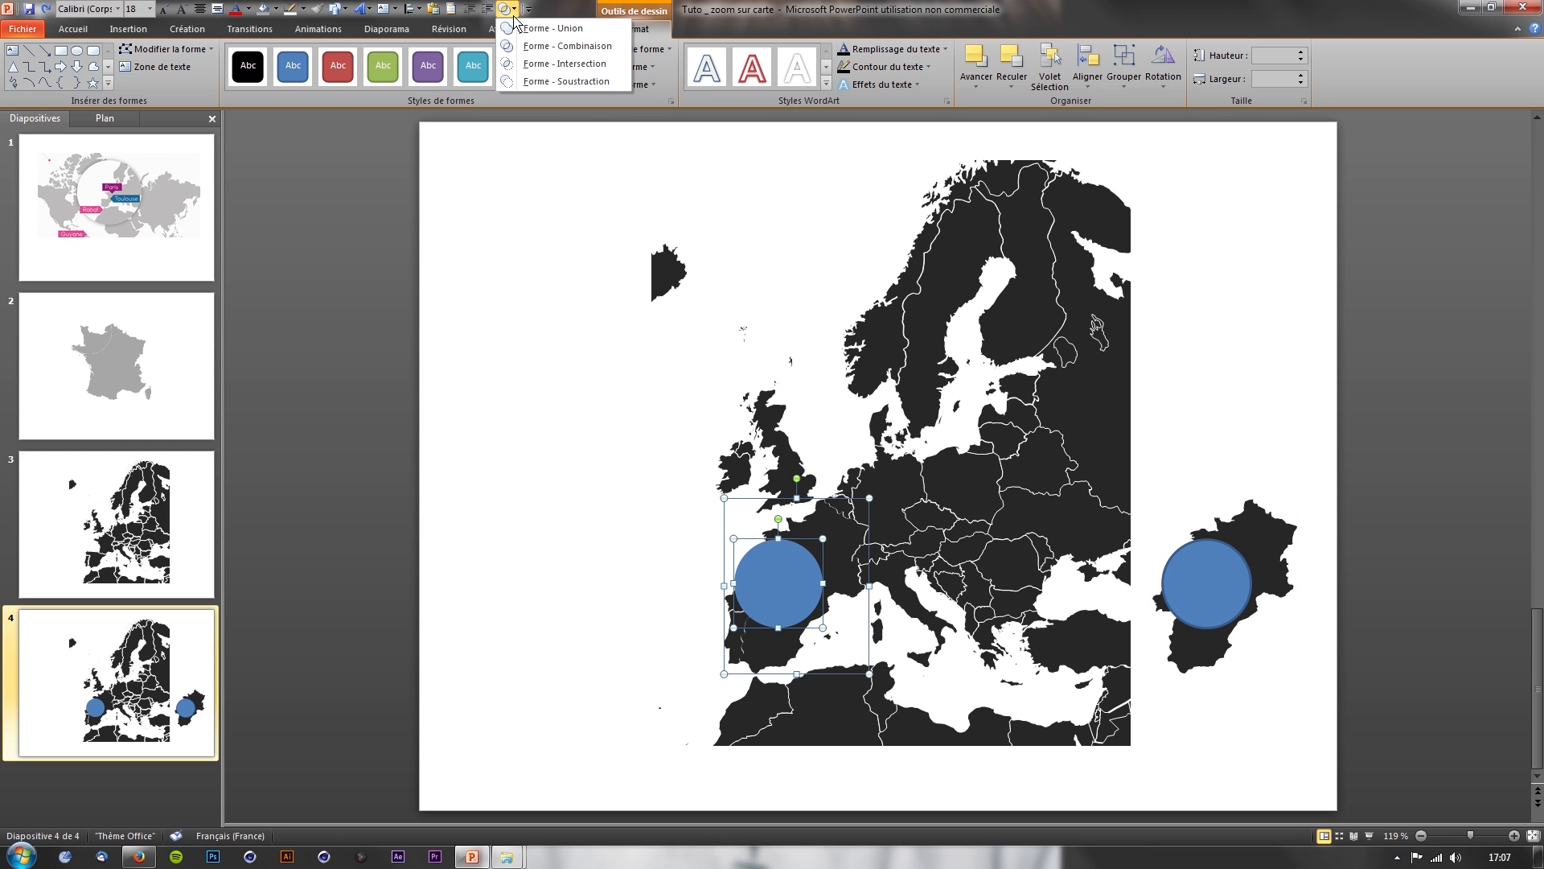
left_click(563, 87)
right_click(800, 620)
mouse_move(911, 494)
left_click(1046, 489)
- Fill the copied circle beside the map with light grey
left_click(1180, 555)
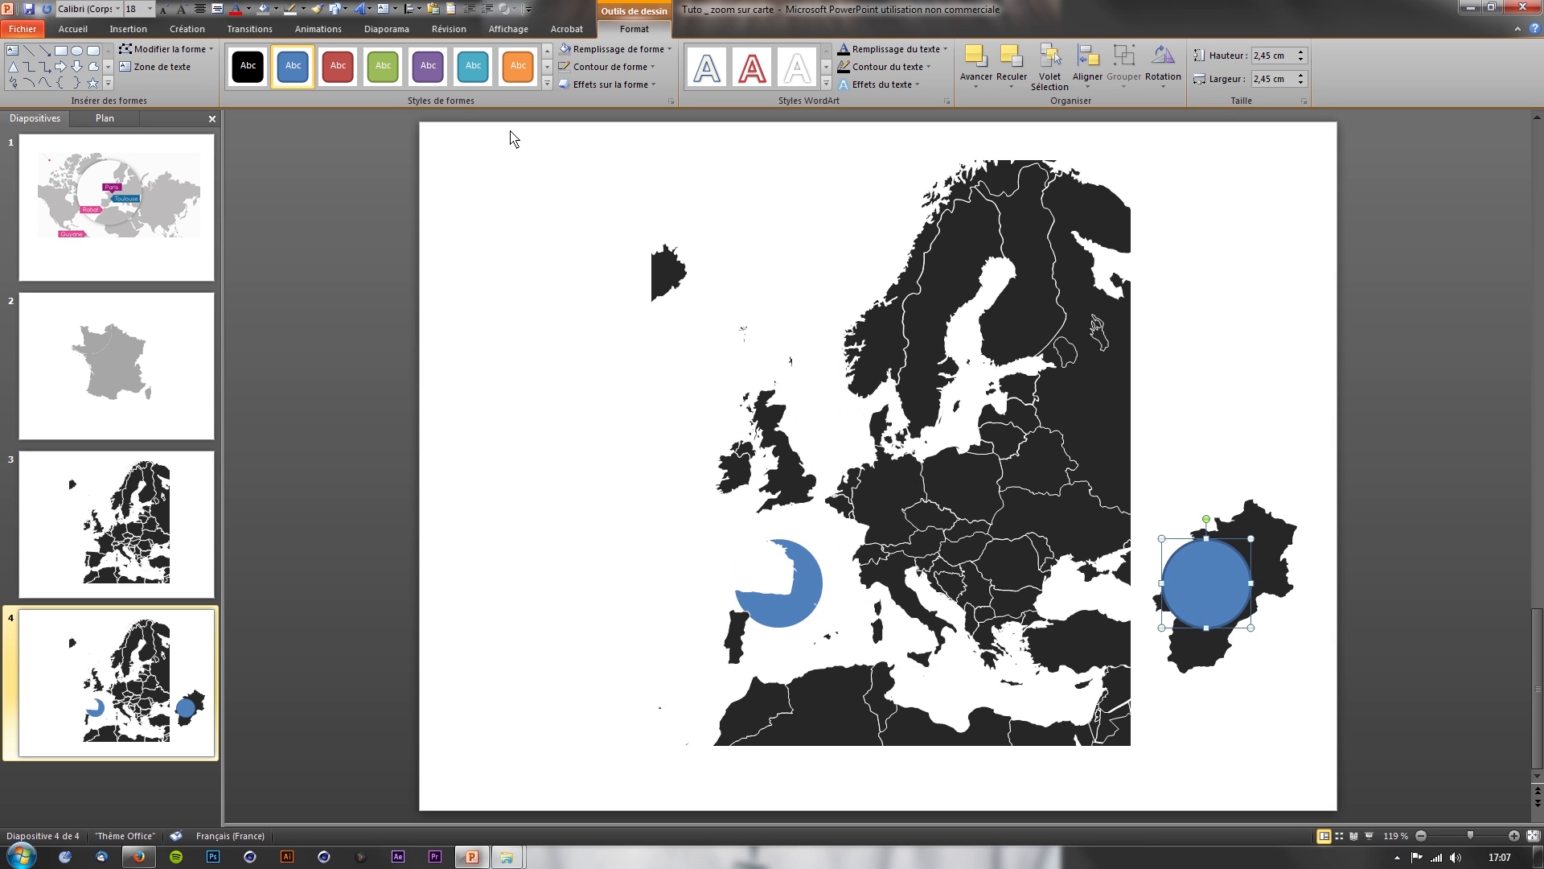
left_click(641, 53)
left_click(573, 125)
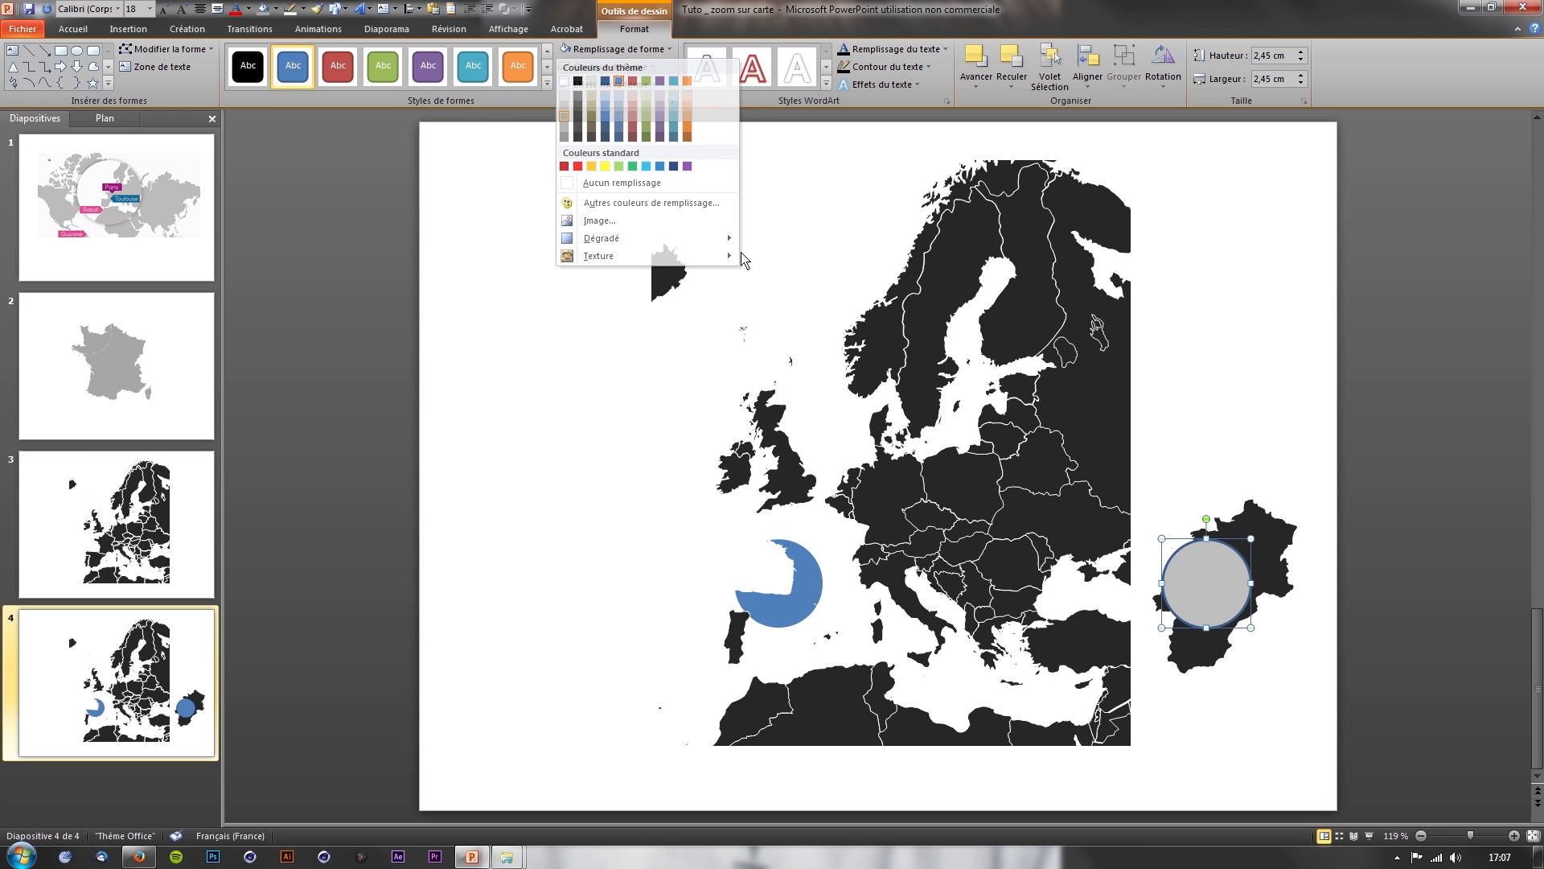
- Move the grey circle and its merged countries together back into the gap on the Europe map
left_click_drag(1374, 494, 1154, 752)
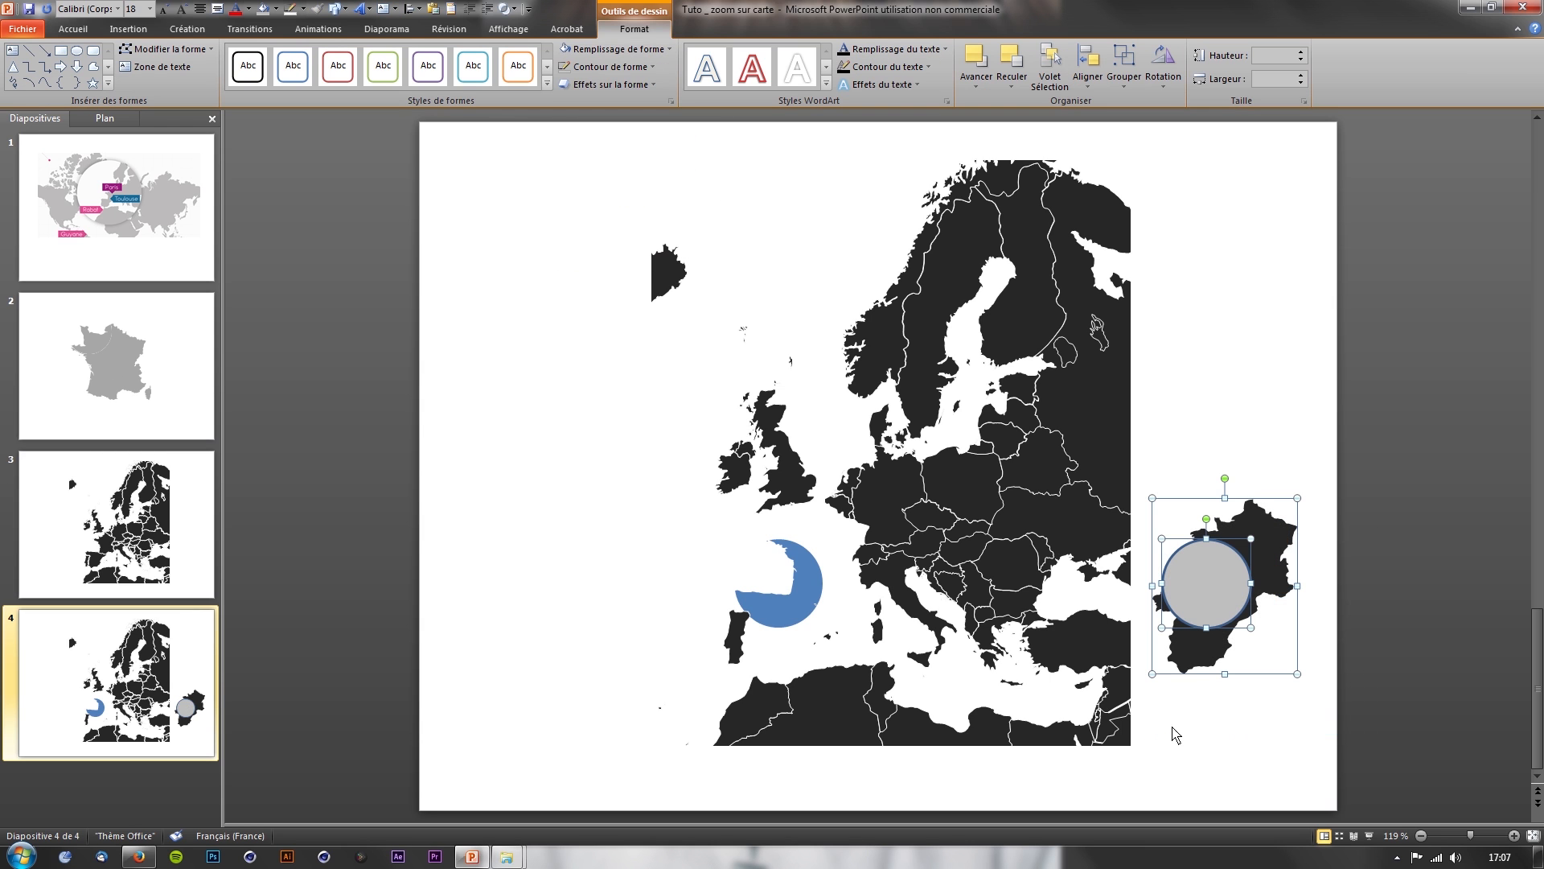
left_click_drag(1191, 666, 768, 664)
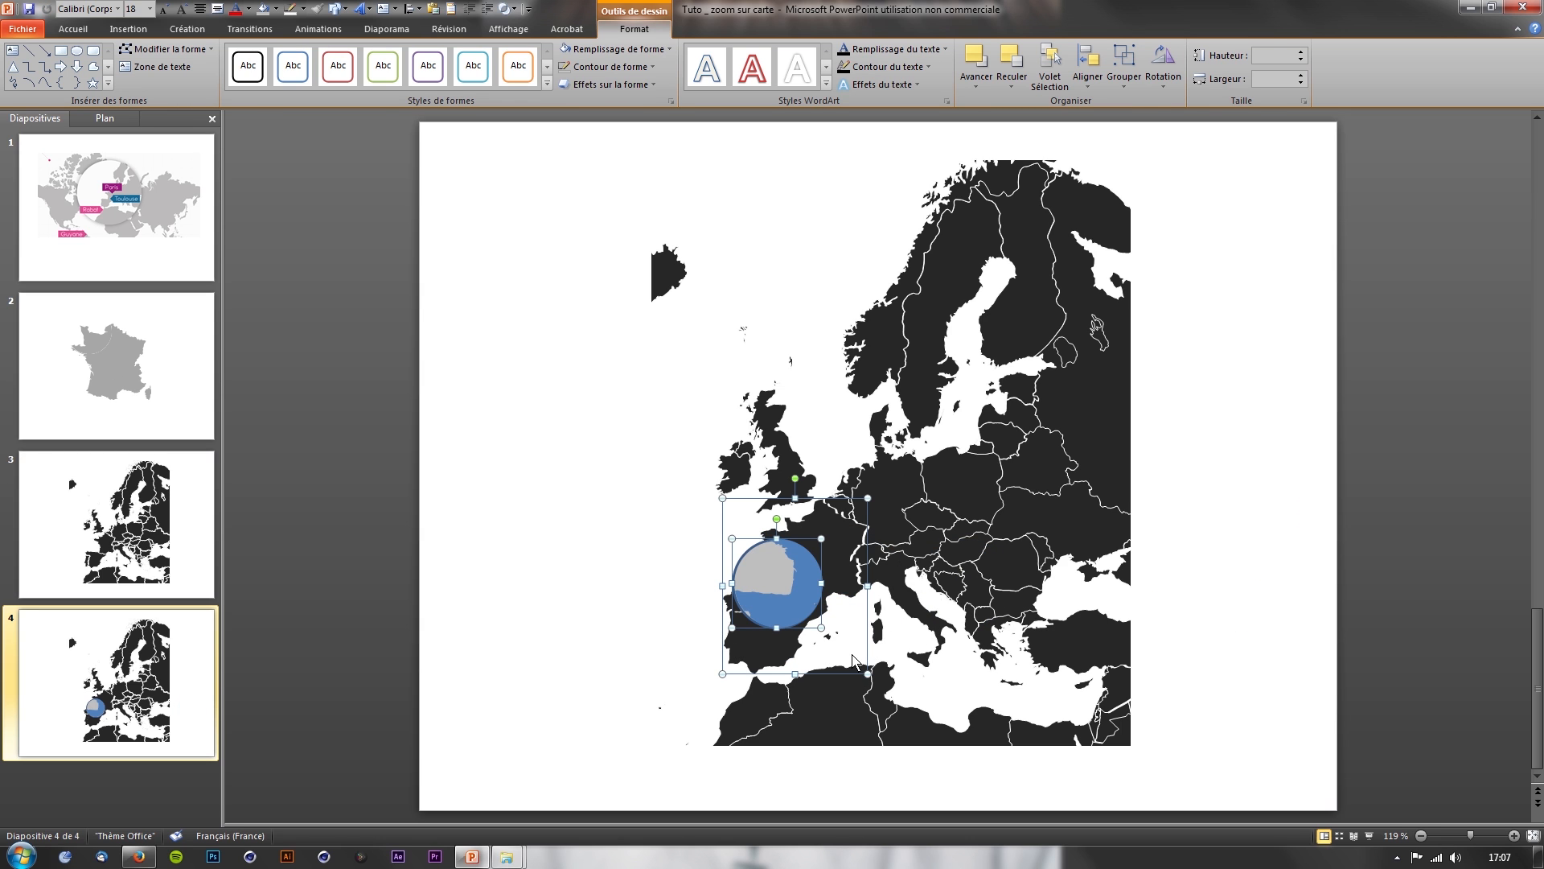
left_click(764, 617)
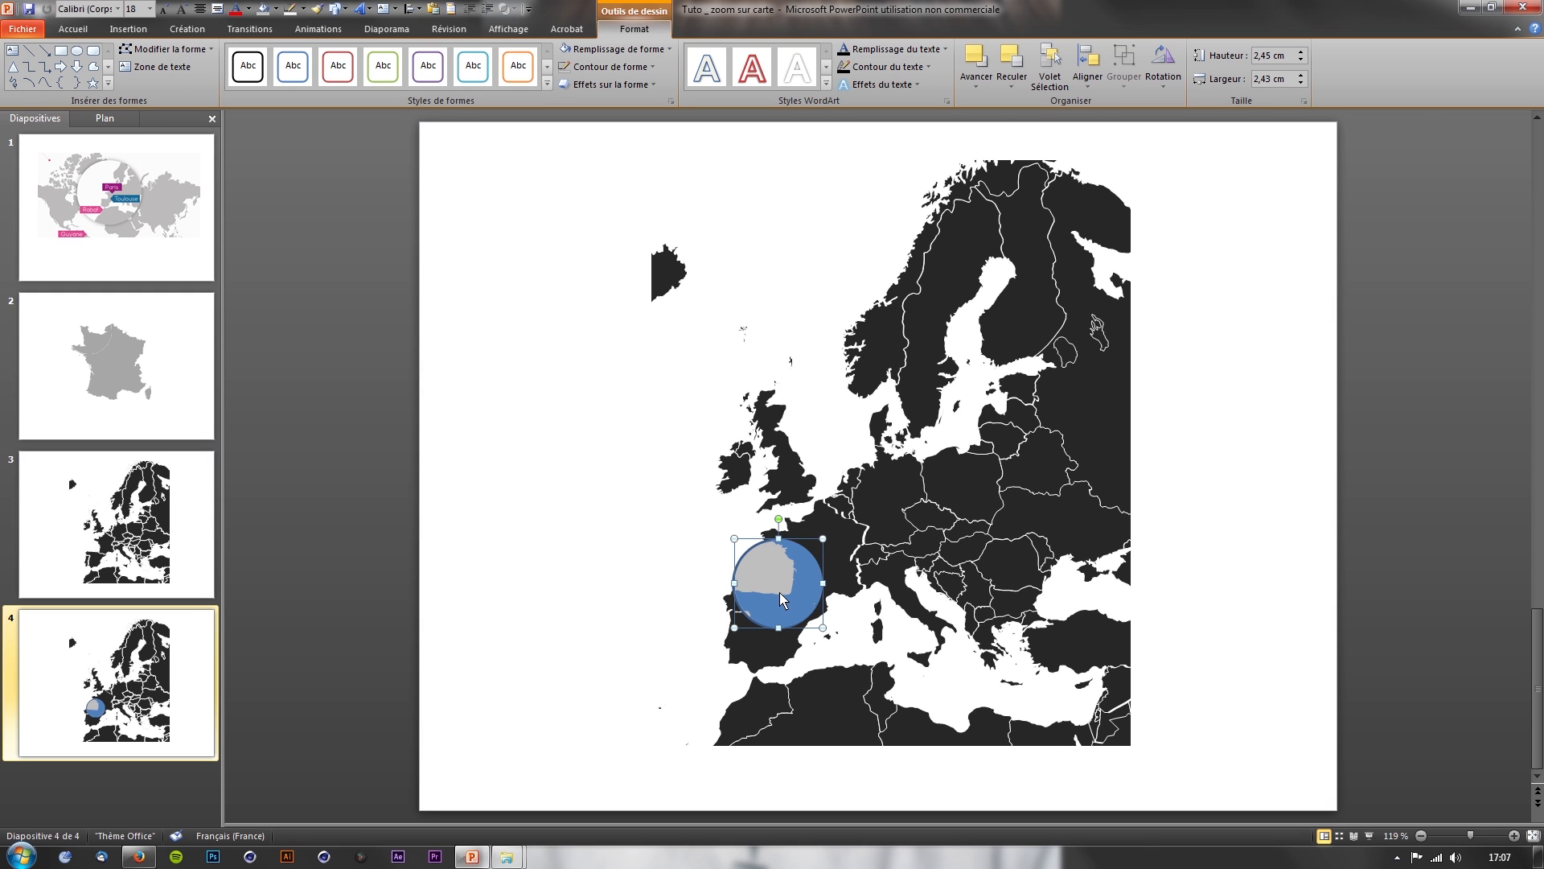
- Nudge the merged countries and grey circle slightly east until they align with the neighbouring borders and the blue piece
scroll(779, 592, "up", 10)
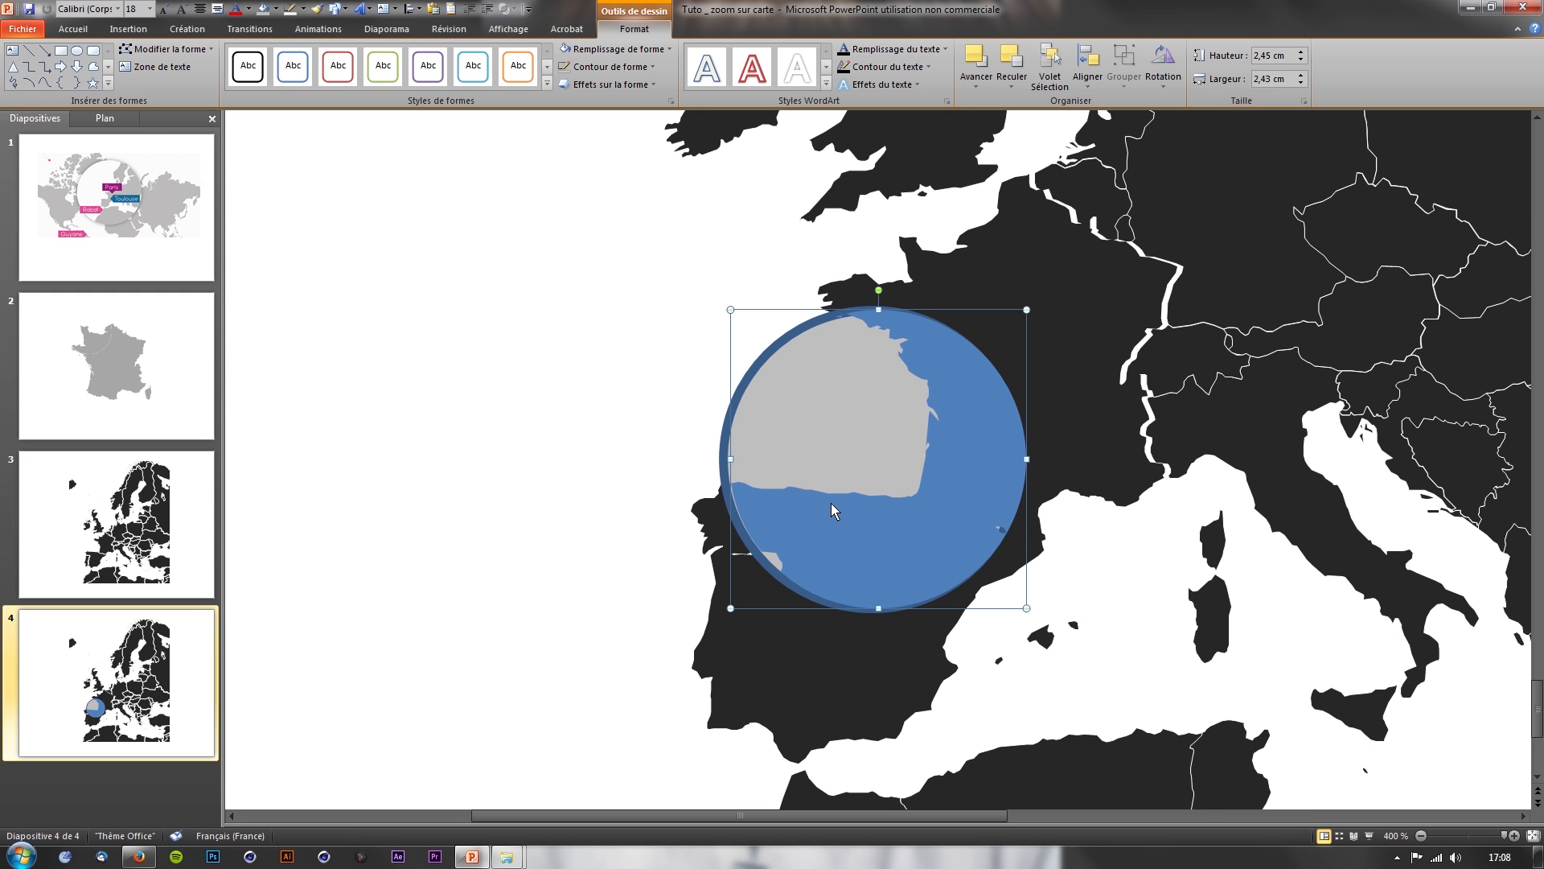
left_click(1046, 397)
left_click(850, 450, "shift")
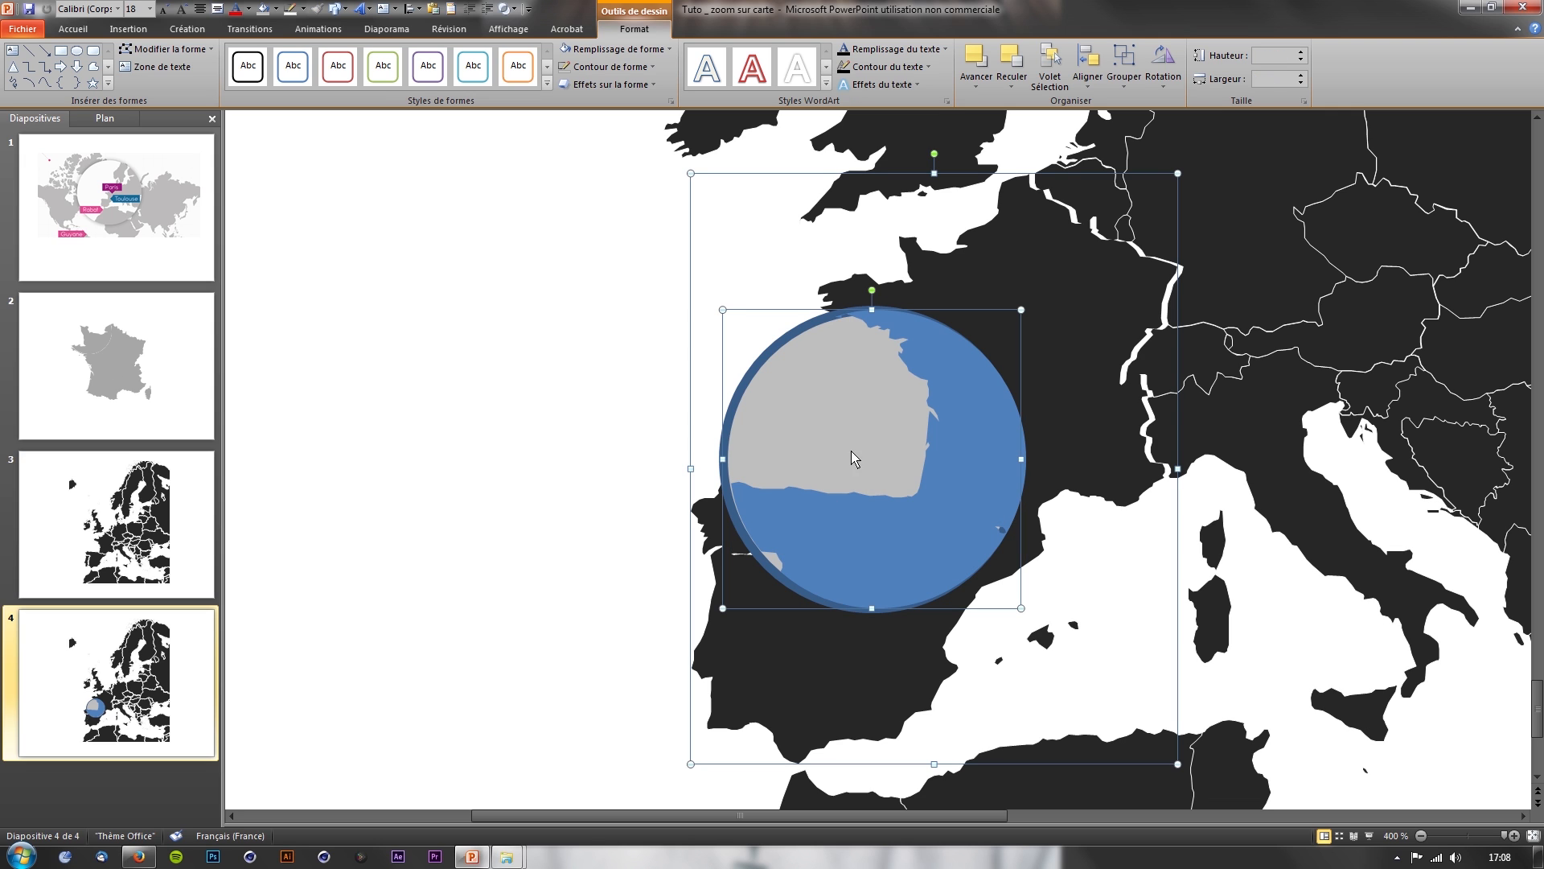
key("ctrl+Right")
key("ctrl+Right")
key("ctrl+Right")
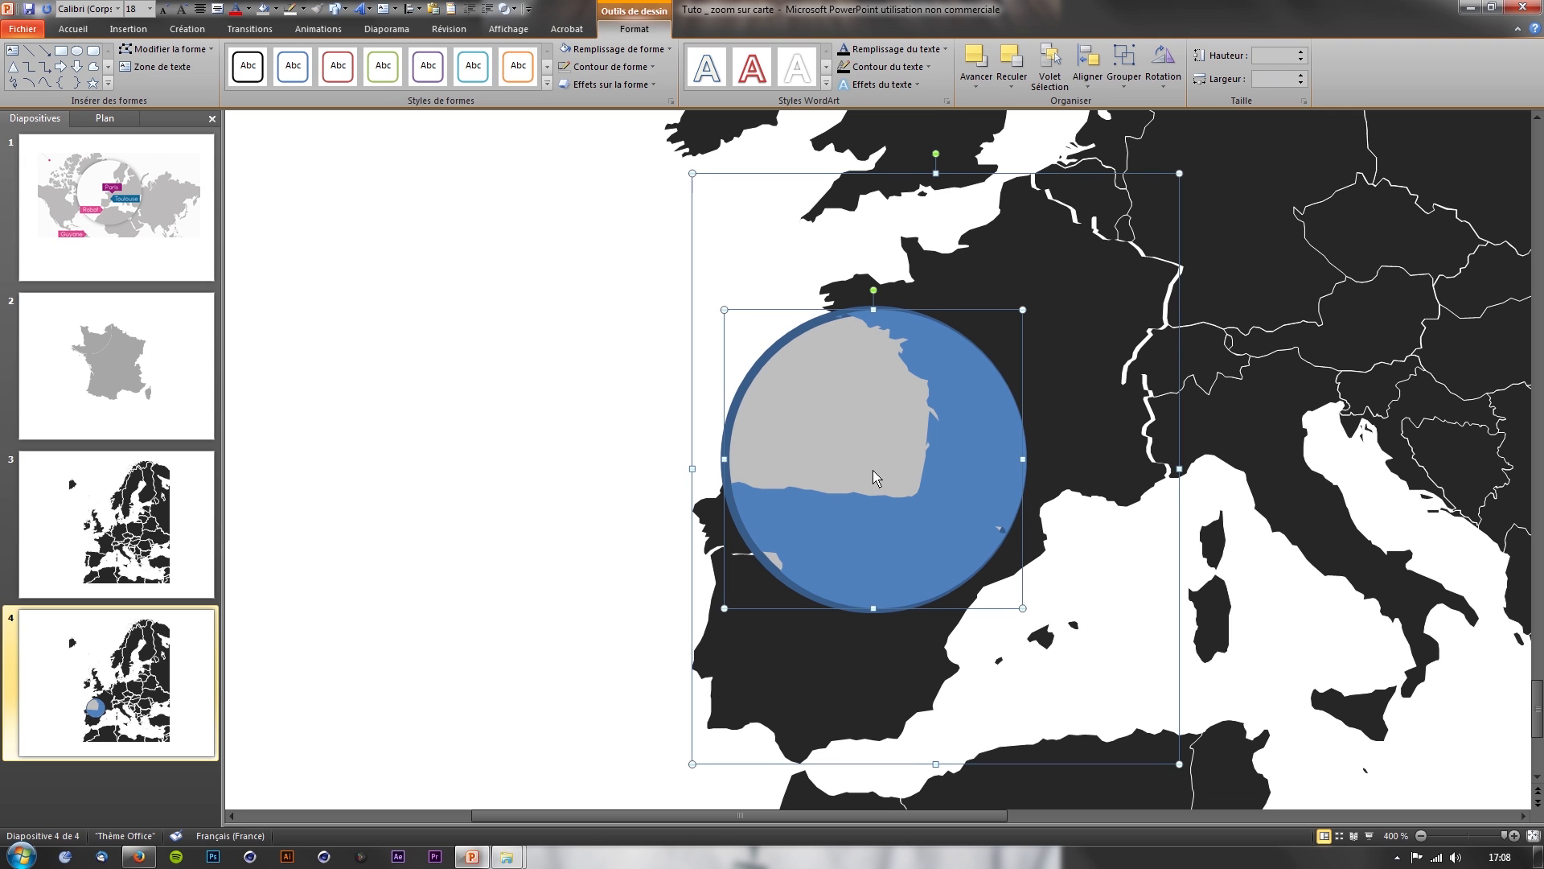
key("ctrl+Right")
key("ctrl+Right")
key("ctrl+Right")
key("ctrl+Right")
key("ctrl+Right")
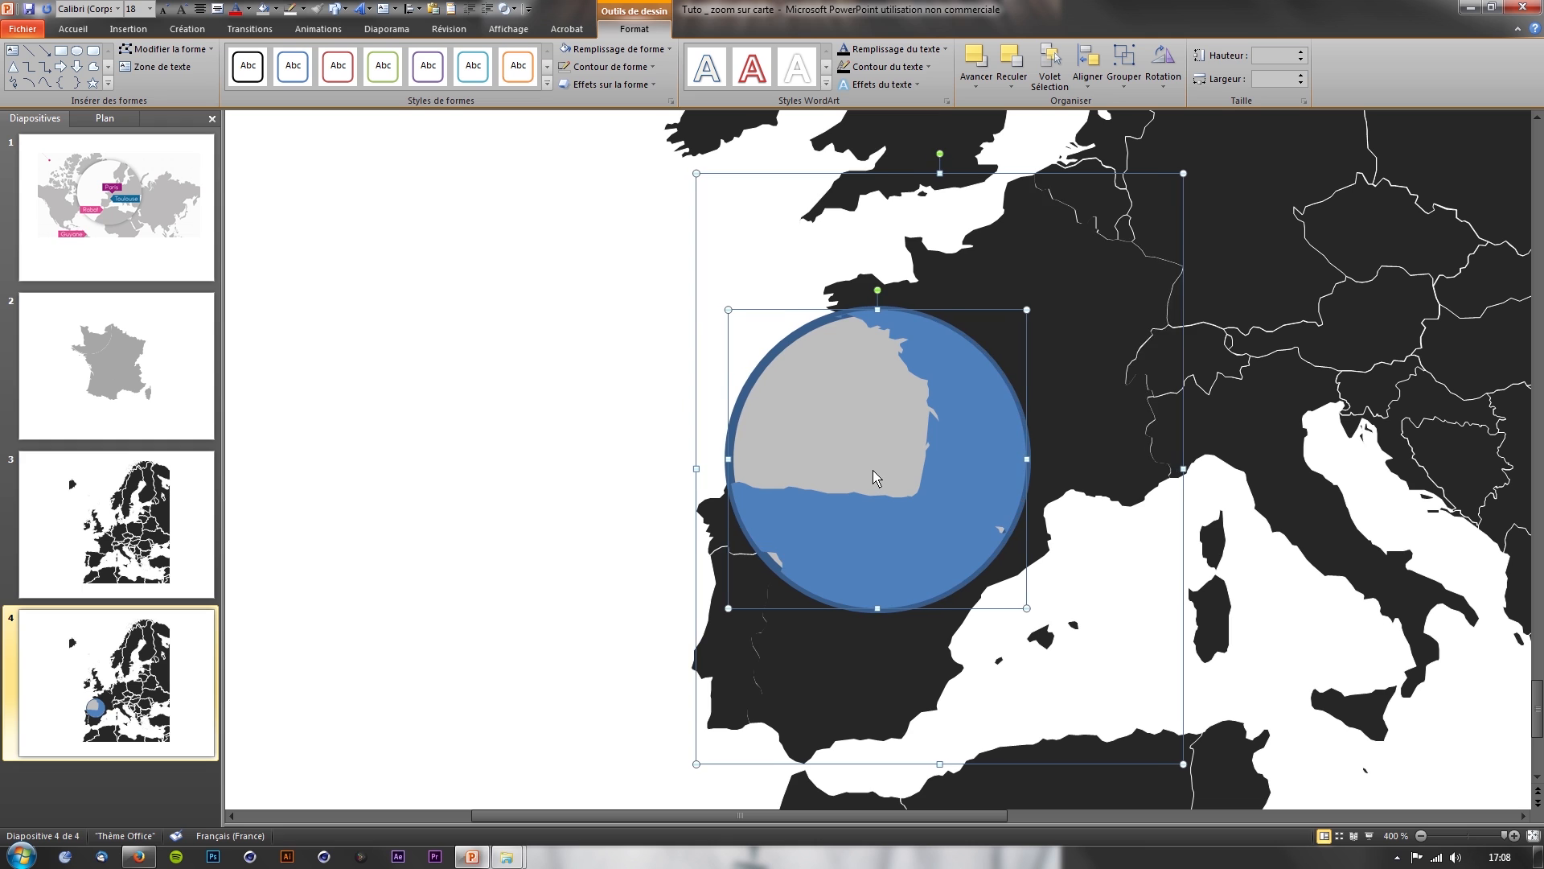
- Nudge the circle and merged countries slightly further east, then remove the outline from the grey circle
key("ctrl+Right")
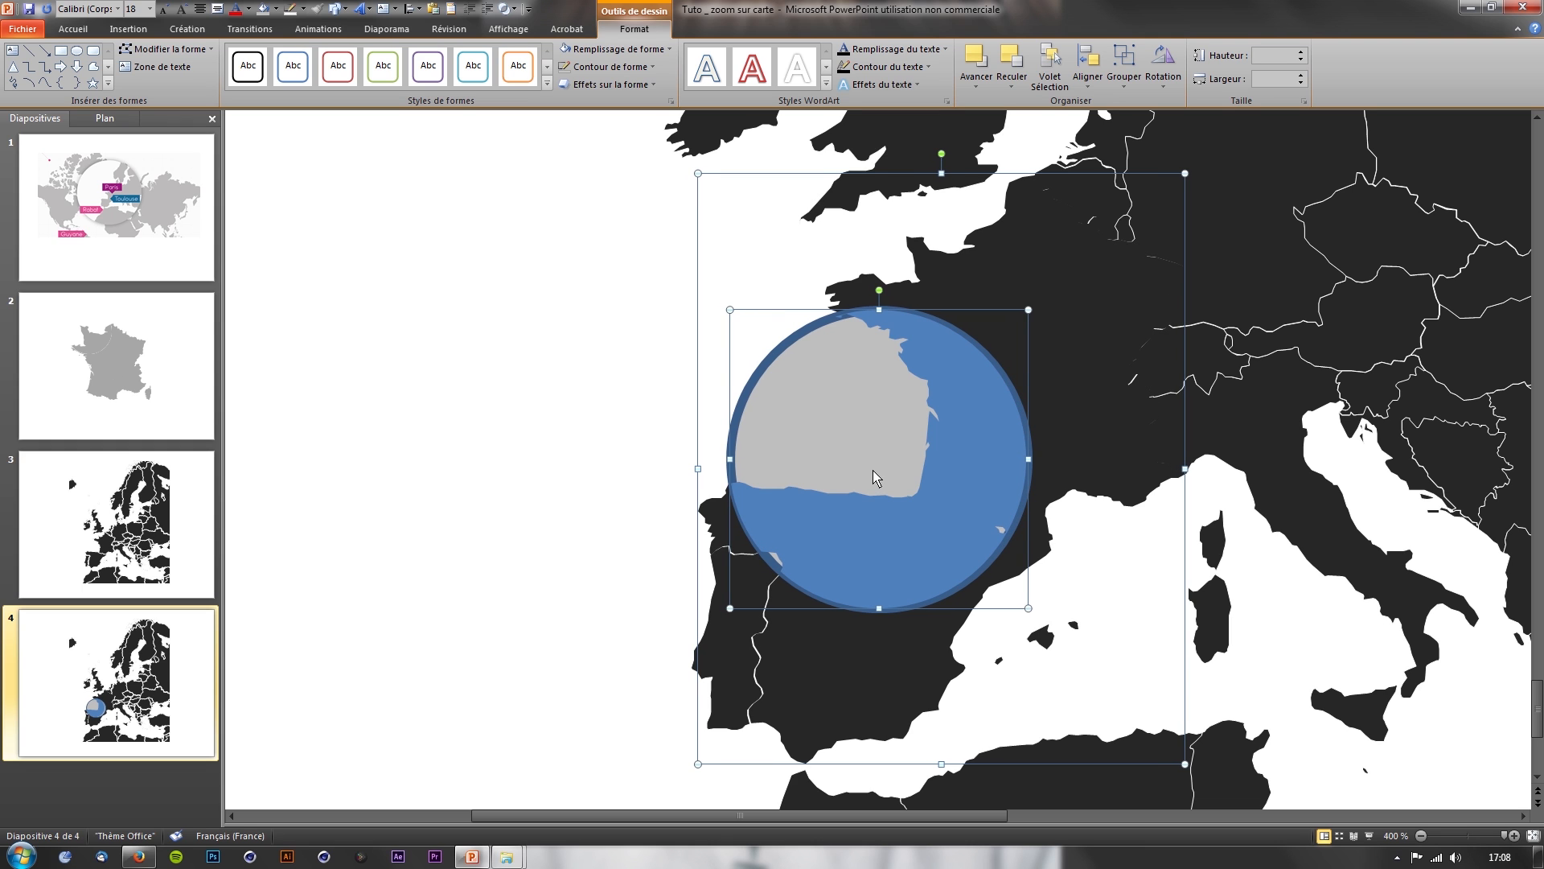
left_click(634, 319)
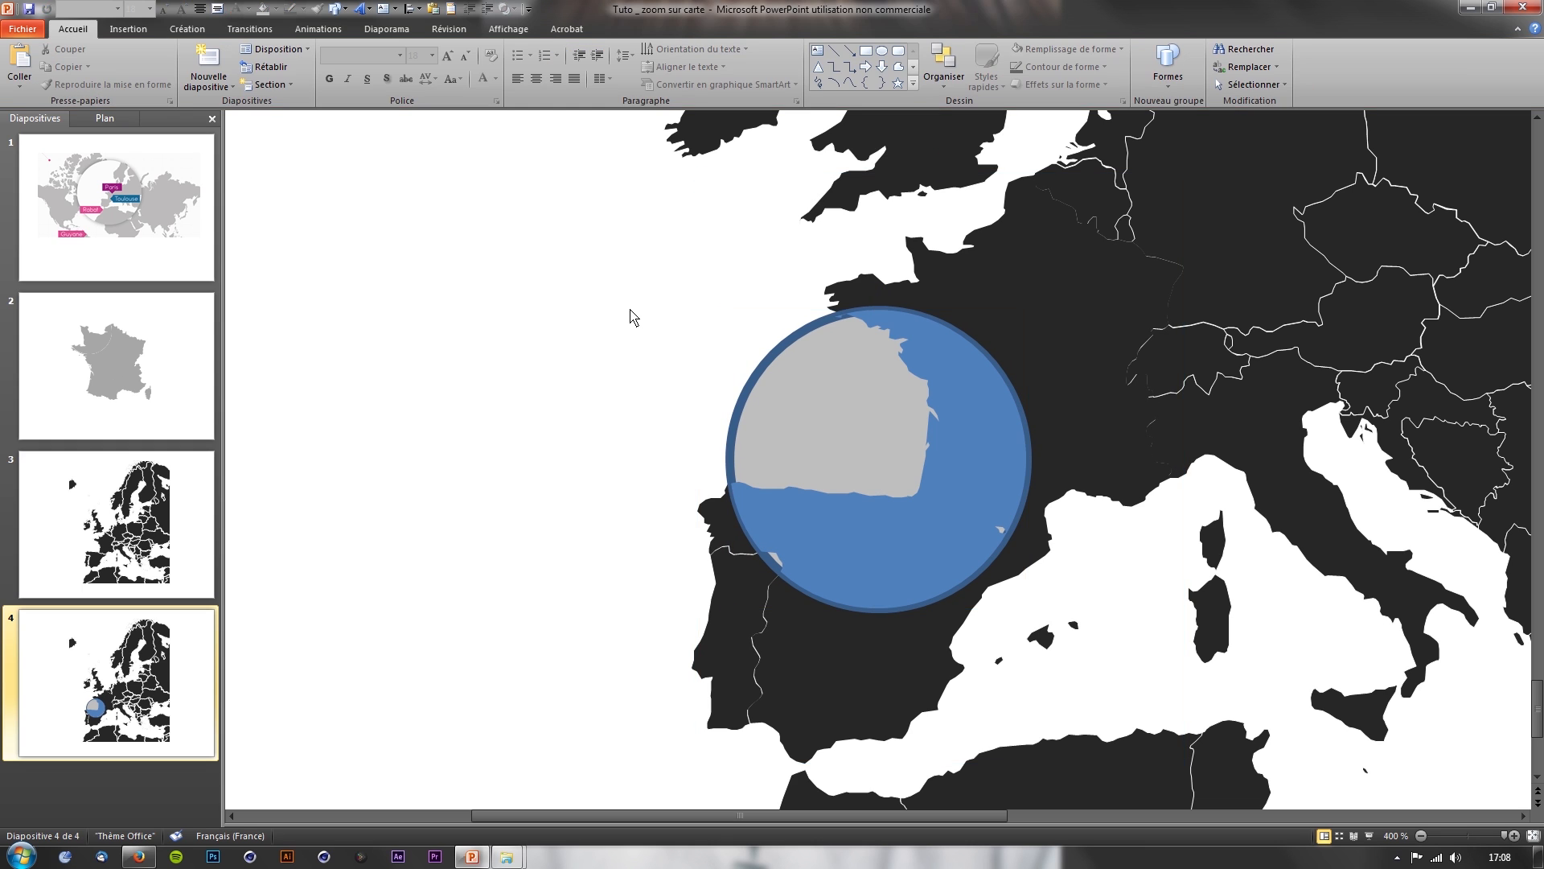
left_click(820, 374)
left_click(625, 68)
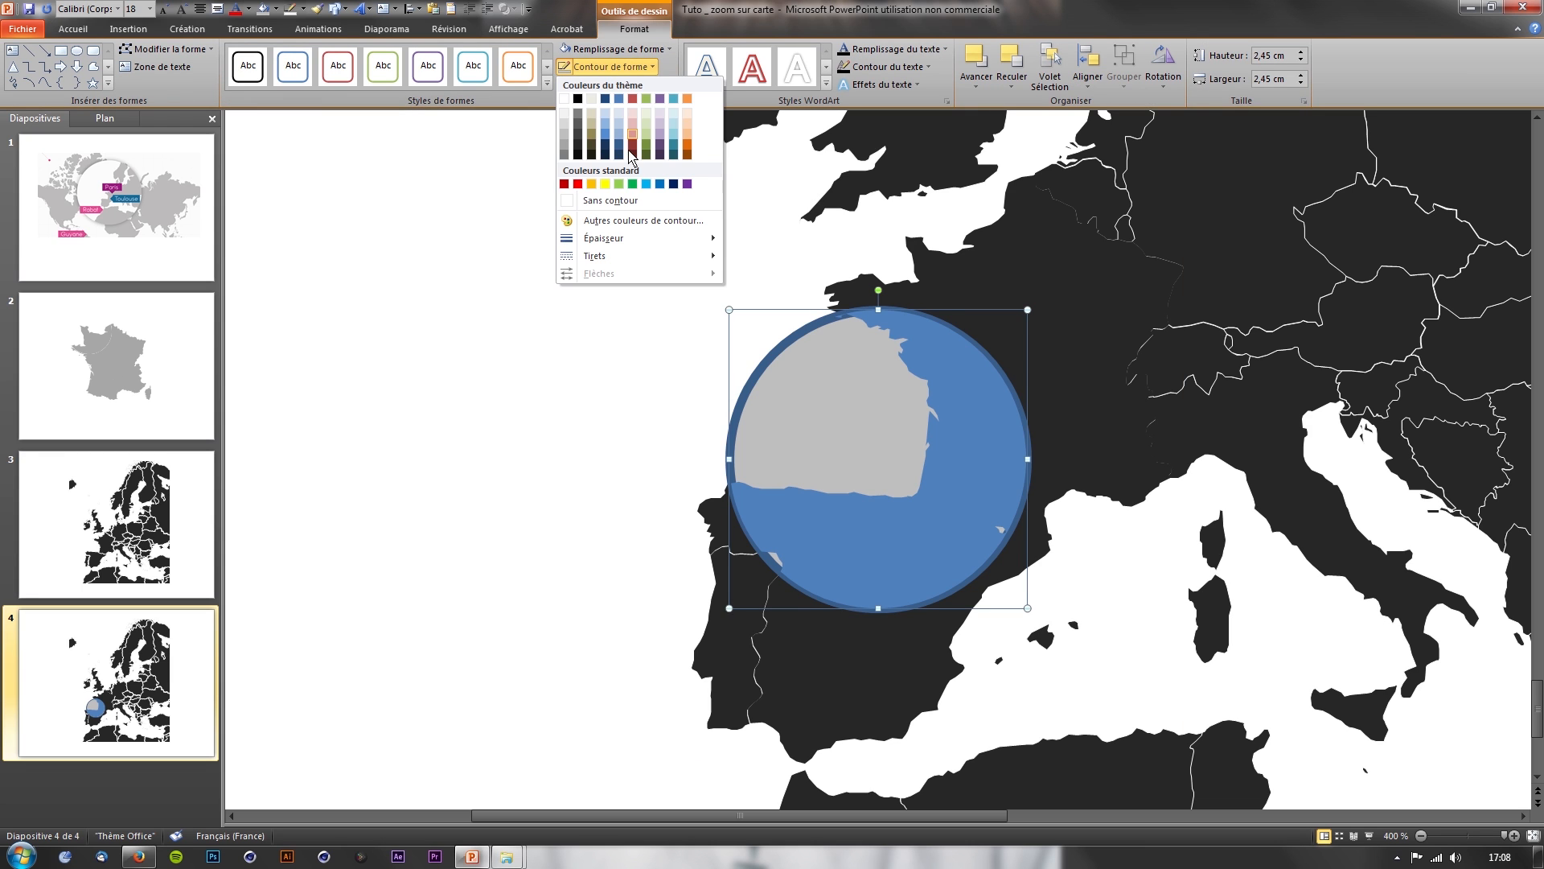
left_click(627, 208)
- Group the grey circle with the blue country piece that overlaps it
left_click(912, 556, "ctrl")
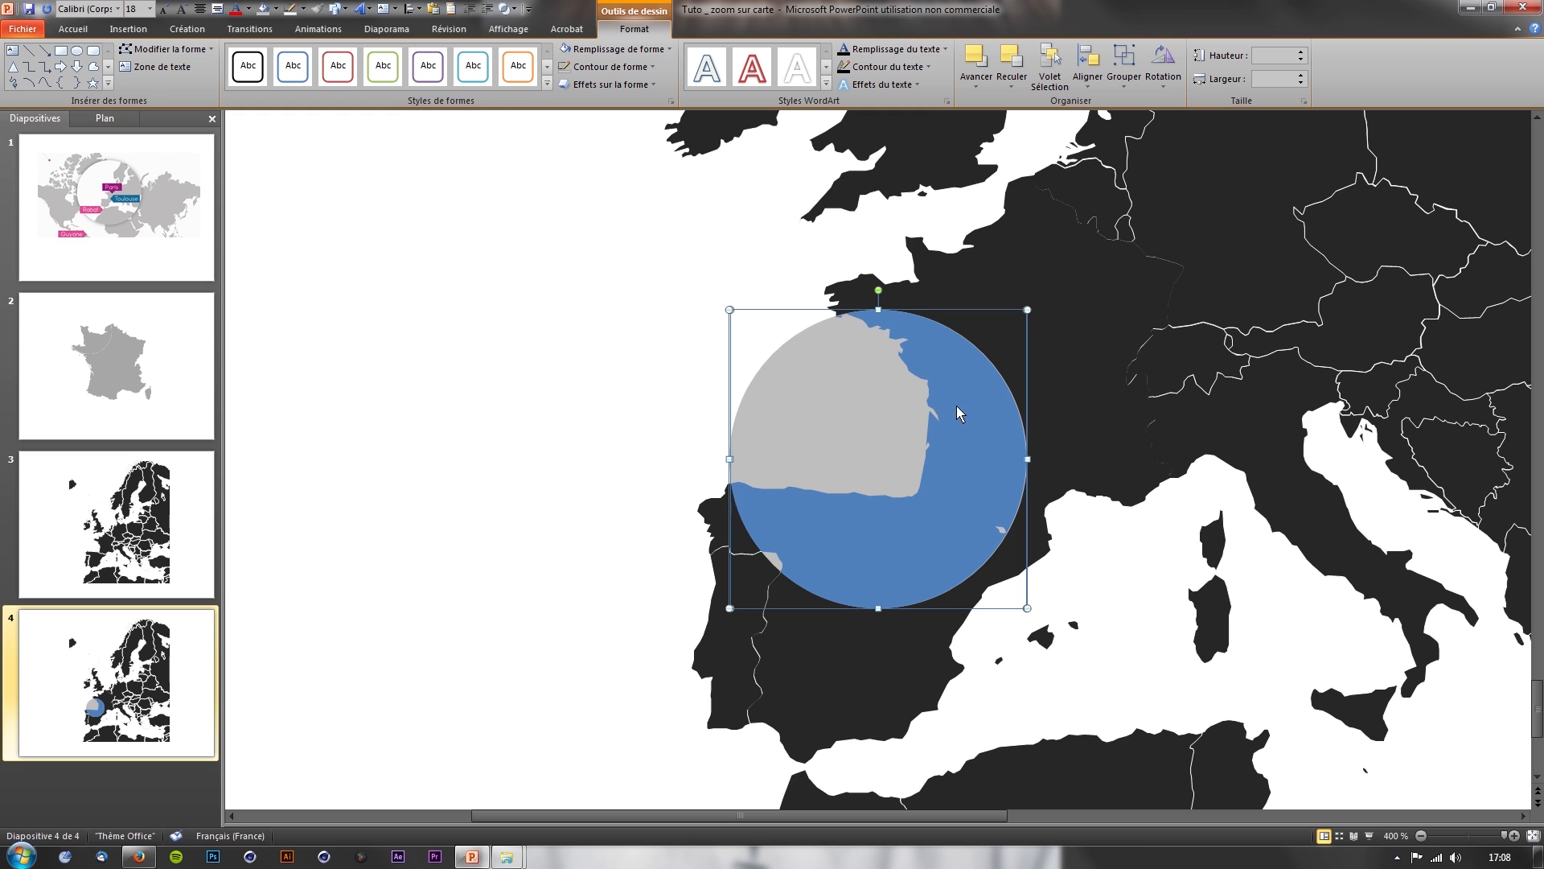
right_click(805, 414)
mouse_move(892, 504)
left_click(1020, 503)
- Enlarge the grouped magnifier proportionally to about 3.71 cm across and position it over western France and northern Spain
scroll(808, 411, "down", 5)
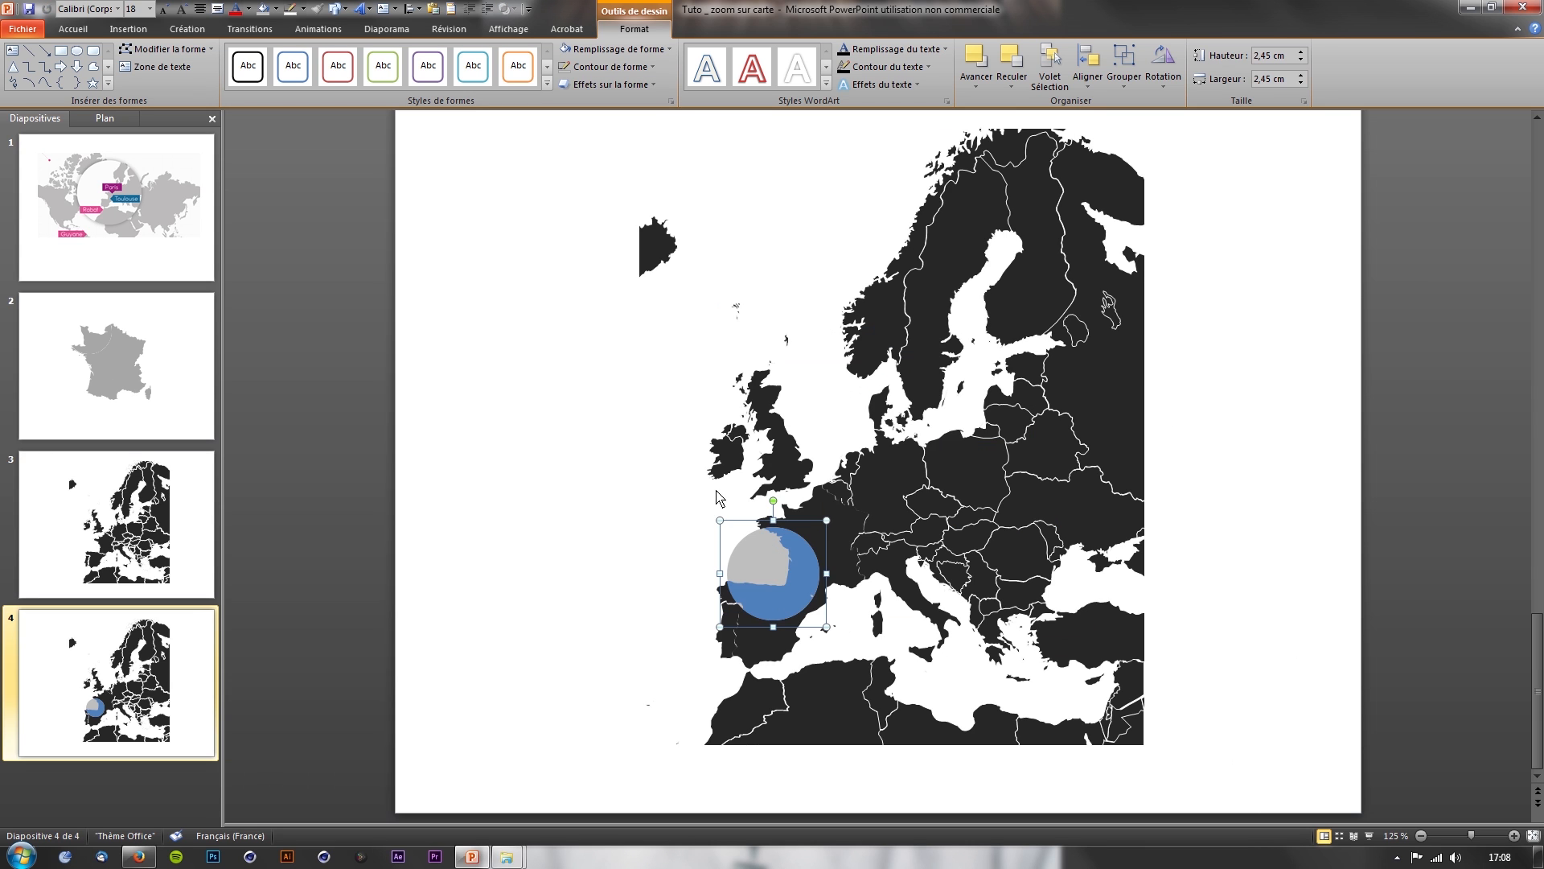
left_click_drag(720, 520, 672, 472)
left_click_drag(763, 557, 770, 566)
right_click(629, 505)
key("Escape")
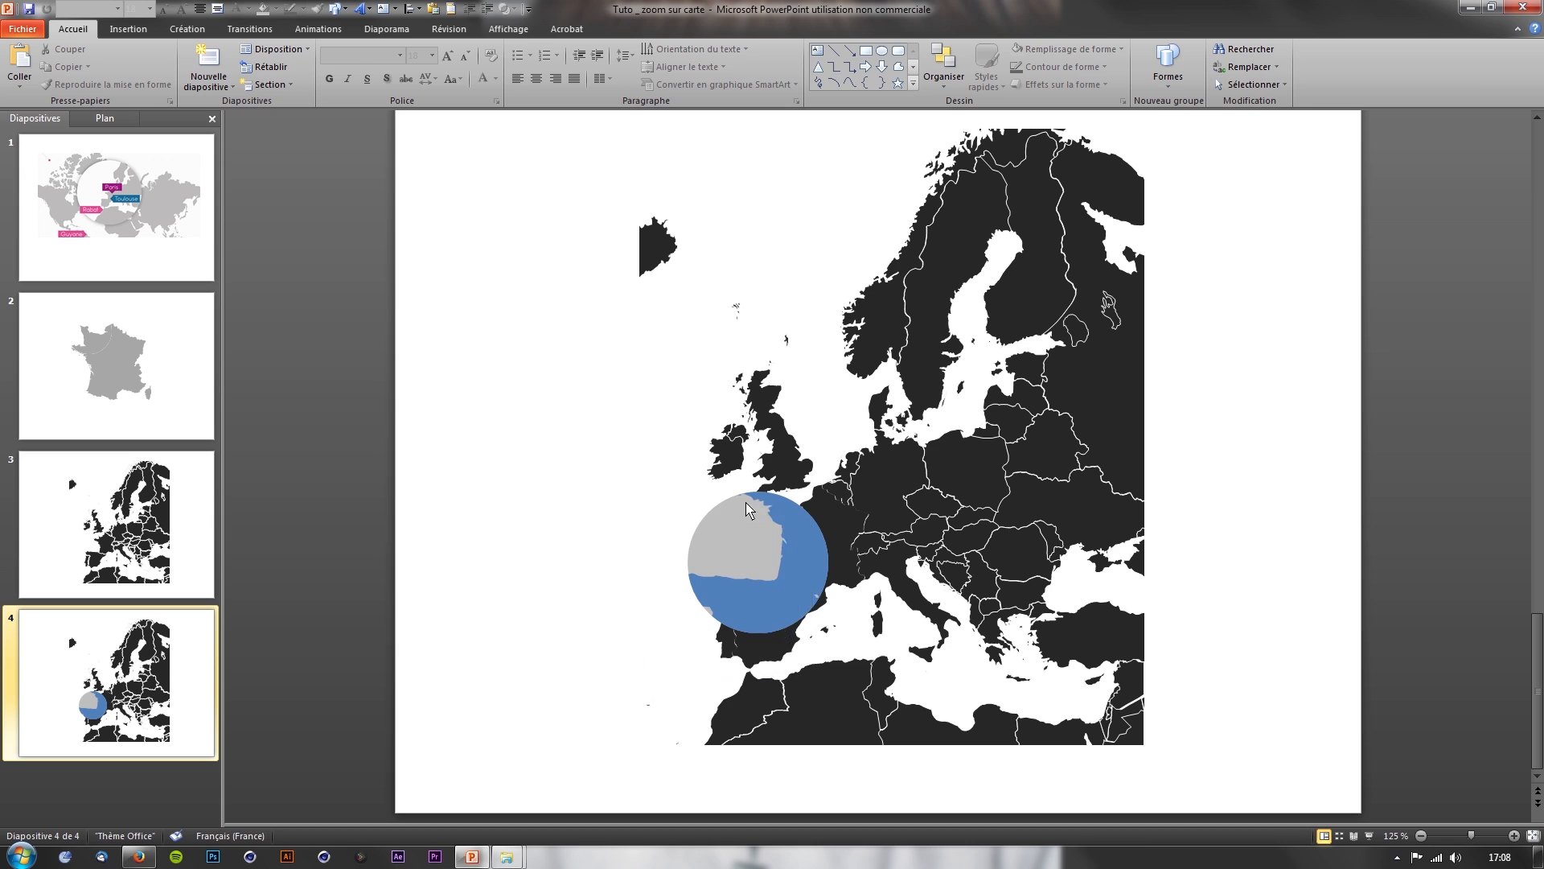
- Ungroup the magnifier and fill its grey circle with white
right_click(747, 504)
mouse_move(790, 593)
left_click(945, 619)
left_click(635, 28)
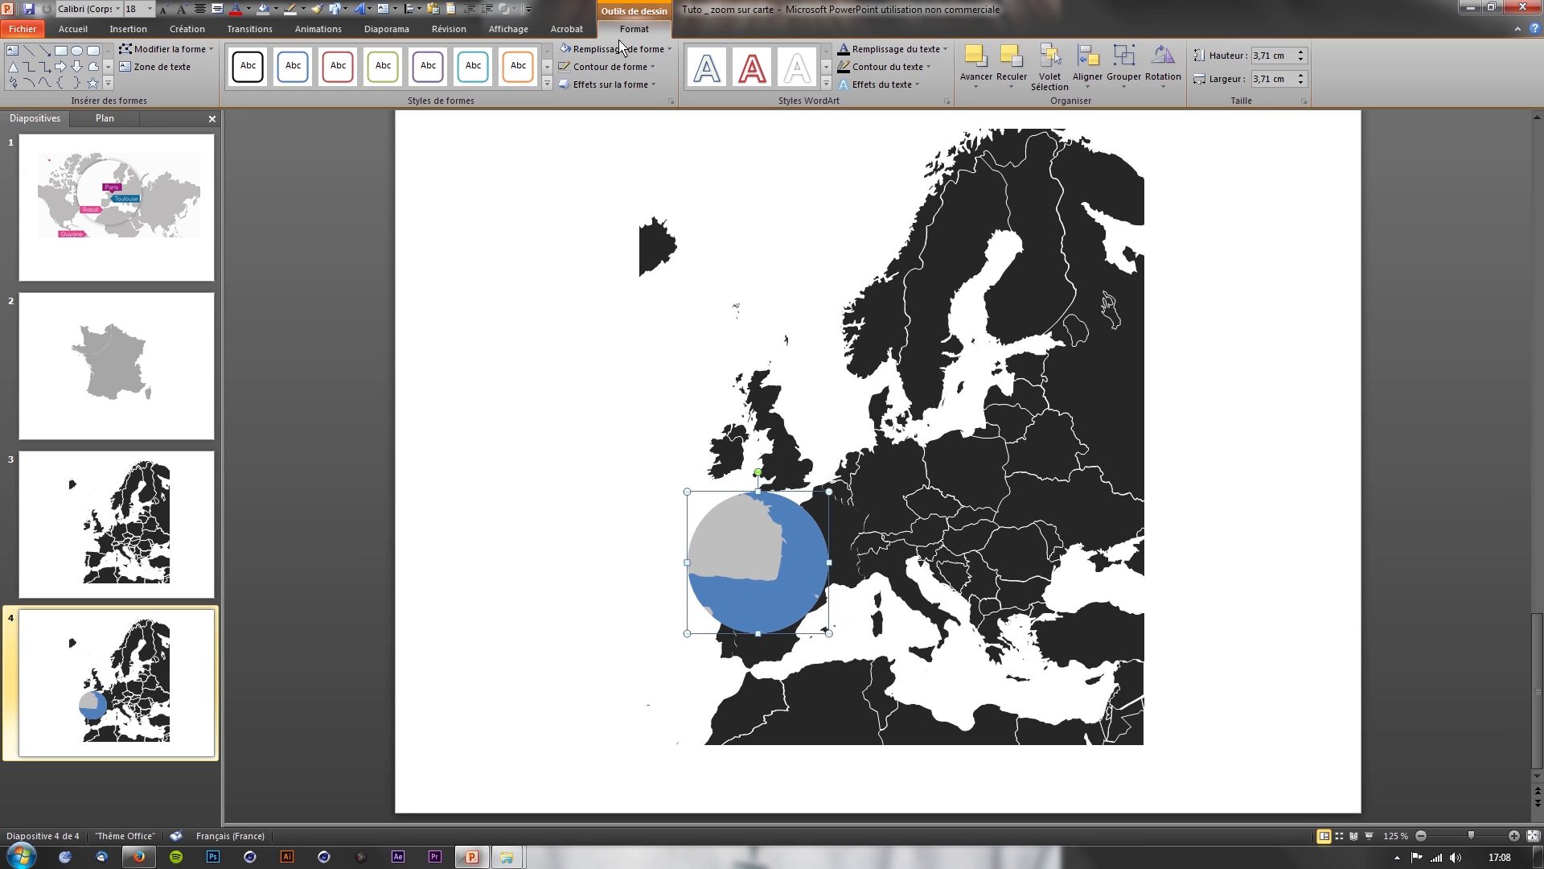
left_click(618, 50)
left_click(565, 81)
- Add an outer shadow to the white magnifier circle
left_click(616, 85)
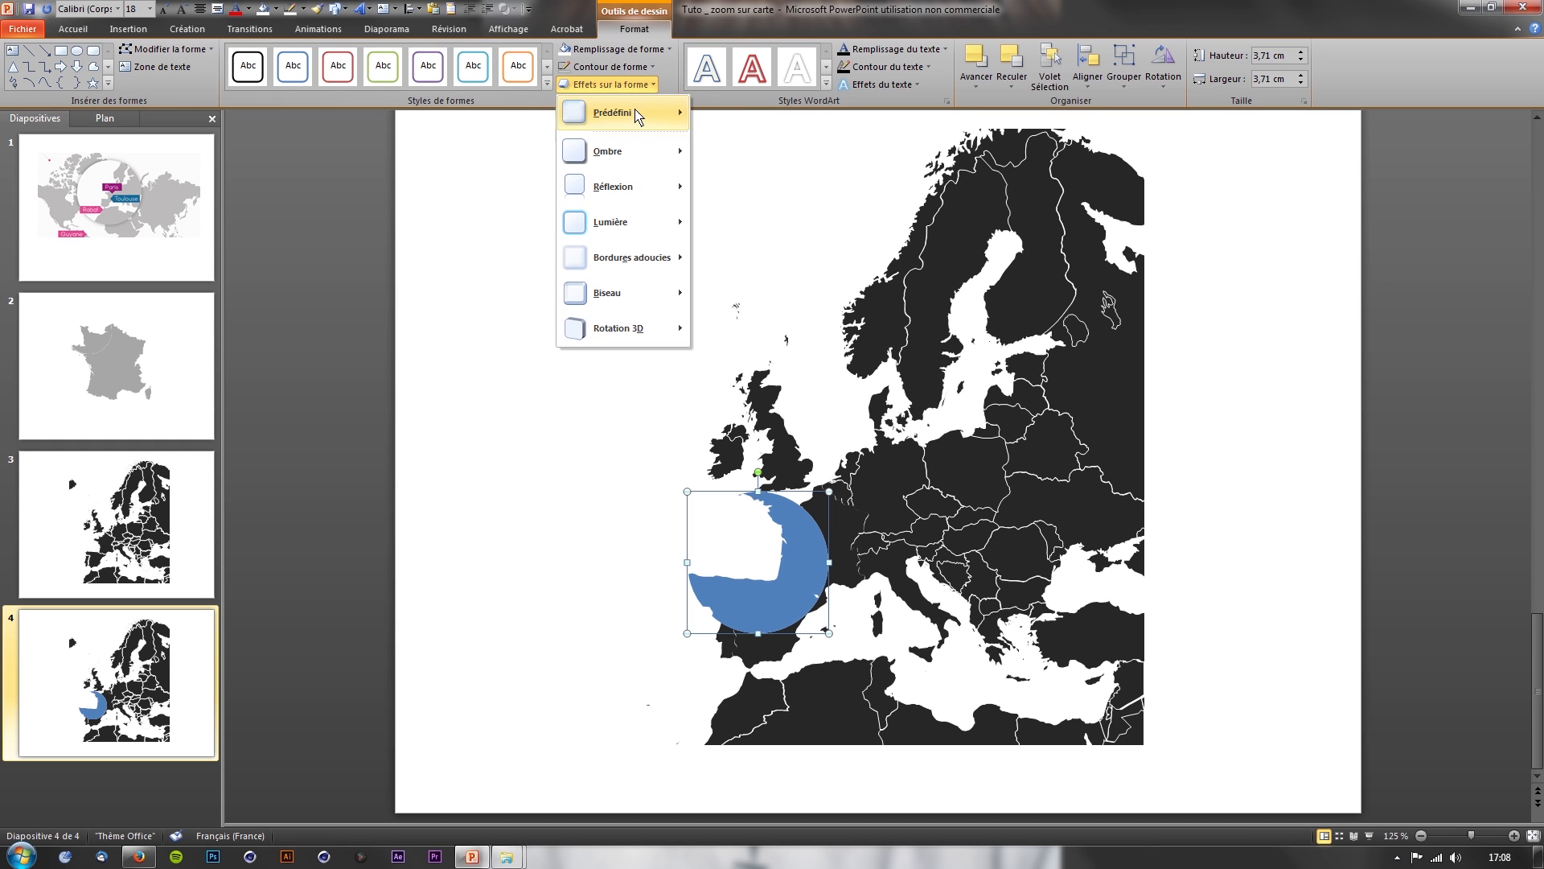
mouse_move(643, 161)
left_click(756, 277)
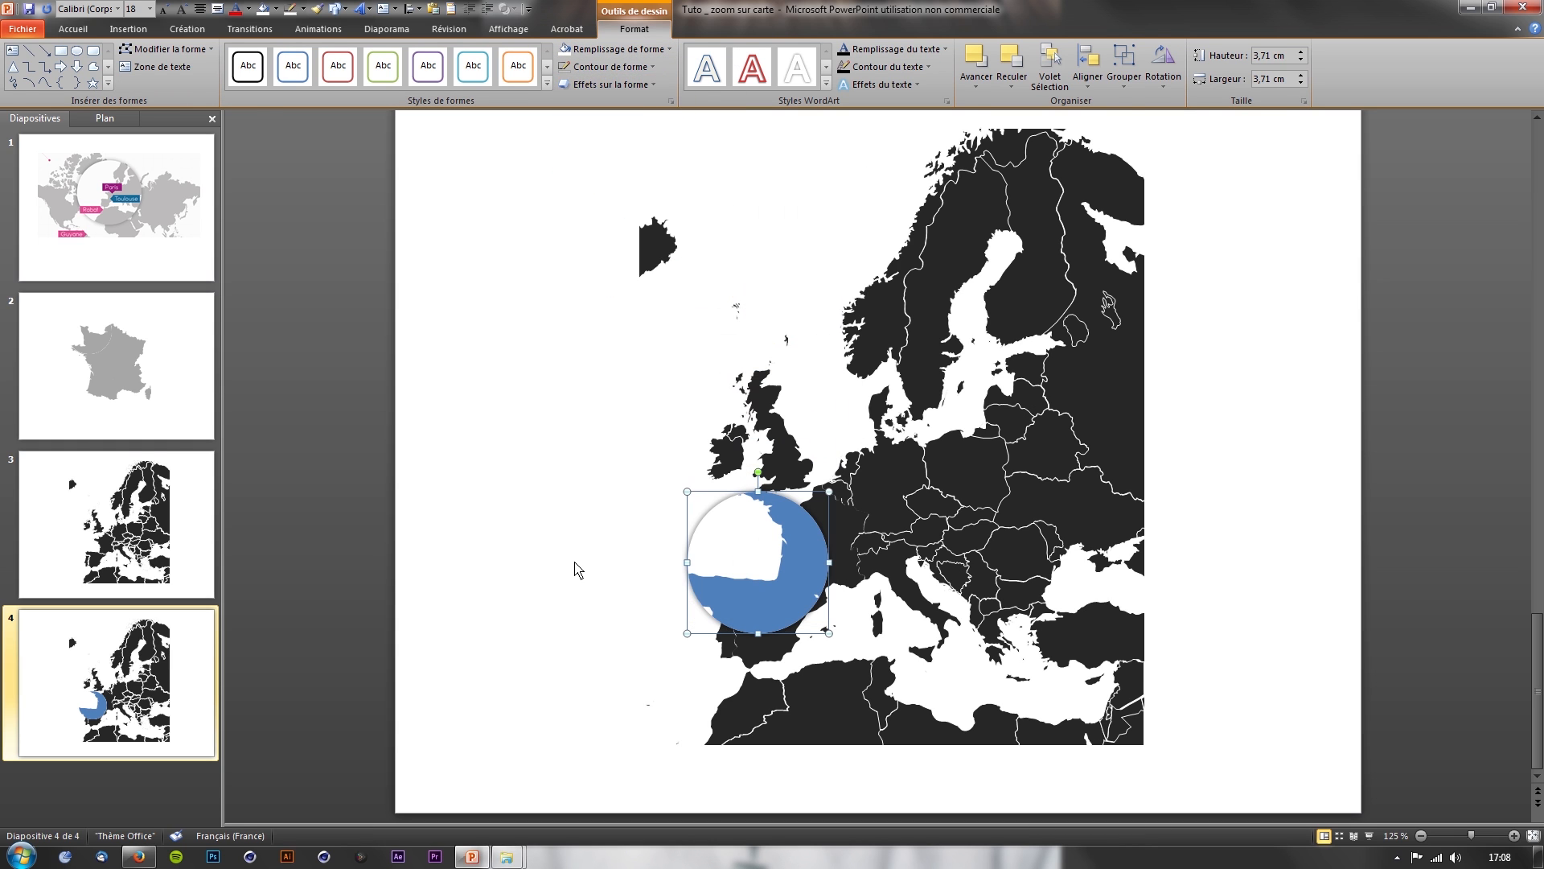
left_click(579, 571)
- Fill the blue magnified piece and the merged France and Spain shape beneath it with the same medium grey
left_click(790, 588)
left_click(853, 553, "shift")
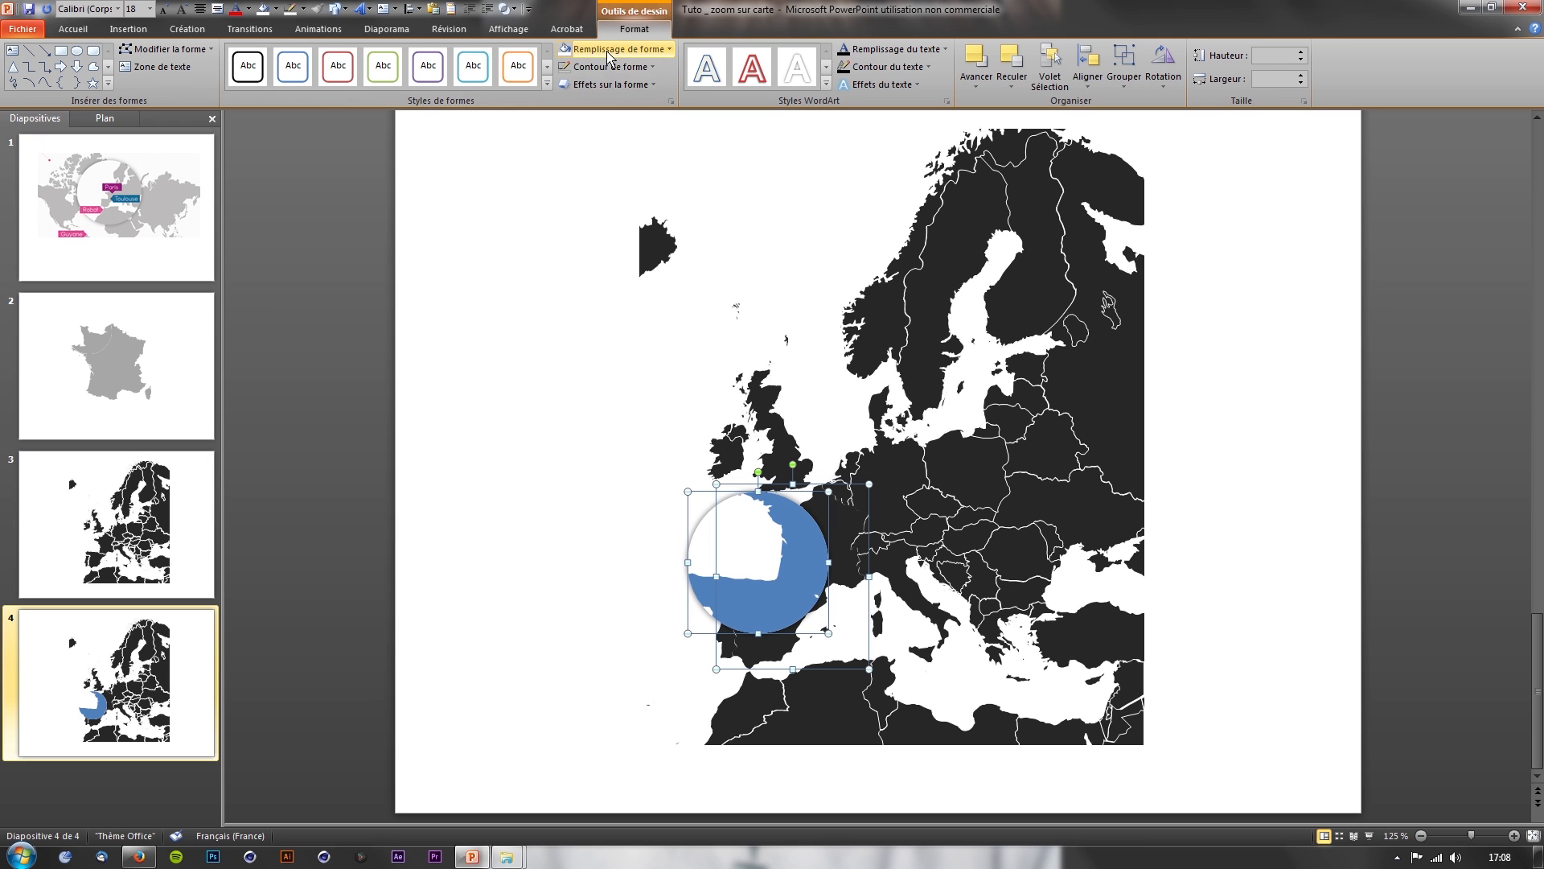
left_click(276, 9)
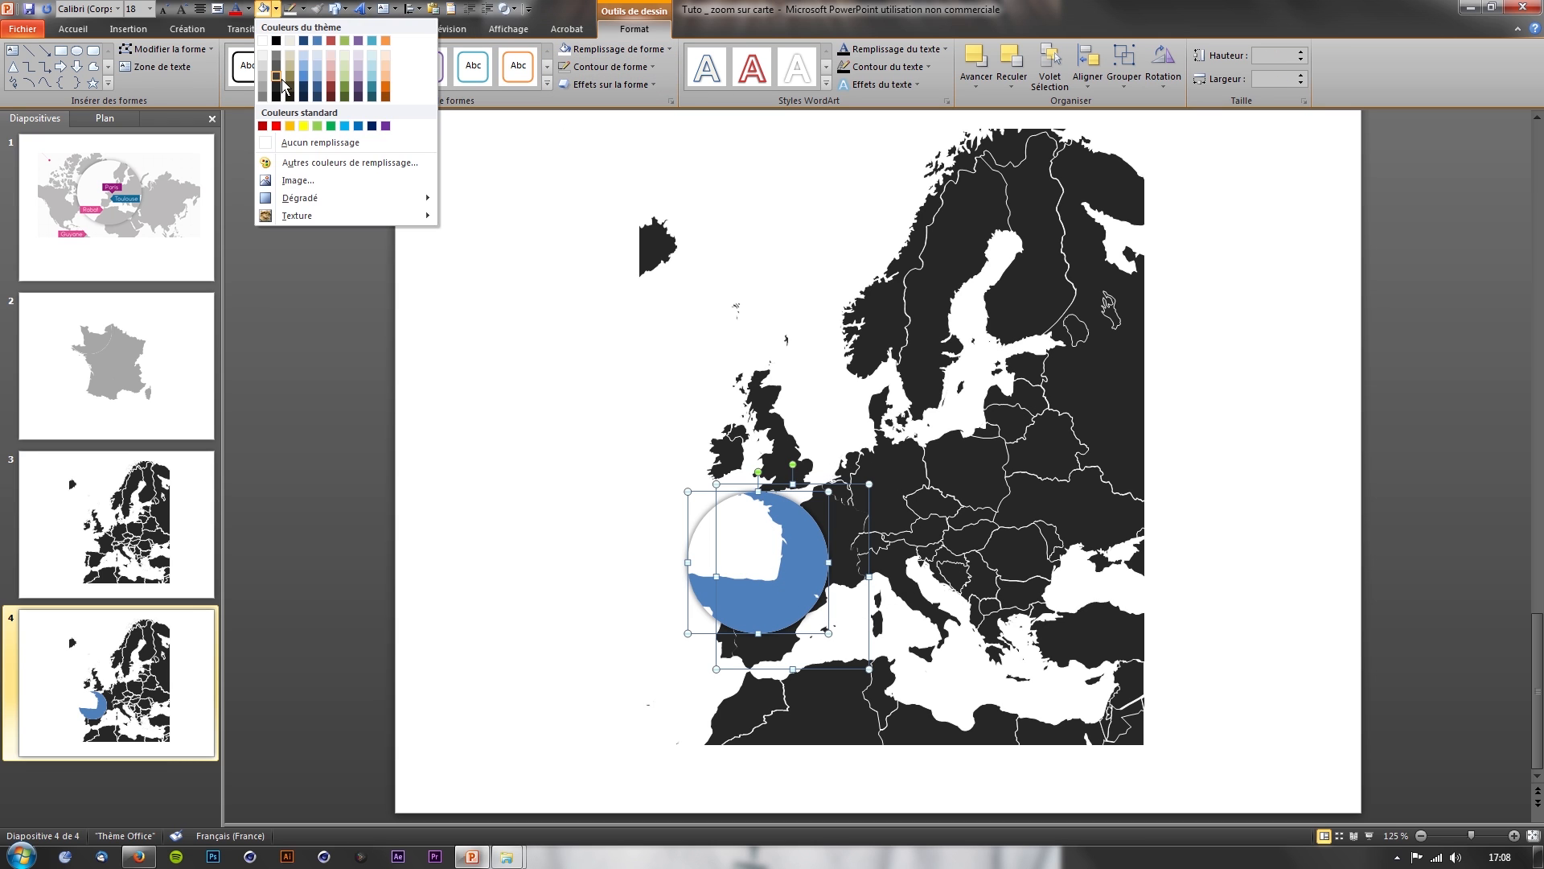
left_click(266, 90)
left_click(518, 296)
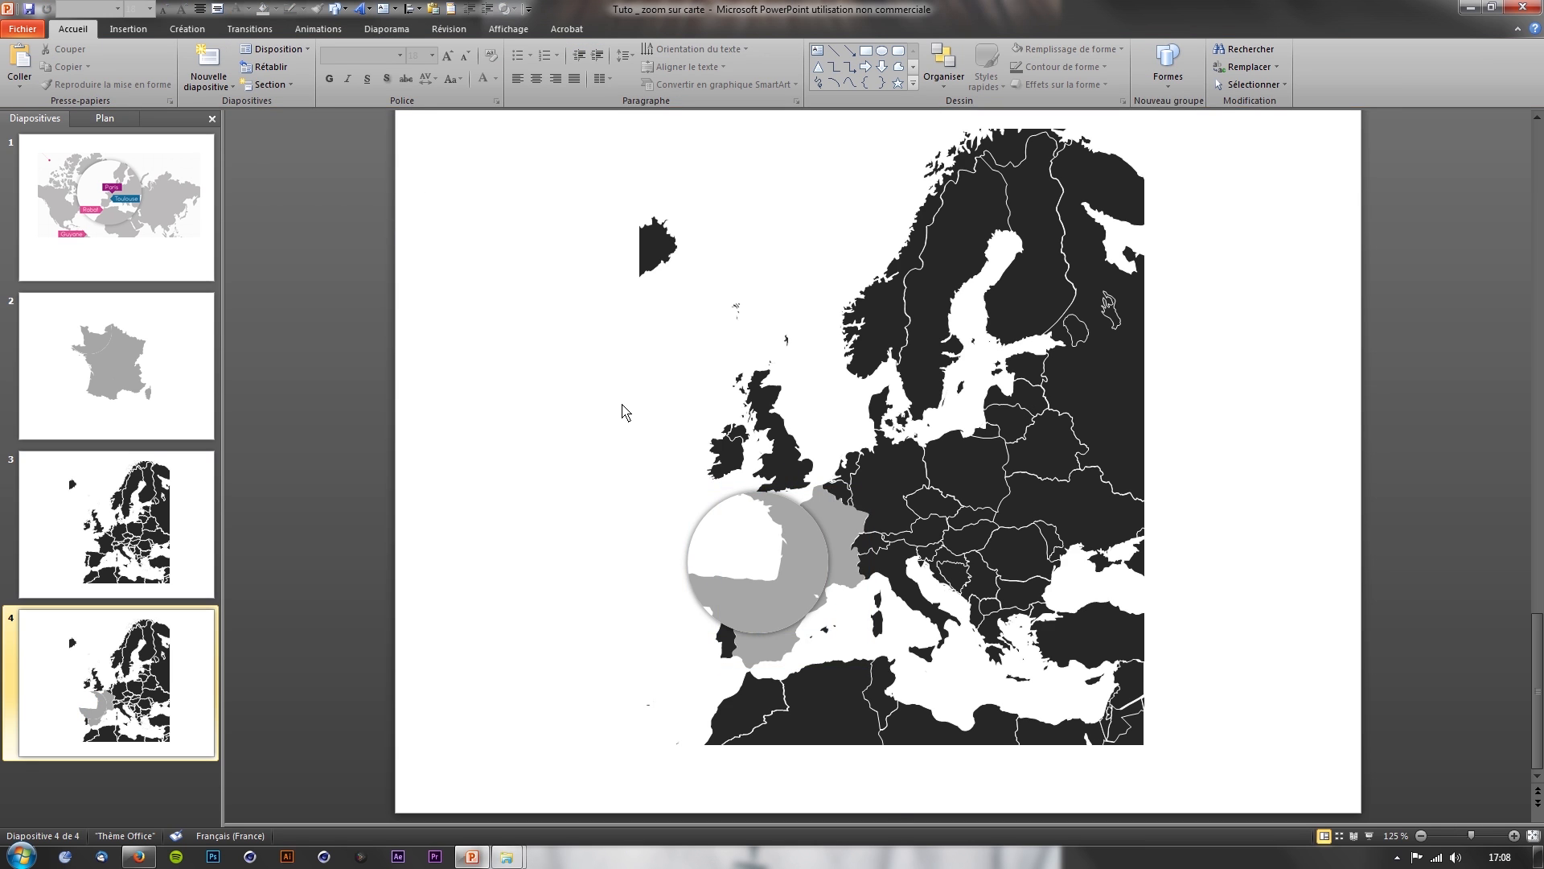
- Review the Europe map magnifier on slide 4 against the France map on slide 2 and the world map on slide 1
scroll(624, 410, "down", 5)
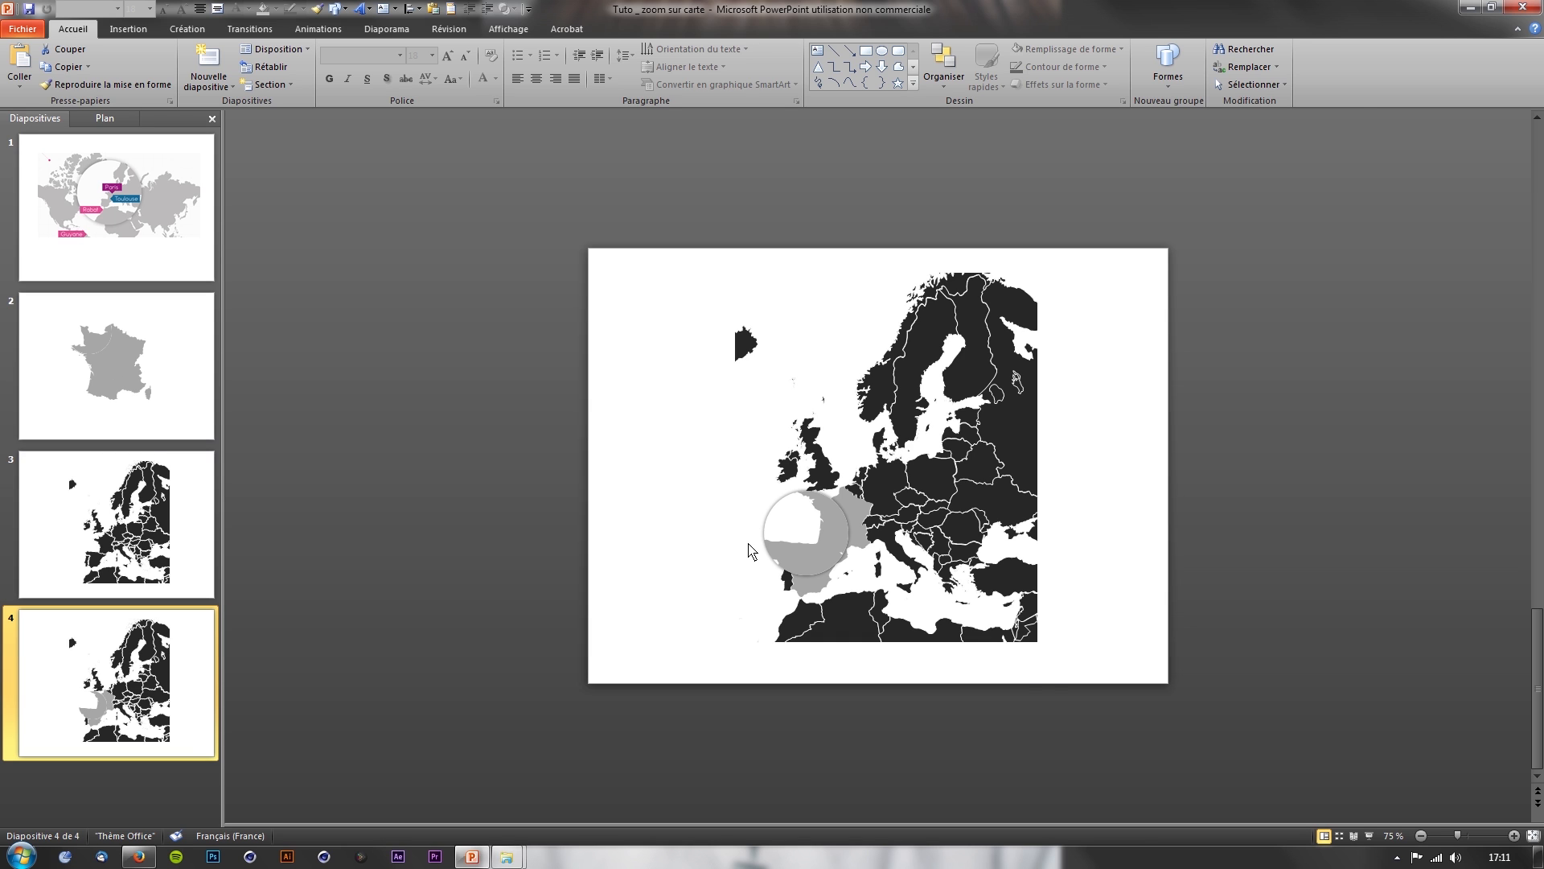
left_click(827, 506)
scroll(827, 507, "up", 5, "ctrl")
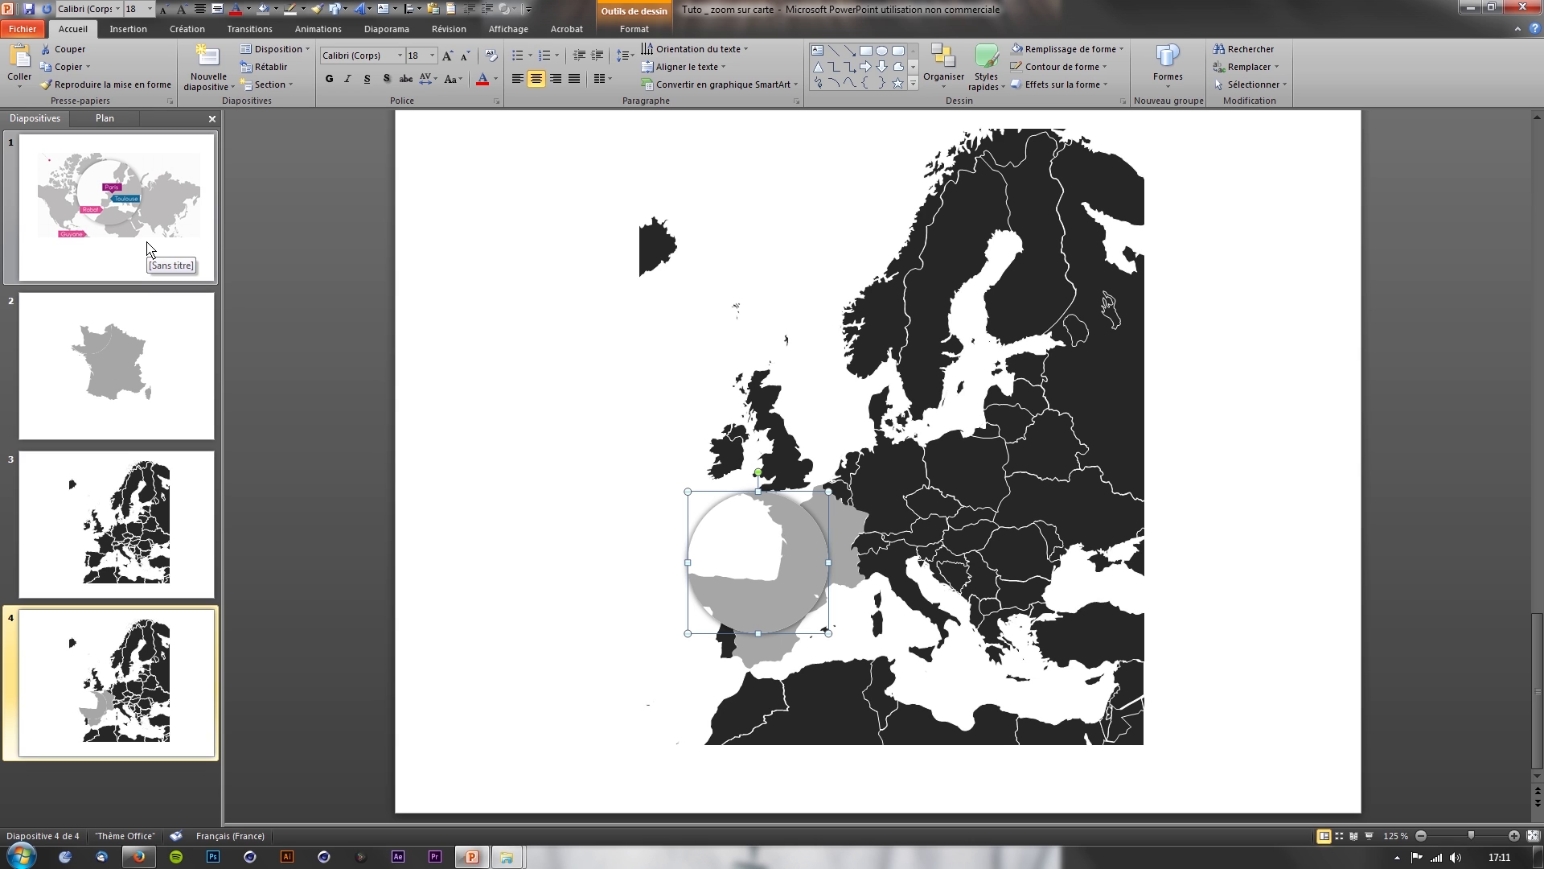
left_click(143, 422)
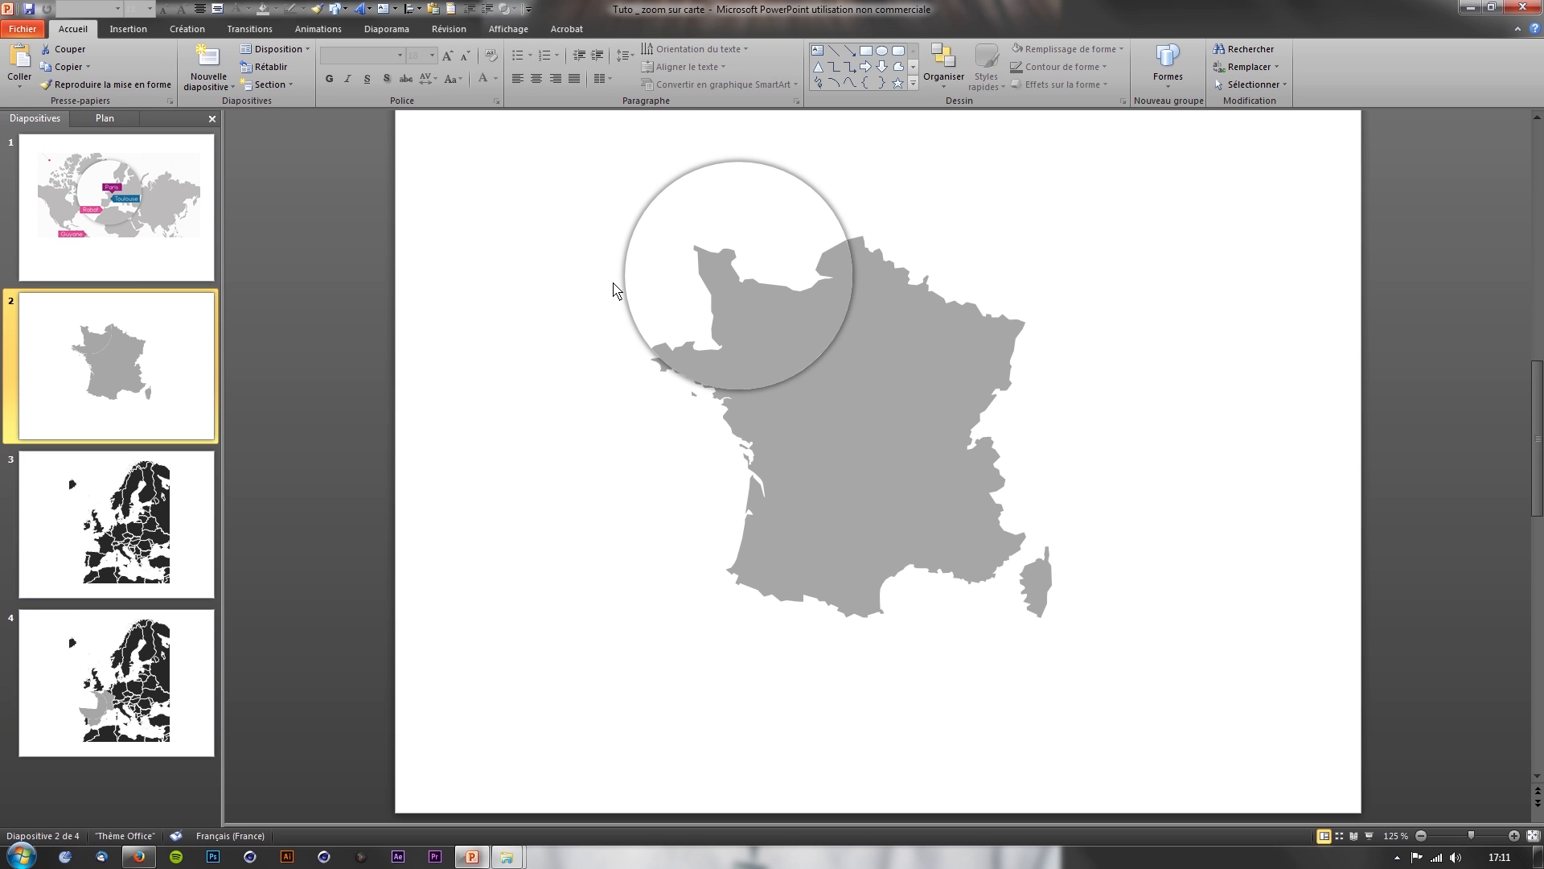
key("End")
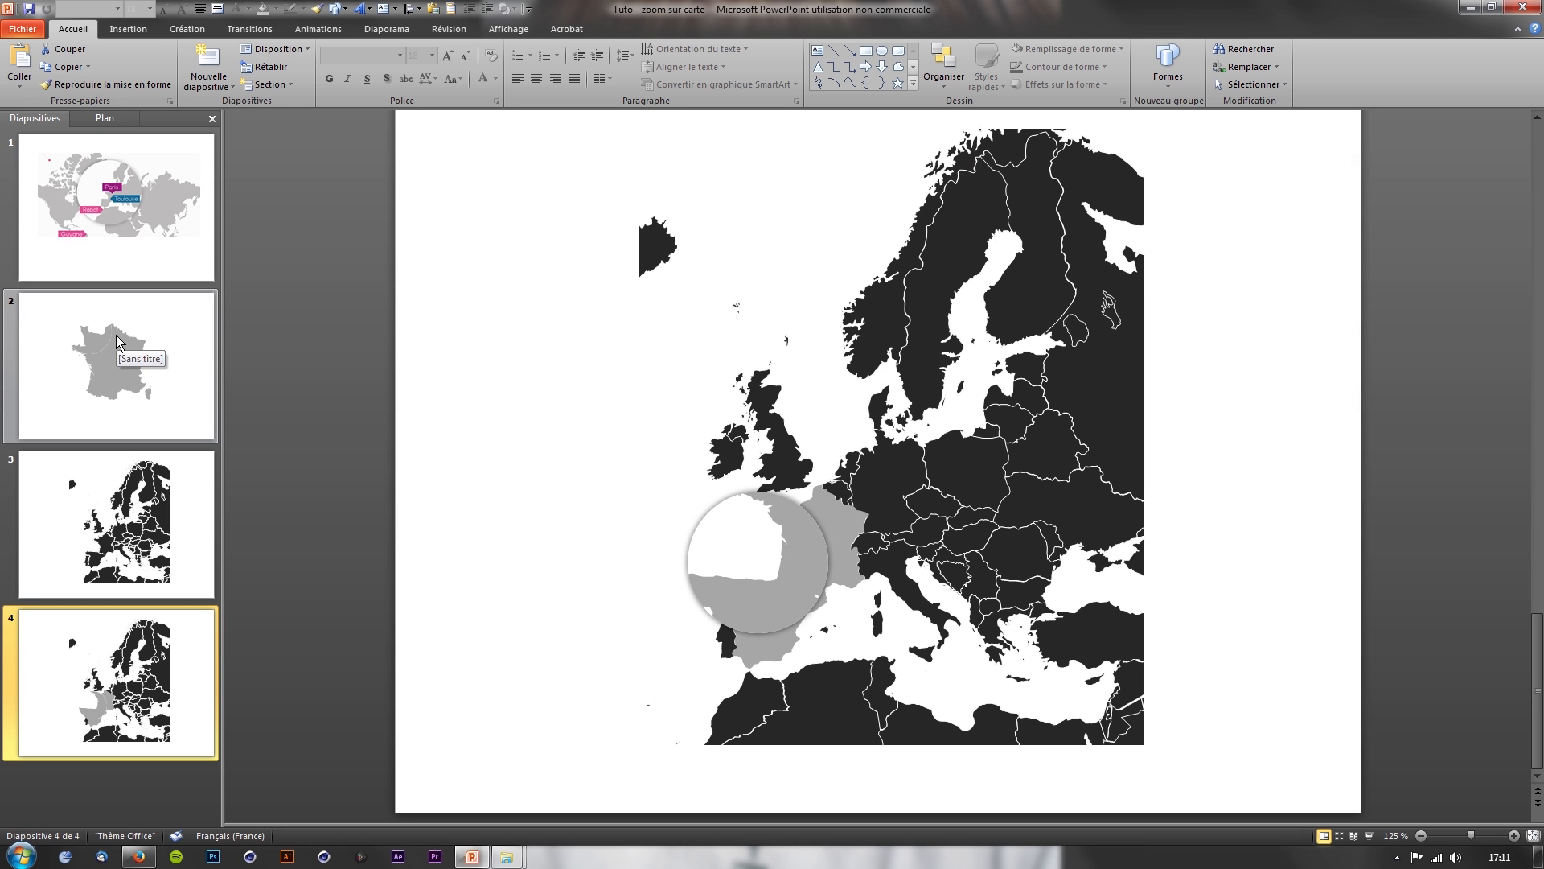
key("Home")
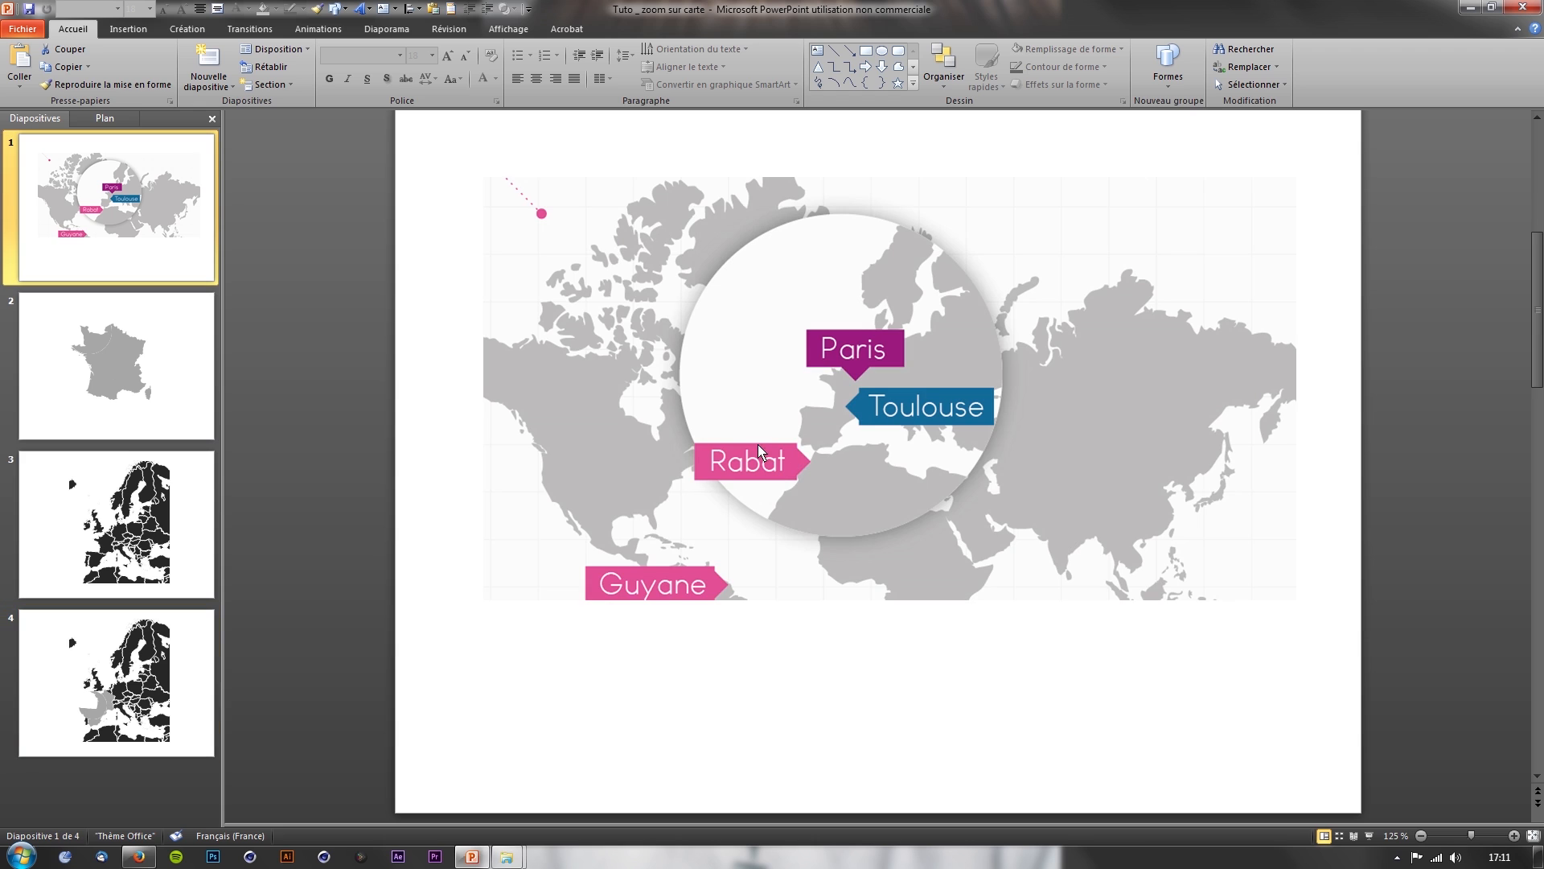